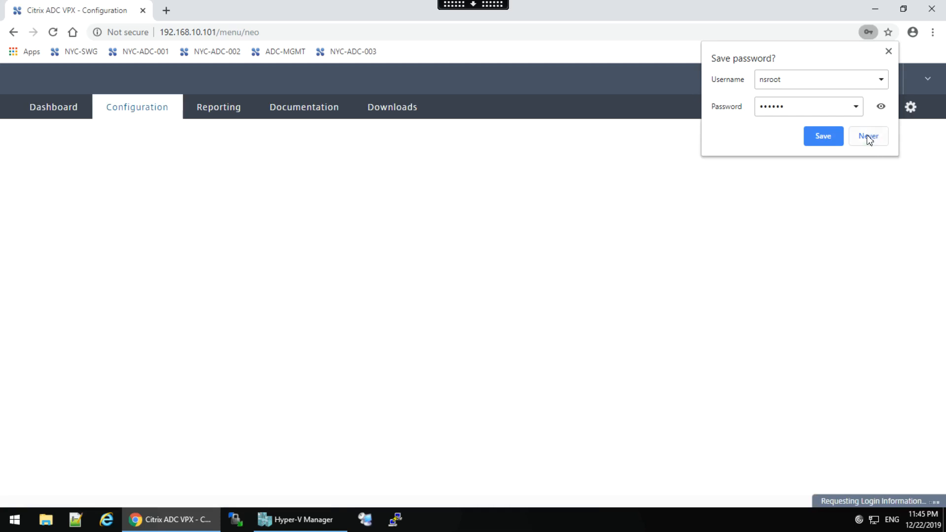
Step: Decline saving the login password, and check the NYC-HTTP-Callout virtual machine in Hyper-V Manager before returning to the ADC configuration
{"action": "left_click", "coordinate": [869, 140]}
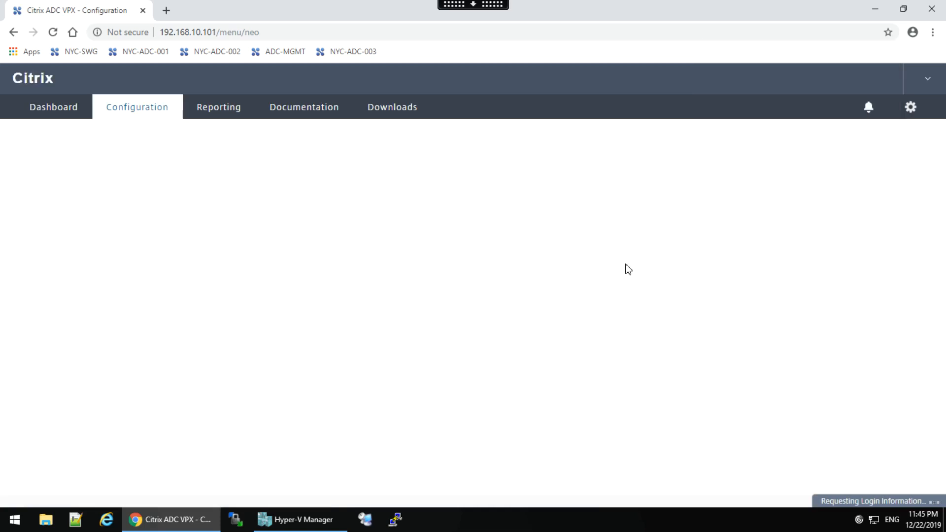
{"action": "left_click", "coordinate": [295, 527]}
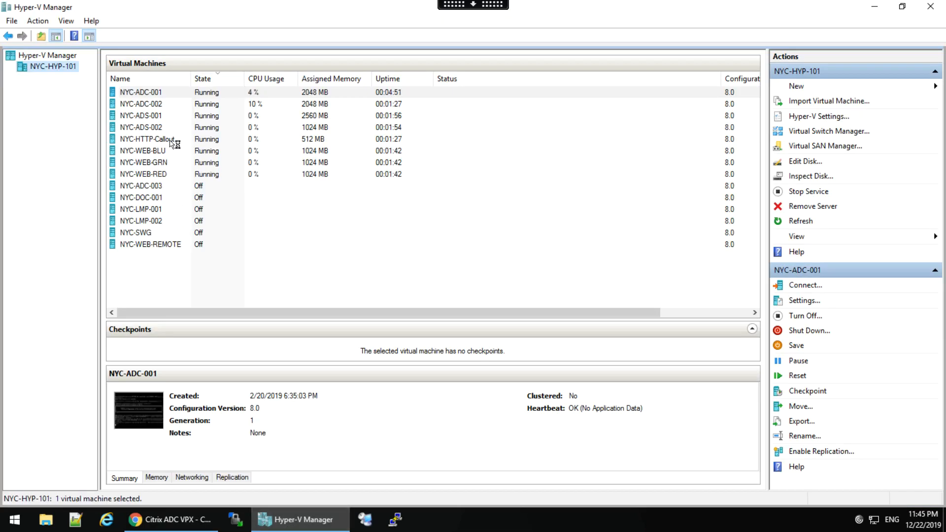
{"action": "left_click", "coordinate": [171, 141]}
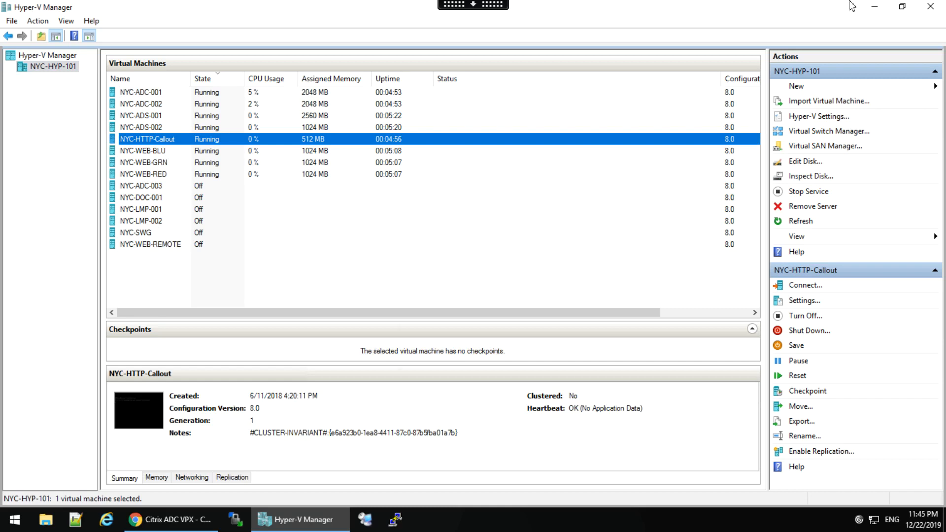
{"action": "left_click", "coordinate": [875, 7]}
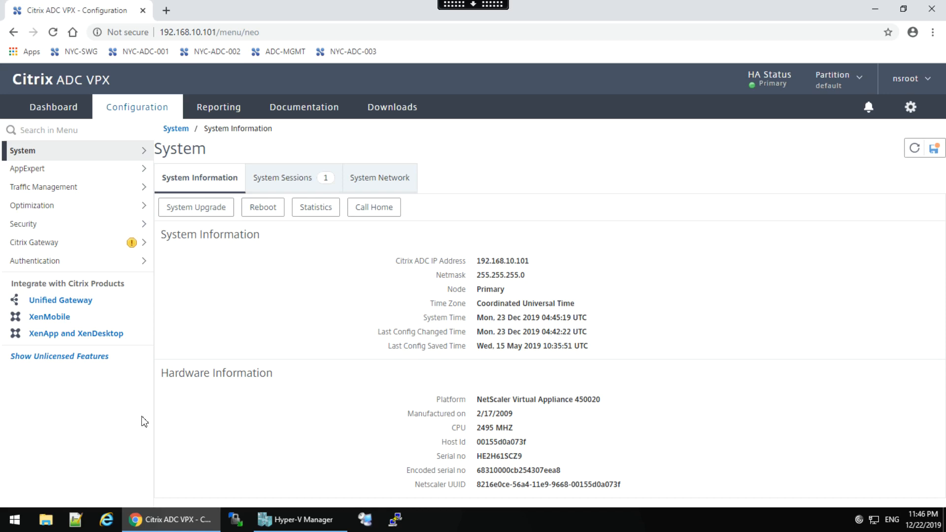
Step: Start a new HTTP callout under AppExpert and name it Callout_Blacklist
{"action": "left_click", "coordinate": [96, 169]}
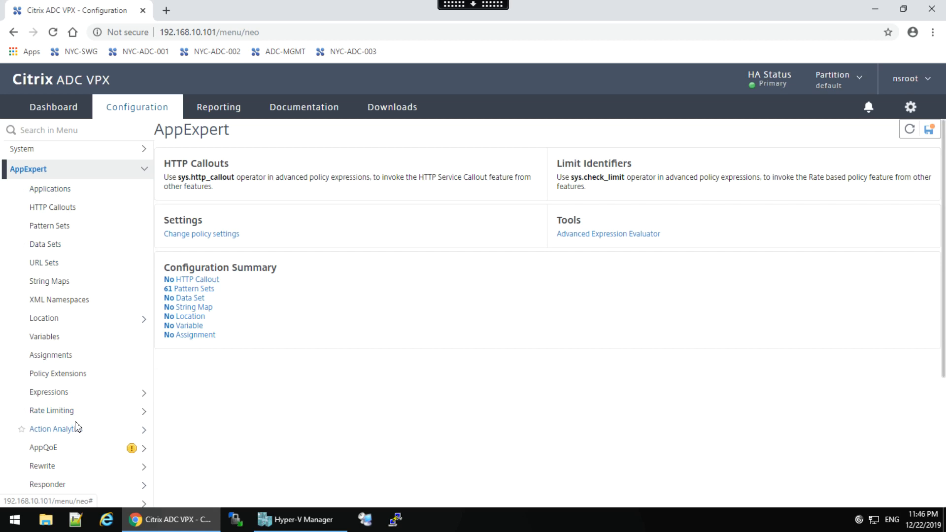
{"action": "left_click", "coordinate": [45, 209]}
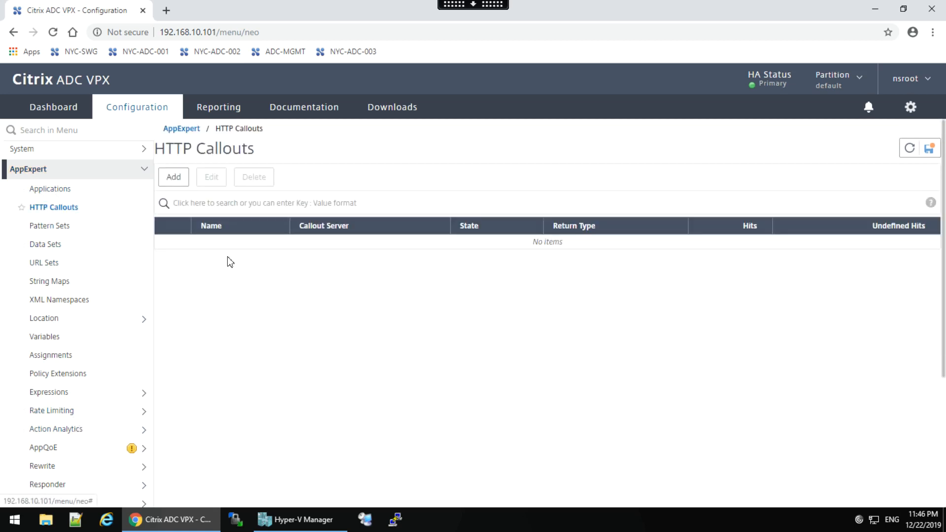
{"action": "left_click", "coordinate": [174, 179]}
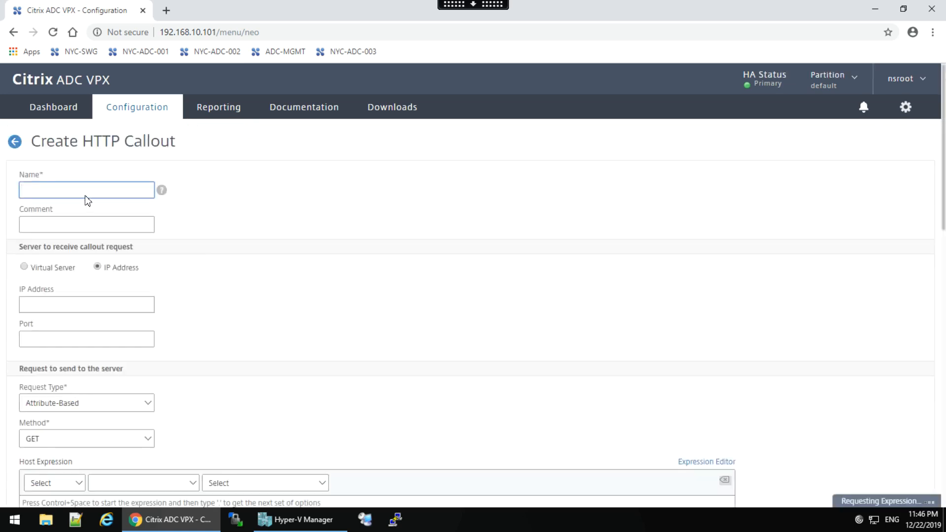
{"action": "type", "text": "Callout"}
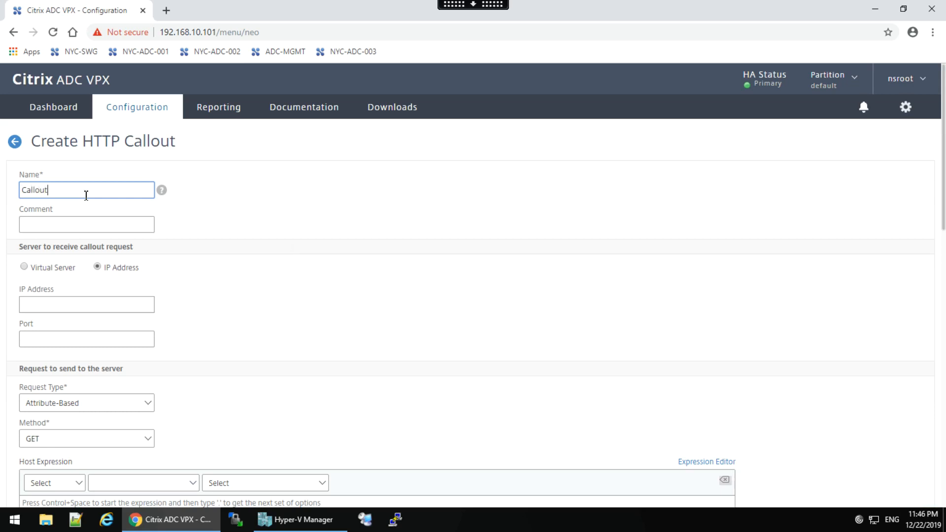
{"action": "type", "text": "_Blacklist"}
Step: Set the server receiving the callout request to IP address 192.168.30.79 and port 80
{"action": "left_click", "coordinate": [42, 308]}
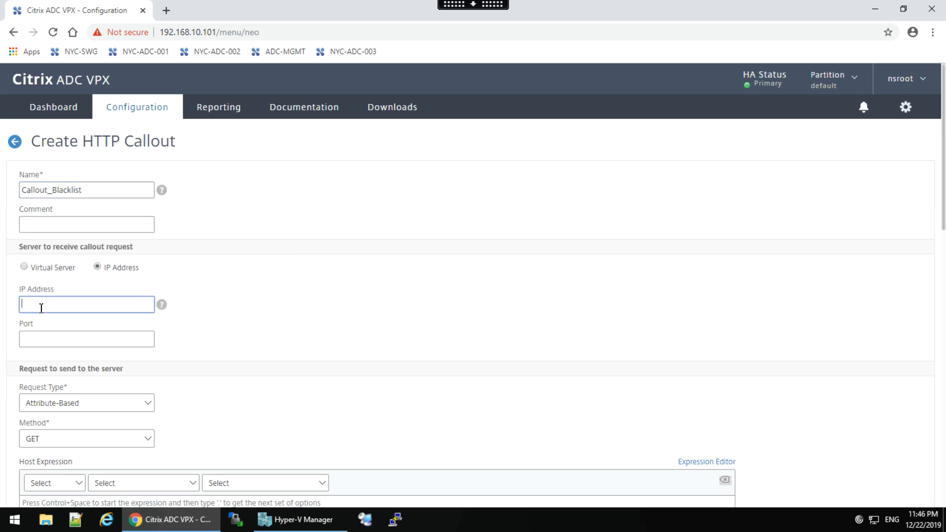
{"action": "type", "text": "192.168.30.79"}
{"action": "left_click", "coordinate": [51, 341]}
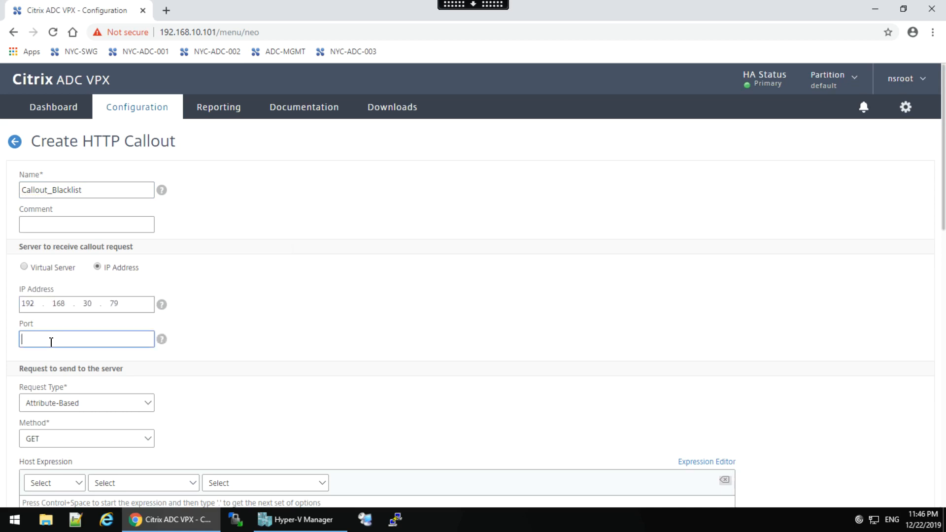
{"action": "type", "text": "80"}
Step: Keep the GET method and enter "nyc-http-callout.workspacelab.com", including the quotation marks, as the callout's host expression
{"action": "scroll", "coordinate": [945, 279], "scroll_direction": "down", "scroll_amount": 5}
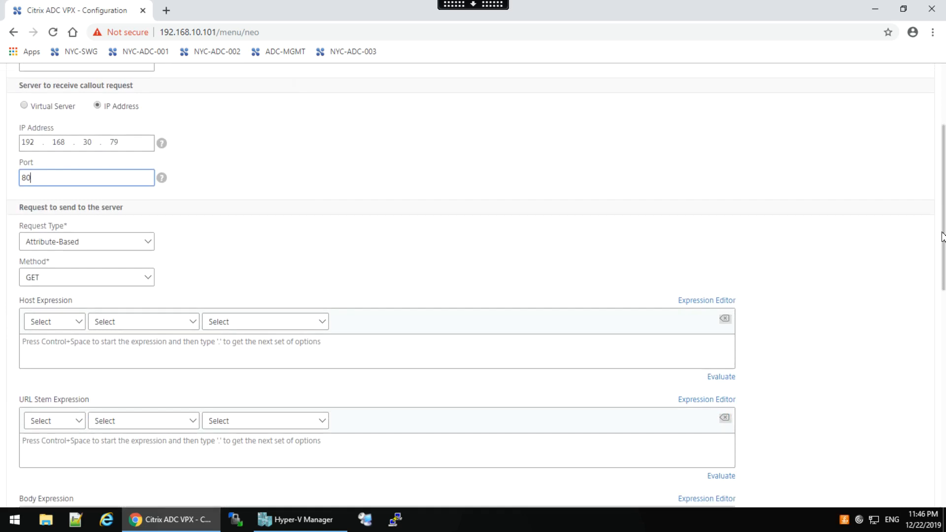
{"action": "scroll", "coordinate": [945, 278], "scroll_direction": "down", "scroll_amount": 1}
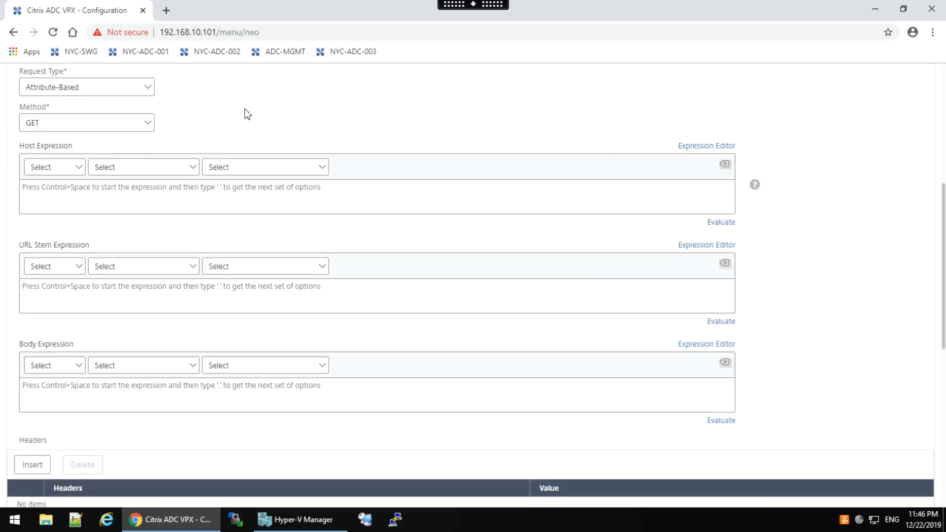
{"action": "left_click", "coordinate": [146, 123]}
{"action": "mouse_move", "coordinate": [161, 123]}
{"action": "left_click", "coordinate": [255, 118]}
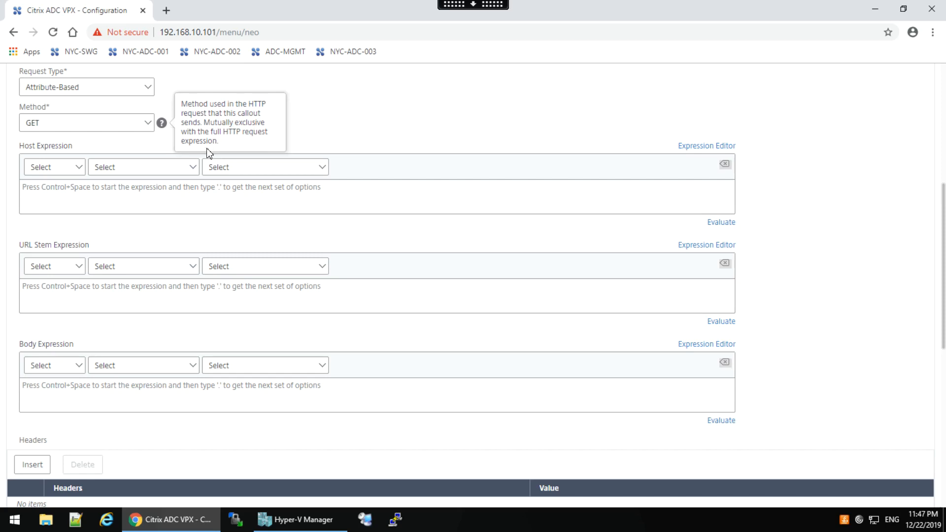
{"action": "left_click", "coordinate": [174, 174]}
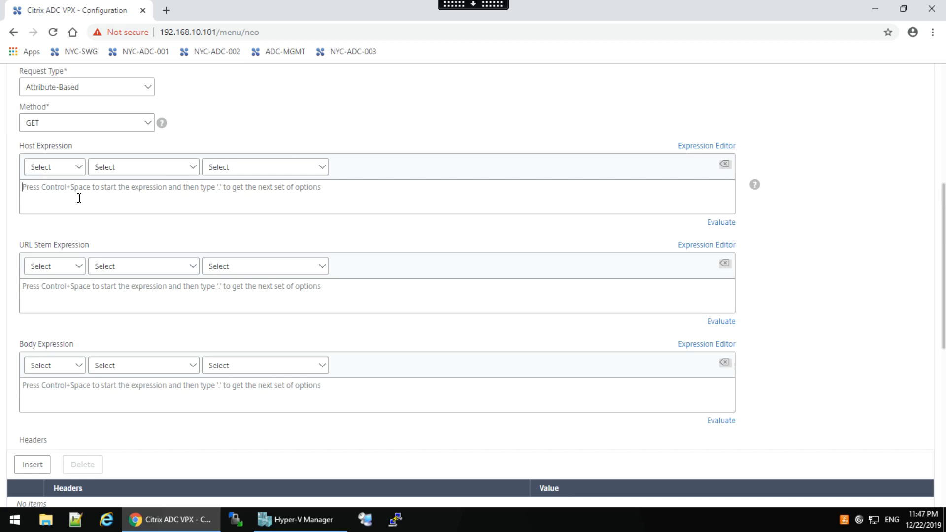
{"action": "type", "text": "\""}
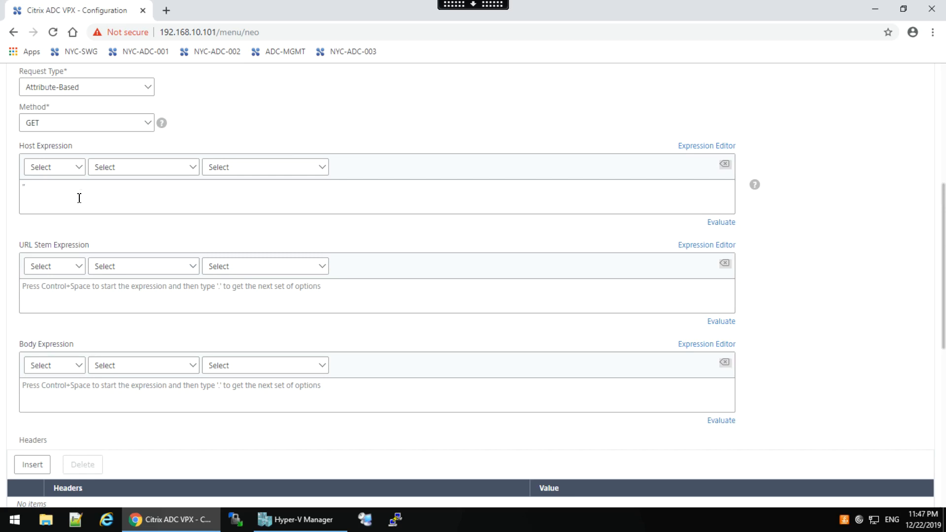
{"action": "type", "text": "nyc-http-callout.workspacelab.om"}
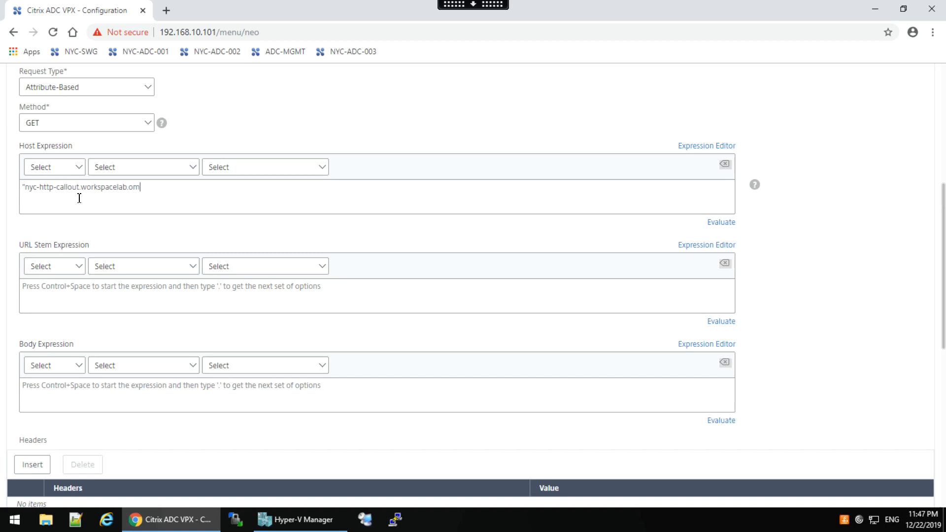
{"action": "key", "text": "BackSpace"}
{"action": "key", "text": "BackSpace"}
{"action": "type", "text": "com\""}
Step: Enter "/cgi-bin/check_client.pl", including the quotation marks, as the callout's URL stem expression
{"action": "left_click", "coordinate": [52, 291]}
{"action": "type", "text": "\"/"}
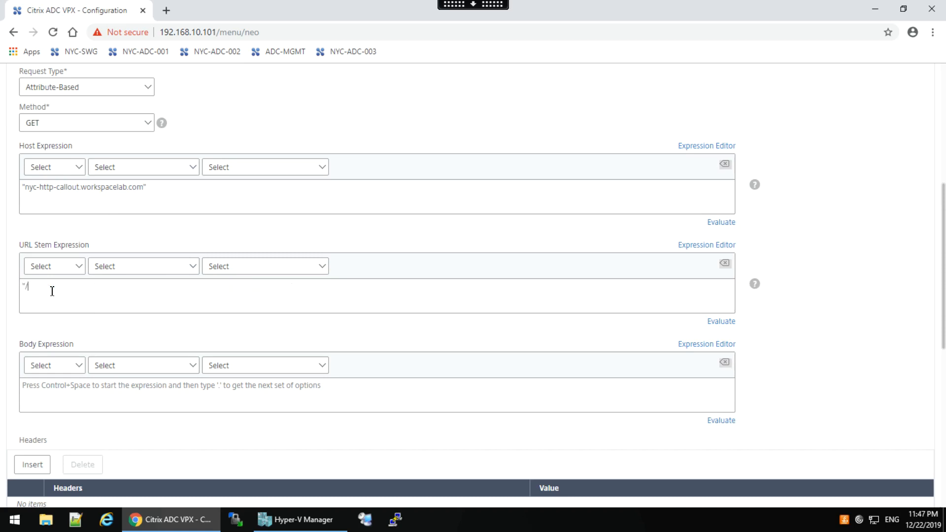
{"action": "type", "text": "cgi-bin/check_client.pl"}
Step: Insert a request header named callout with the quoted value "negate"
{"action": "left_click", "coordinate": [33, 466]}
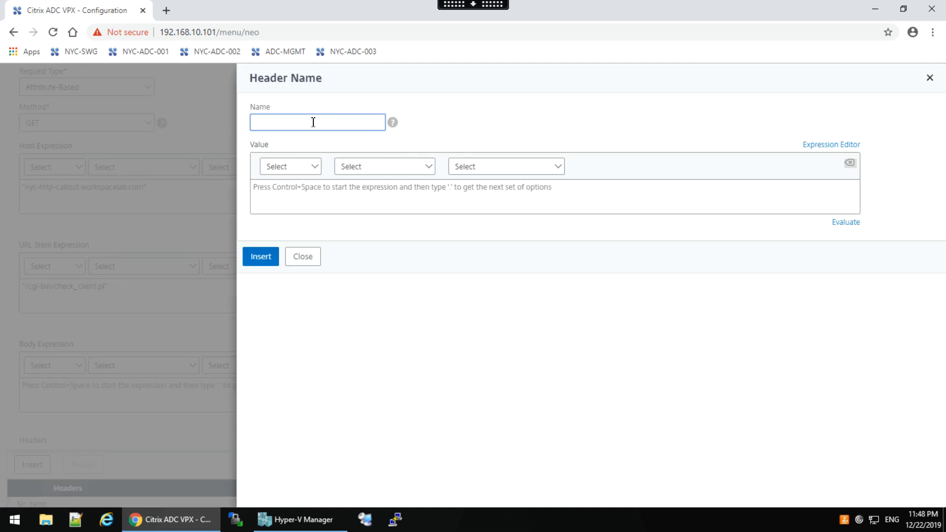
{"action": "type", "text": "callout"}
{"action": "left_click", "coordinate": [278, 196]}
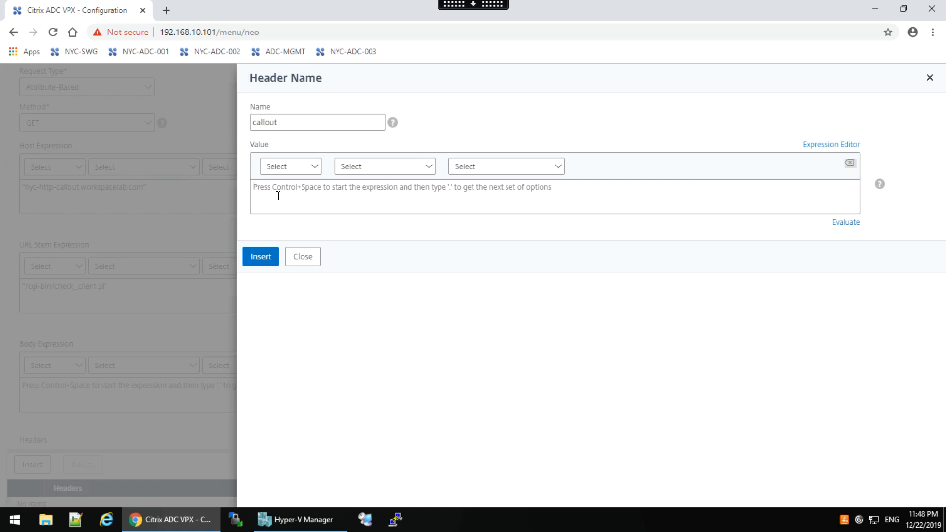
{"action": "type", "text": "\"nega"}
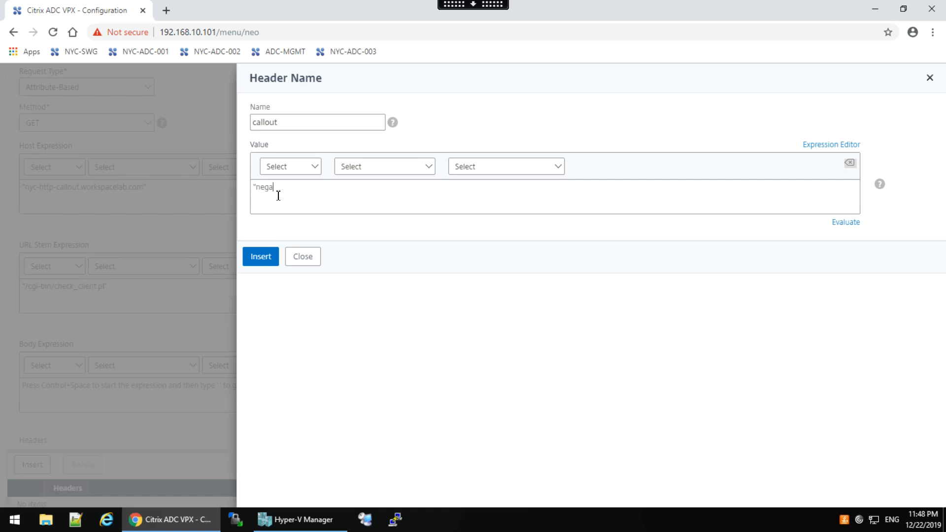
{"action": "type", "text": "te\""}
{"action": "left_click", "coordinate": [260, 257]}
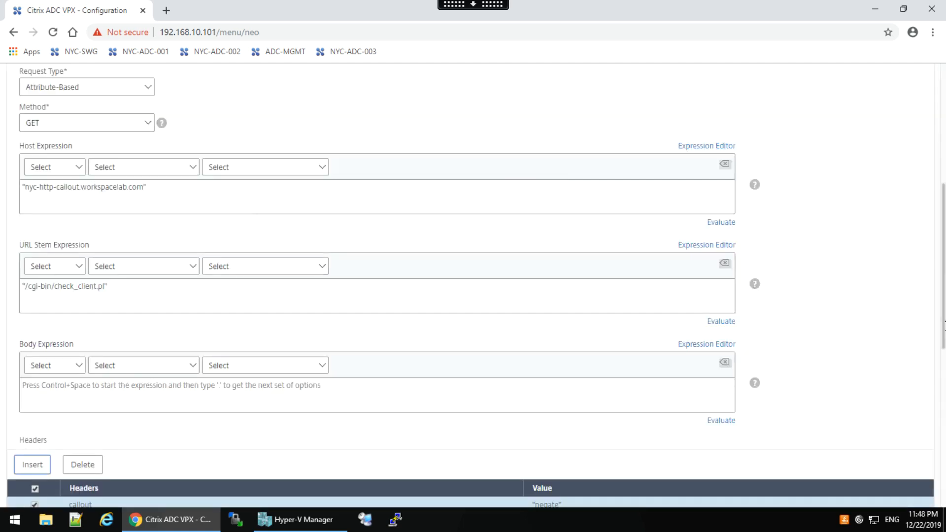
Step: Insert a request parameter named cip with the value clinet.ip.src
{"action": "left_click_drag", "start_coordinate": [943, 305], "coordinate": [944, 379]}
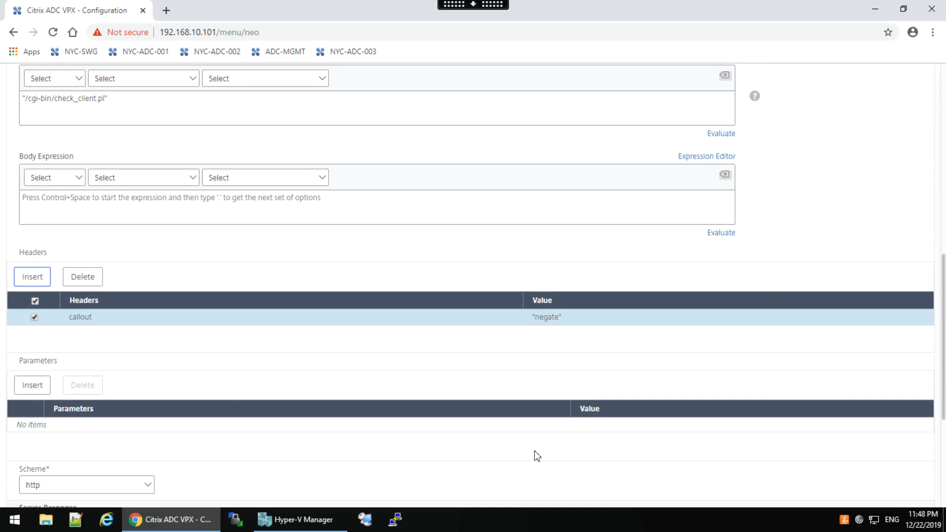
{"action": "left_click", "coordinate": [33, 385]}
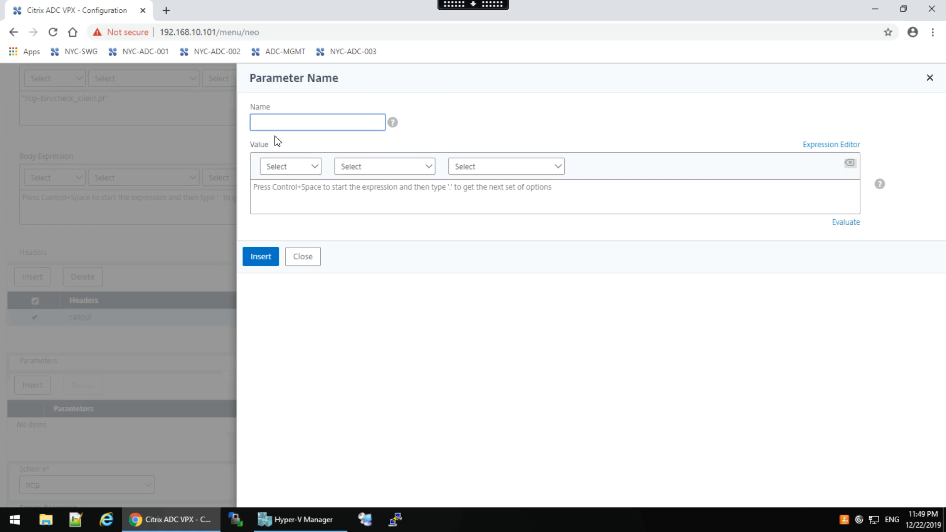
{"action": "type", "text": "cip"}
{"action": "left_click", "coordinate": [269, 198]}
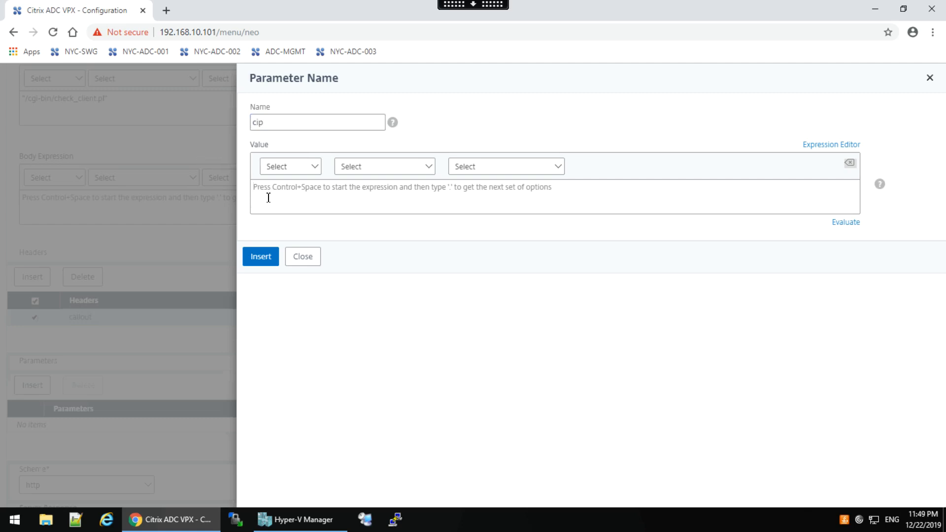
{"action": "type", "text": "clinet."}
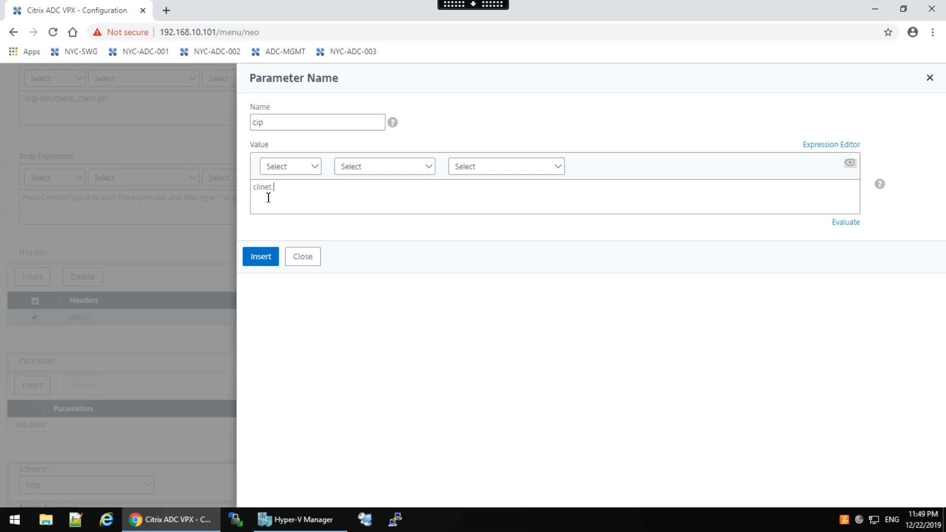
{"action": "type", "text": "ip.src"}
{"action": "left_click", "coordinate": [260, 256]}
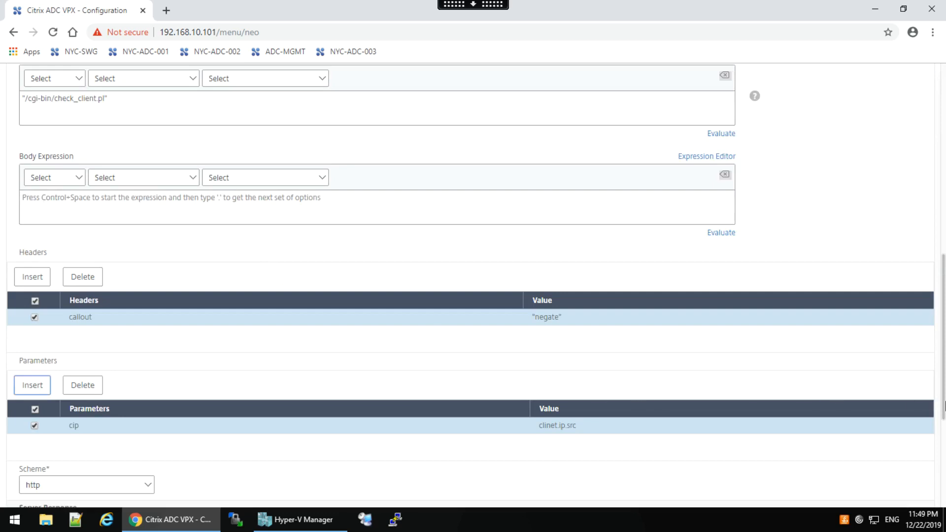
Step: Keep the callout scheme as http and set the server response's return type to TEXT
{"action": "left_click_drag", "start_coordinate": [943, 404], "coordinate": [944, 497]}
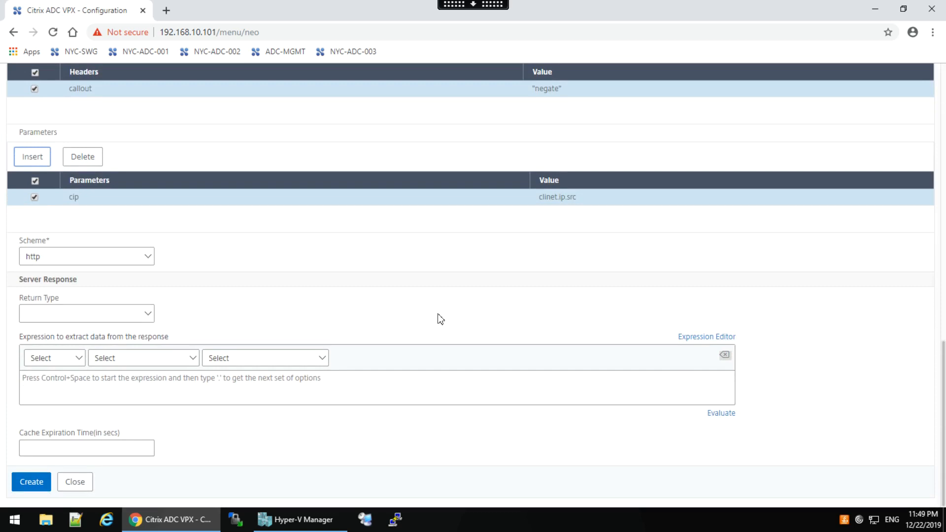
{"action": "left_click", "coordinate": [148, 258]}
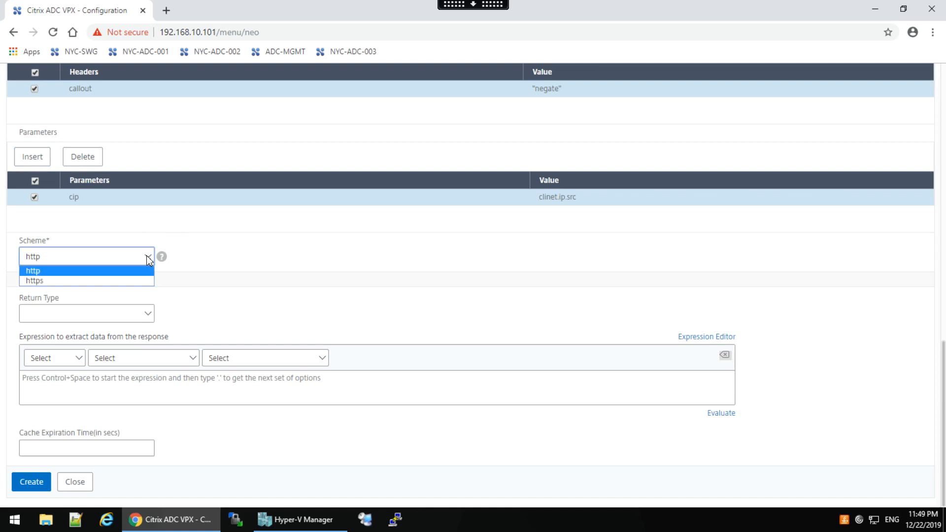
{"action": "left_click", "coordinate": [274, 232]}
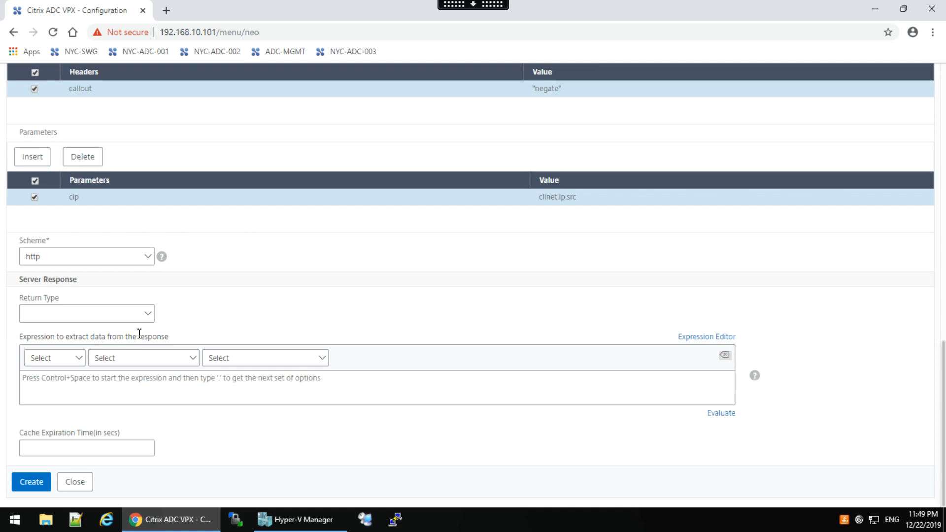
{"action": "left_click", "coordinate": [150, 316]}
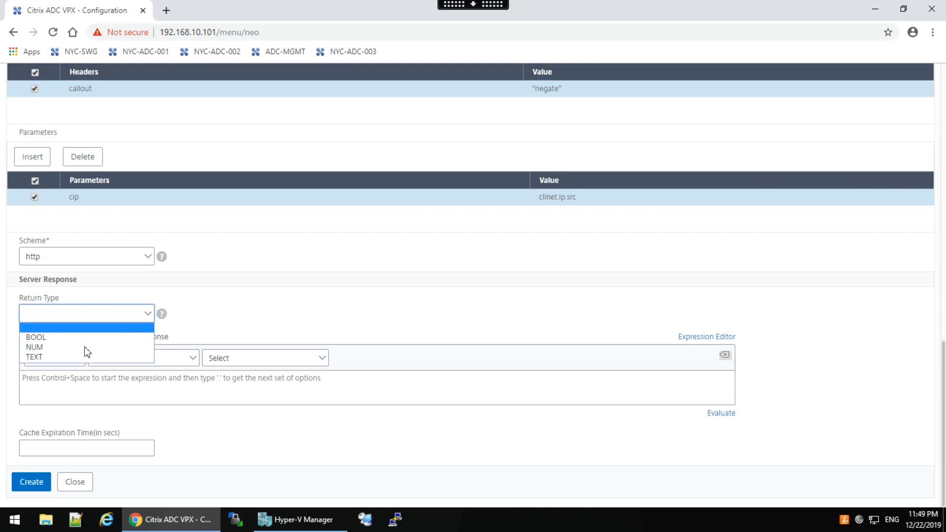
{"action": "left_click", "coordinate": [49, 359]}
Step: Enter http.RES.body(1000) as the expression extracting data from the response, and try to create the callout
{"action": "left_click", "coordinate": [53, 382]}
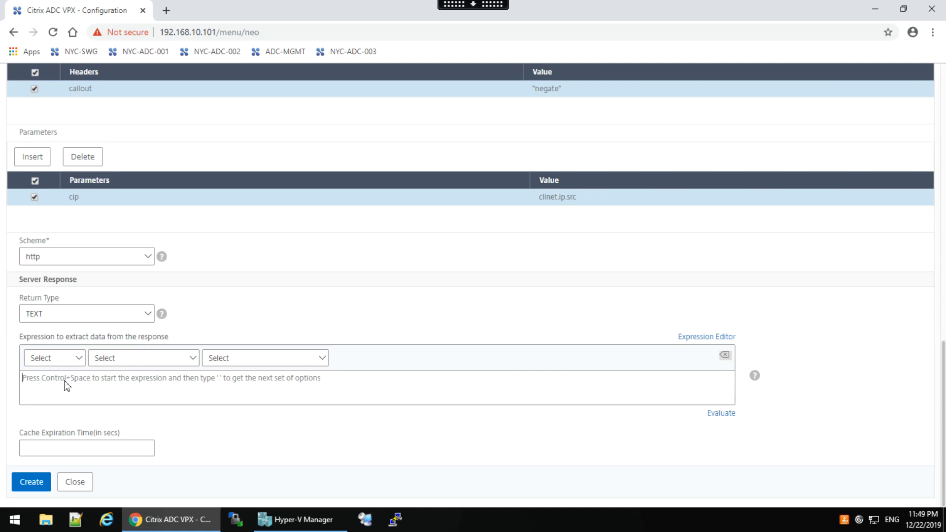
{"action": "type", "text": "http.res"}
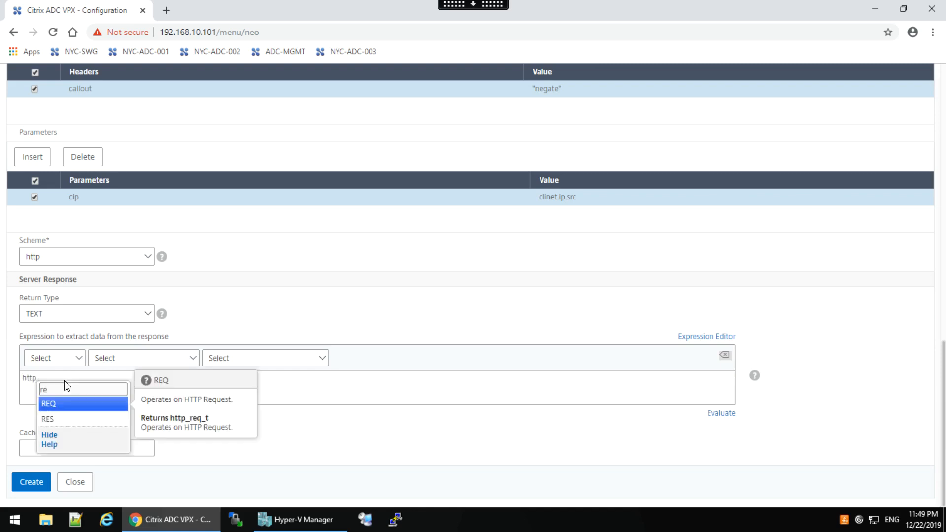
{"action": "key", "text": "Return"}
{"action": "type", "text": "bo"}
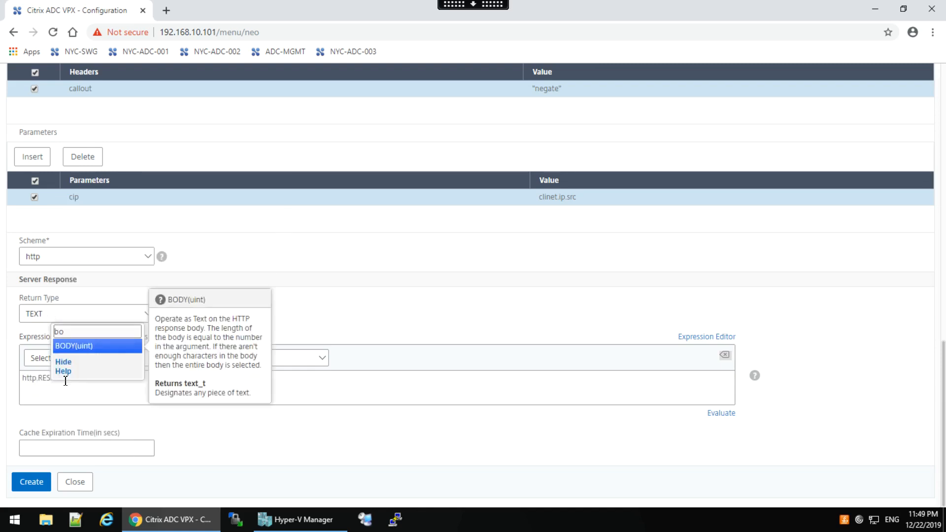
{"action": "type", "text": "dy()"}
{"action": "key", "text": "Return"}
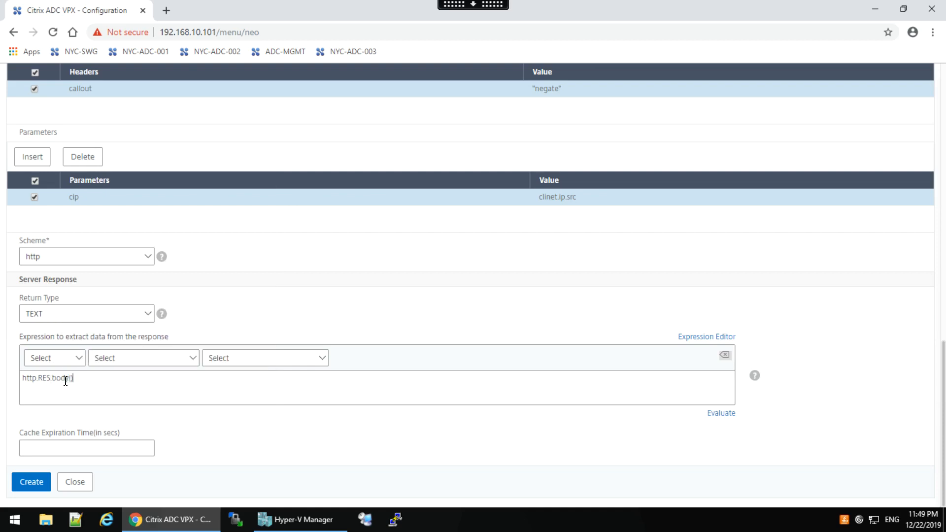
{"action": "type", "text": "1000"}
{"action": "left_click", "coordinate": [27, 487]}
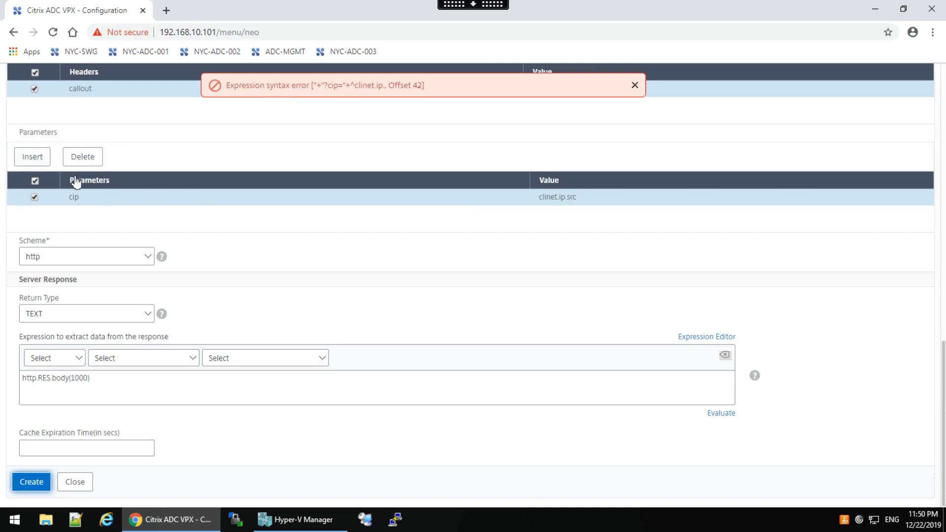
Step: Delete the cip request parameter with the misspelled value from the callout and confirm the deletion
{"action": "mouse_move", "coordinate": [84, 202]}
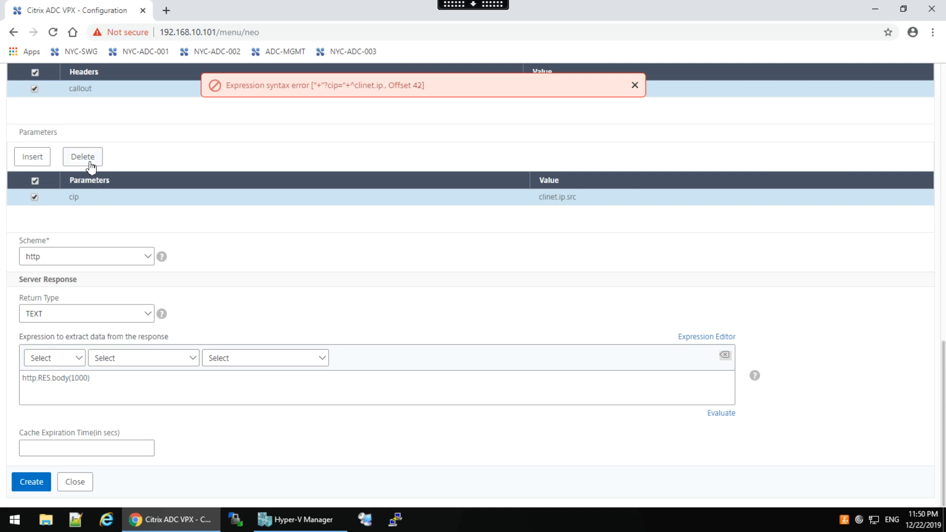
{"action": "left_click", "coordinate": [23, 198]}
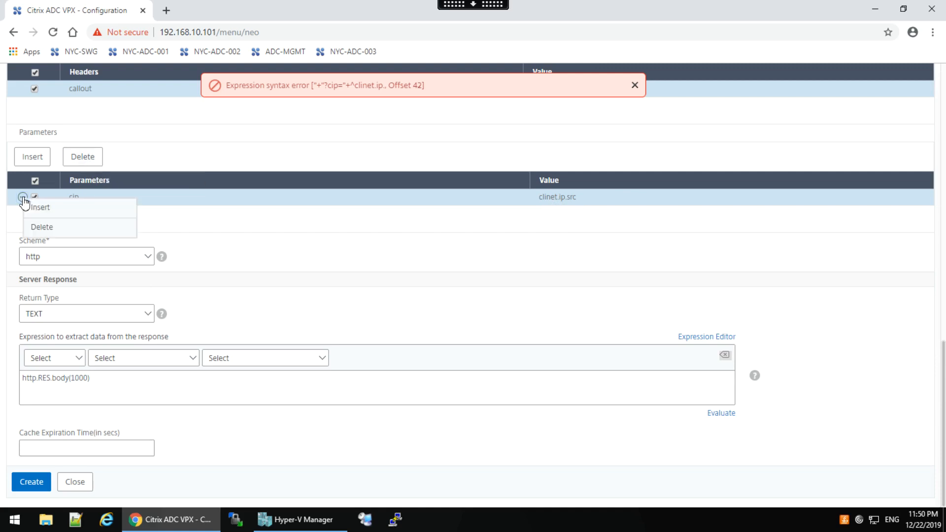
{"action": "left_click", "coordinate": [49, 228]}
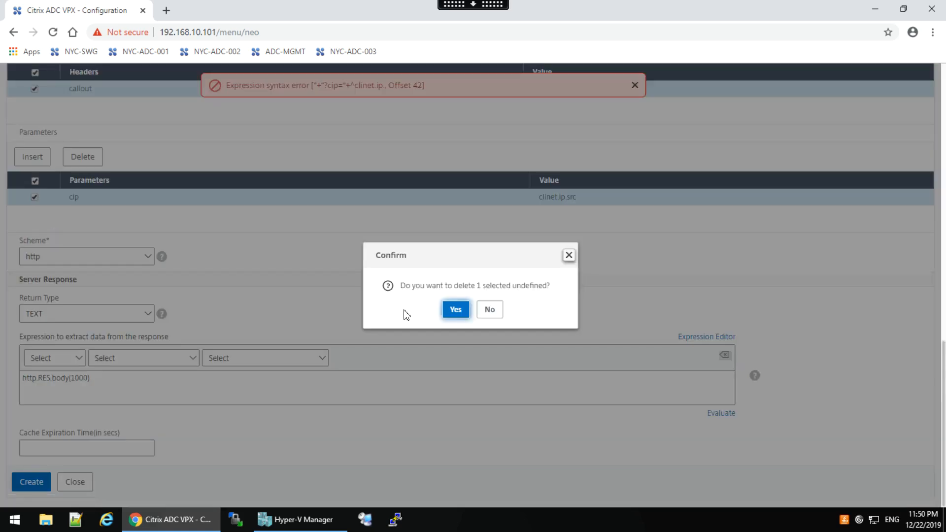
{"action": "left_click", "coordinate": [456, 310]}
Step: Insert a request parameter named cip with the value client.IP.SRC and create the callout
{"action": "left_click", "coordinate": [32, 157]}
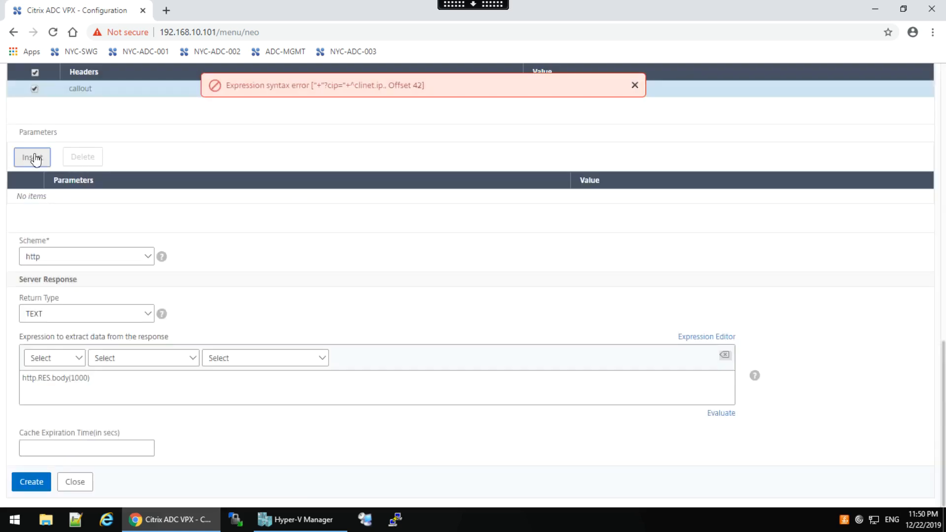
{"action": "type", "text": "cip"}
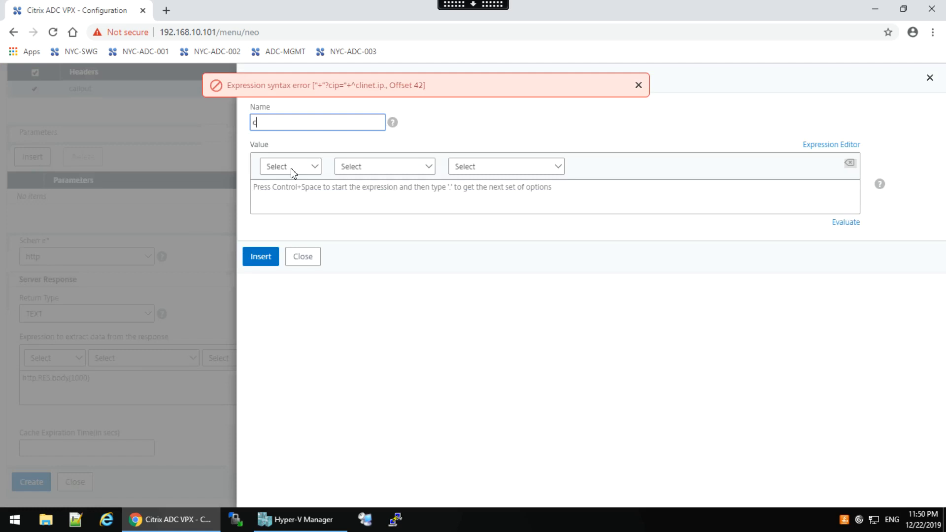
{"action": "left_click", "coordinate": [270, 194]}
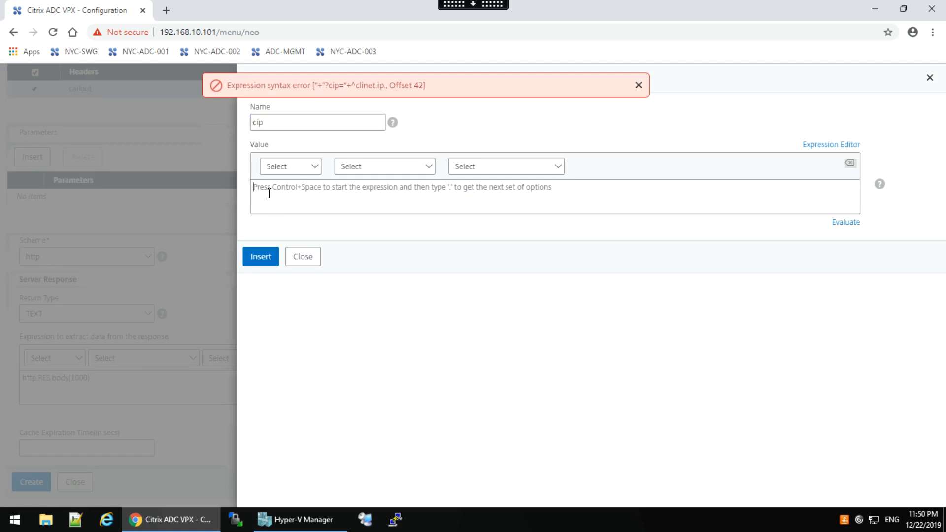
{"action": "type", "text": "client.ip"}
{"action": "key", "text": "Return"}
{"action": "type", "text": ".s"}
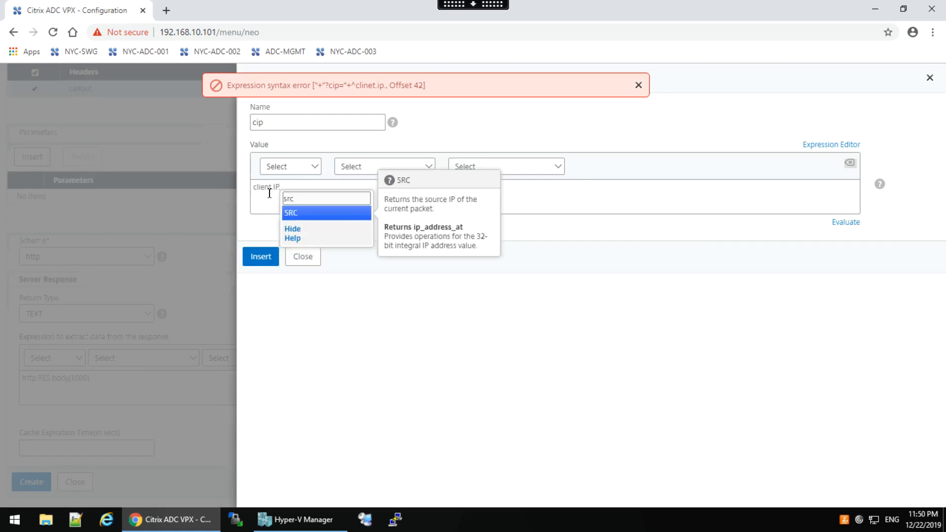
{"action": "key", "text": "Return"}
{"action": "left_click", "coordinate": [261, 259]}
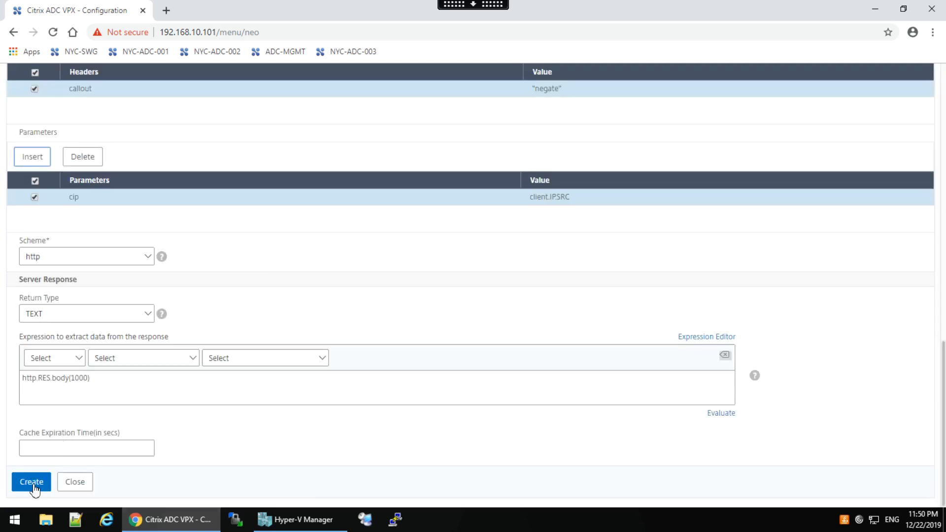
{"action": "left_click", "coordinate": [35, 486]}
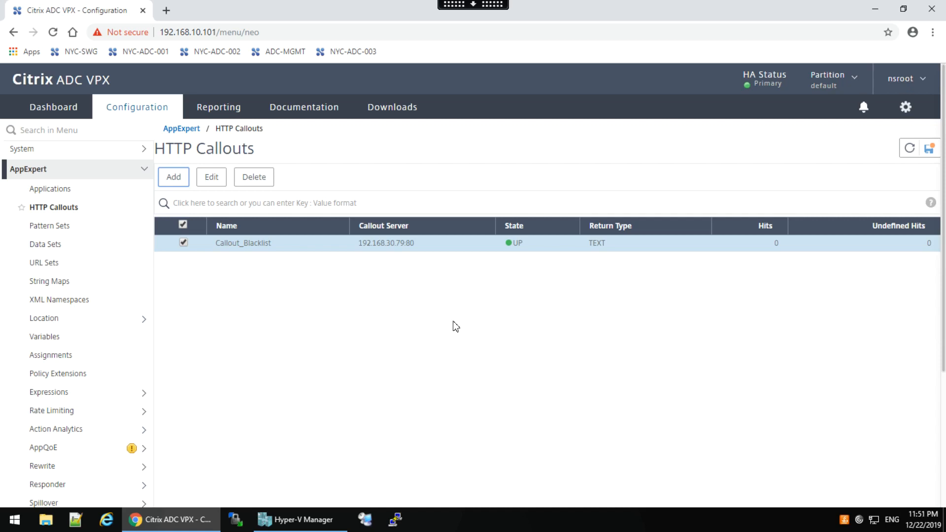
Step: Add a Responder HTML page import named erro_page.html with File as the import source
{"action": "left_click", "coordinate": [48, 489]}
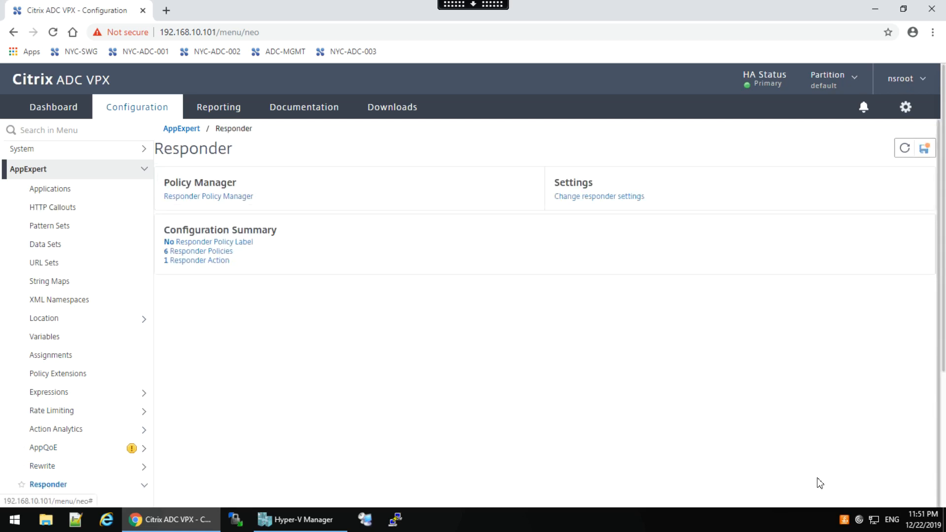
{"action": "scroll", "coordinate": [941, 394], "scroll_direction": "down", "scroll_amount": 4}
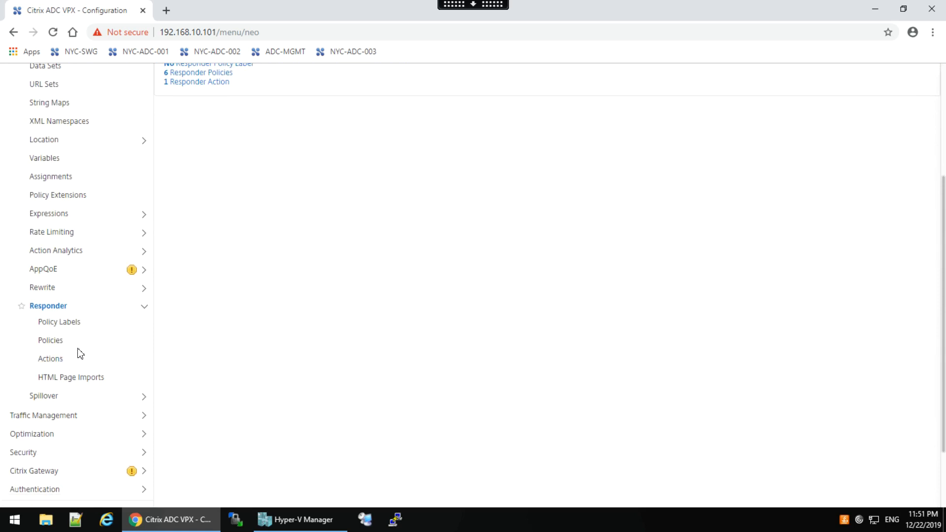
{"action": "left_click", "coordinate": [65, 380]}
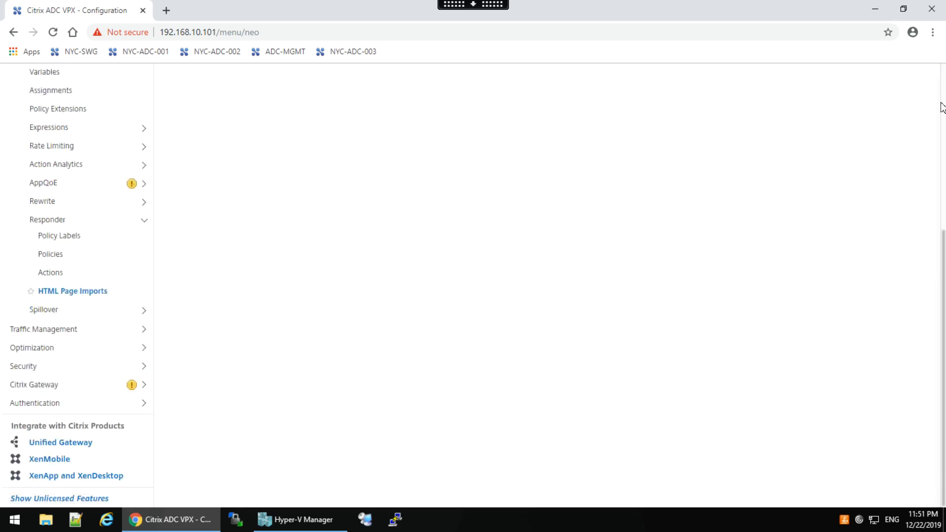
{"action": "left_click", "coordinate": [174, 178]}
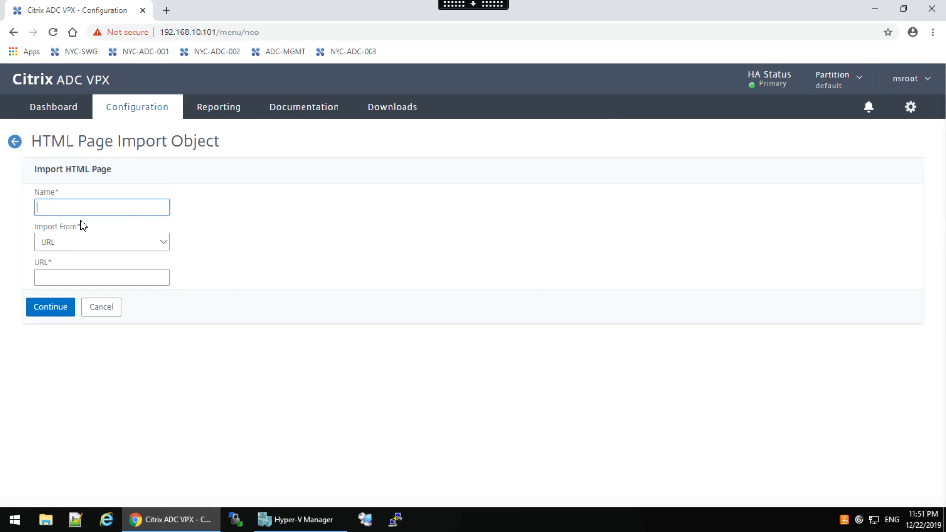
{"action": "type", "text": "erro_page.html"}
{"action": "left_click", "coordinate": [105, 246]}
{"action": "left_click", "coordinate": [105, 248]}
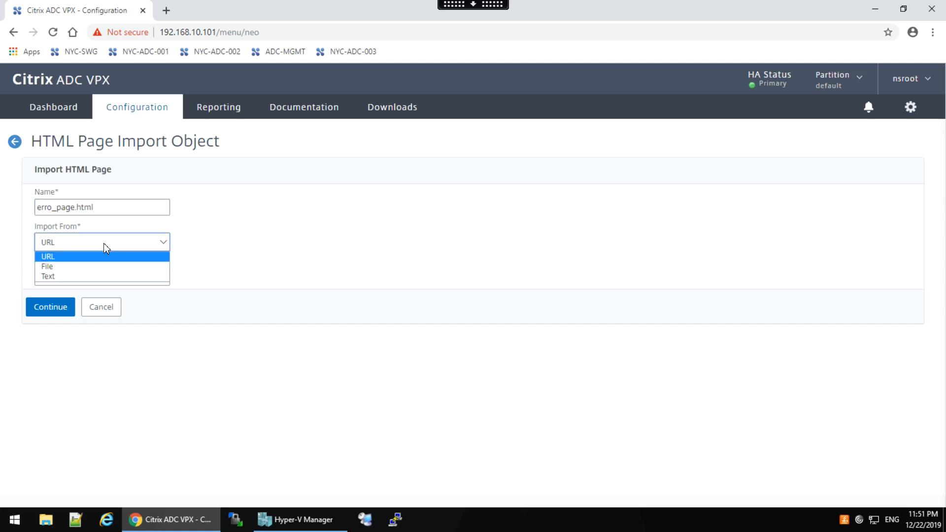
{"action": "left_click", "coordinate": [74, 269]}
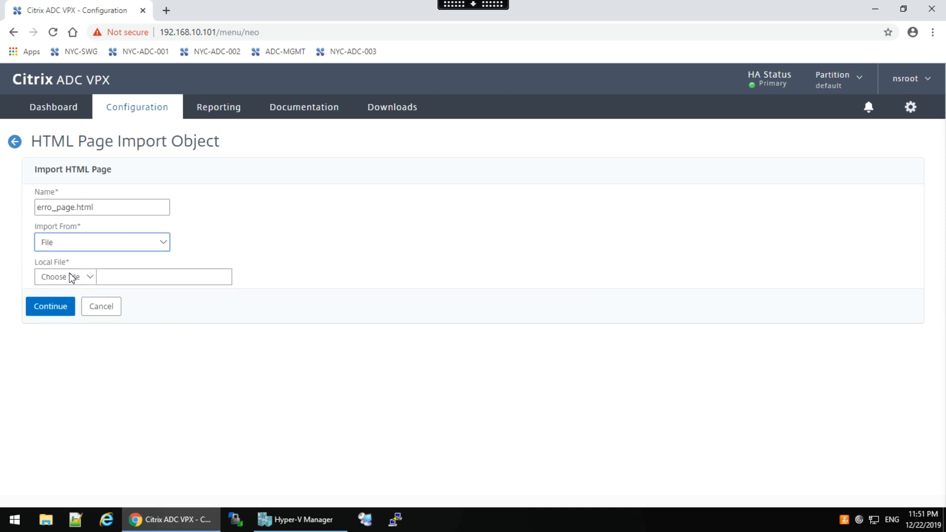
Step: Choose Error_Page.html from the Resources folder as the local file to import
{"action": "left_click", "coordinate": [74, 279]}
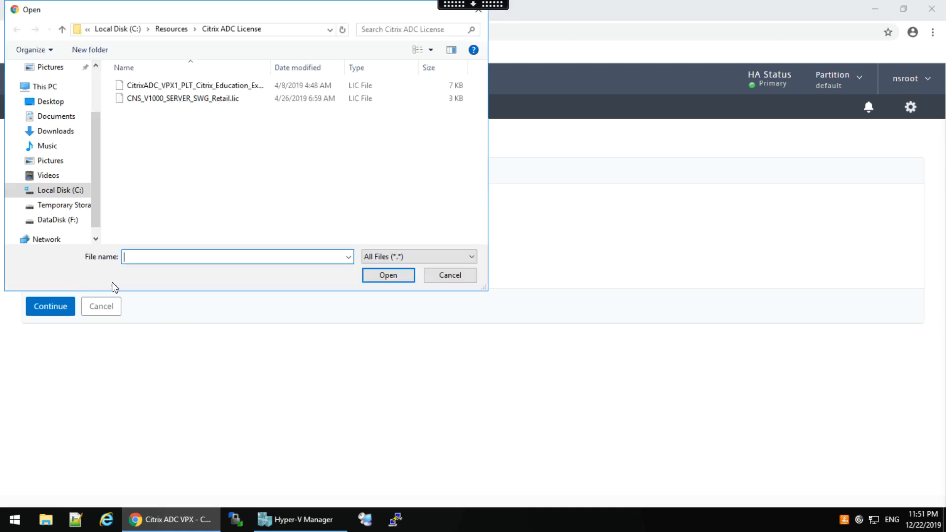
{"action": "left_click", "coordinate": [49, 101]}
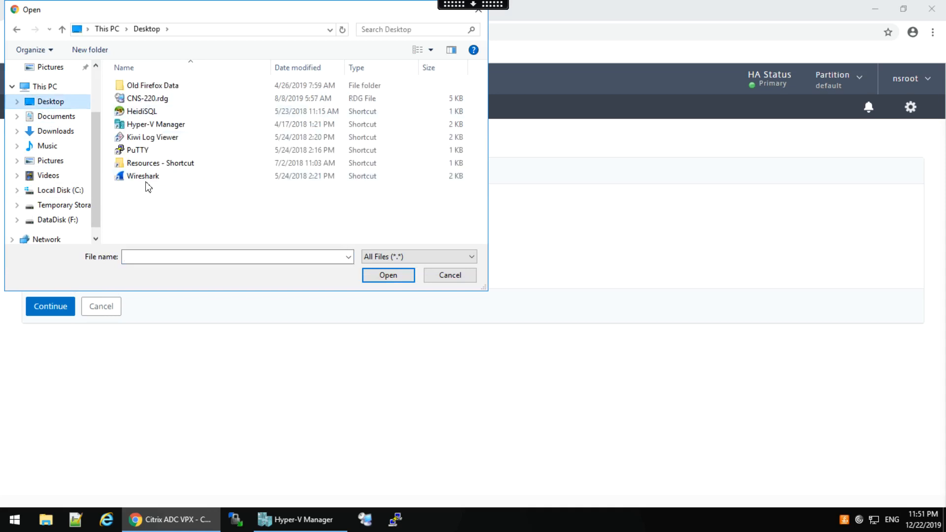
{"action": "double_click", "coordinate": [192, 165]}
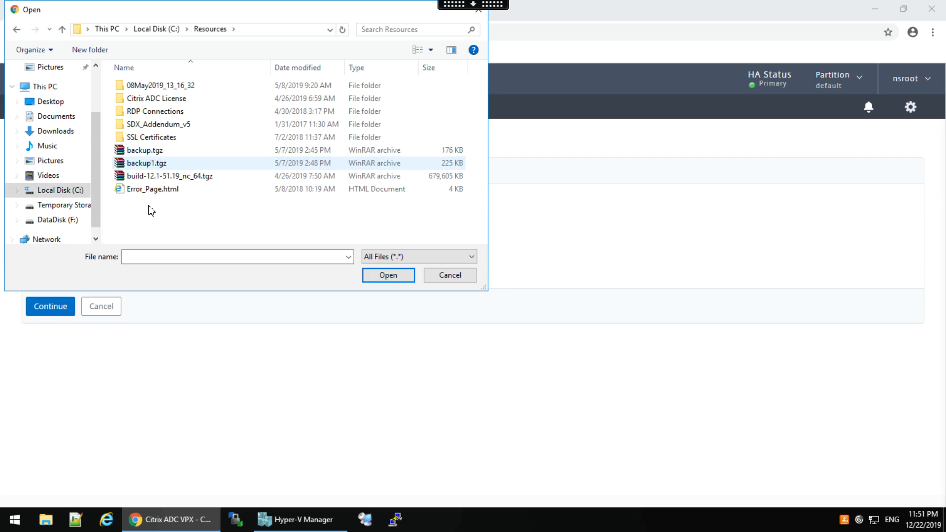
{"action": "left_click", "coordinate": [147, 190]}
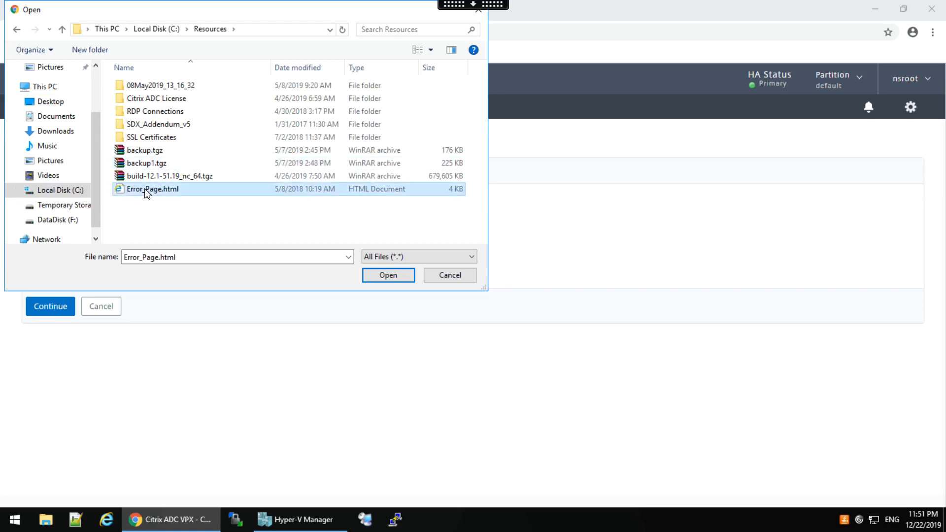
{"action": "left_click", "coordinate": [388, 277]}
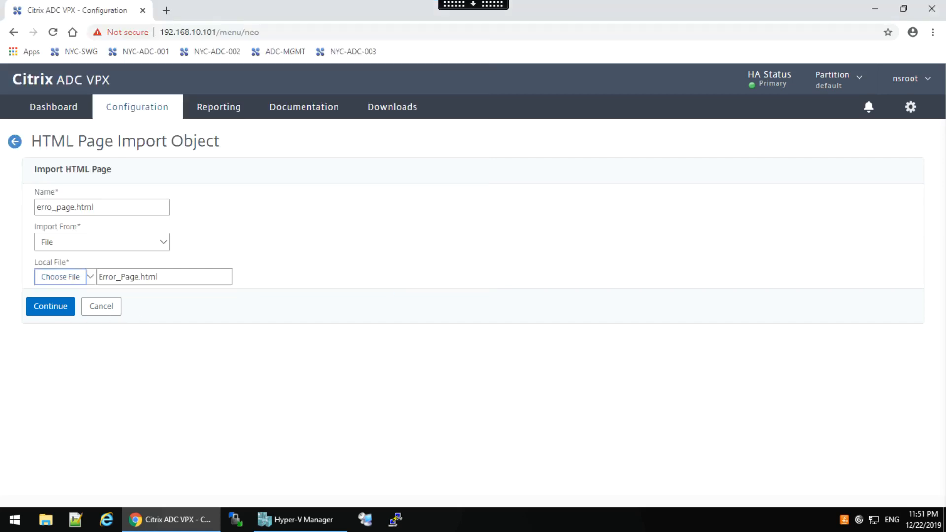
Step: Continue to the file contents, finish the HTML page import and dismiss the warning
{"action": "left_click", "coordinate": [54, 308]}
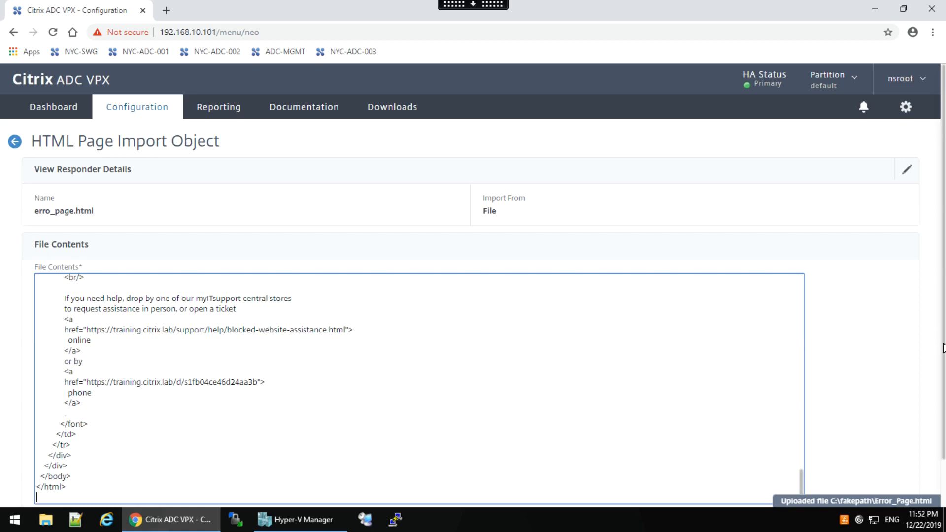
{"action": "scroll", "coordinate": [942, 436], "scroll_direction": "down", "scroll_amount": 2}
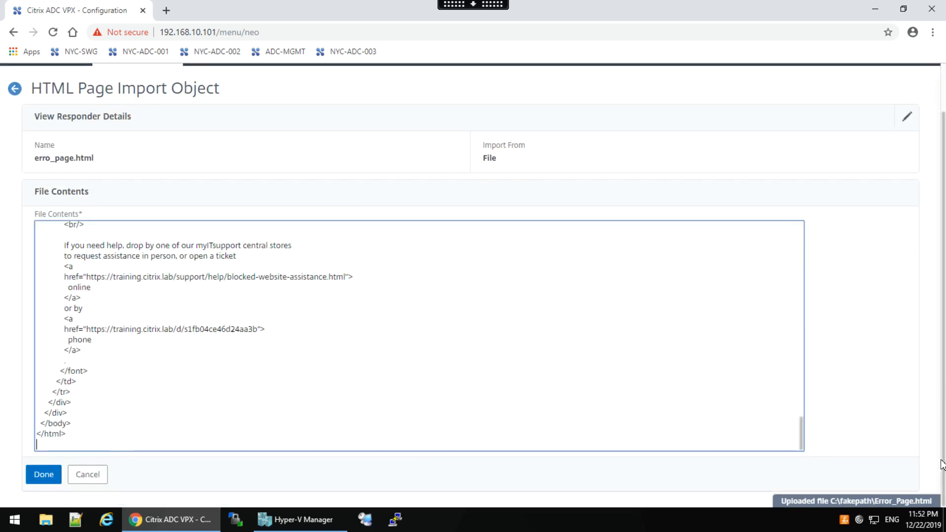
{"action": "left_click", "coordinate": [43, 475]}
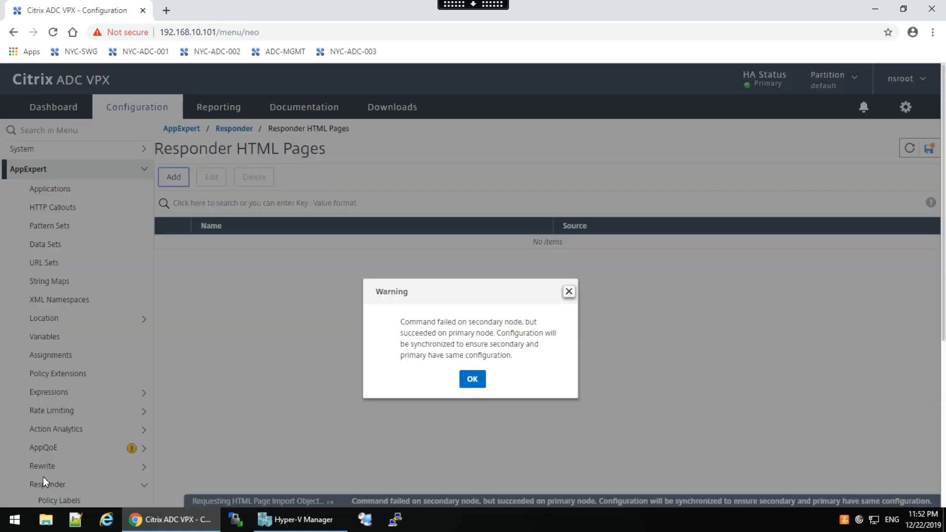
{"action": "left_click", "coordinate": [473, 383]}
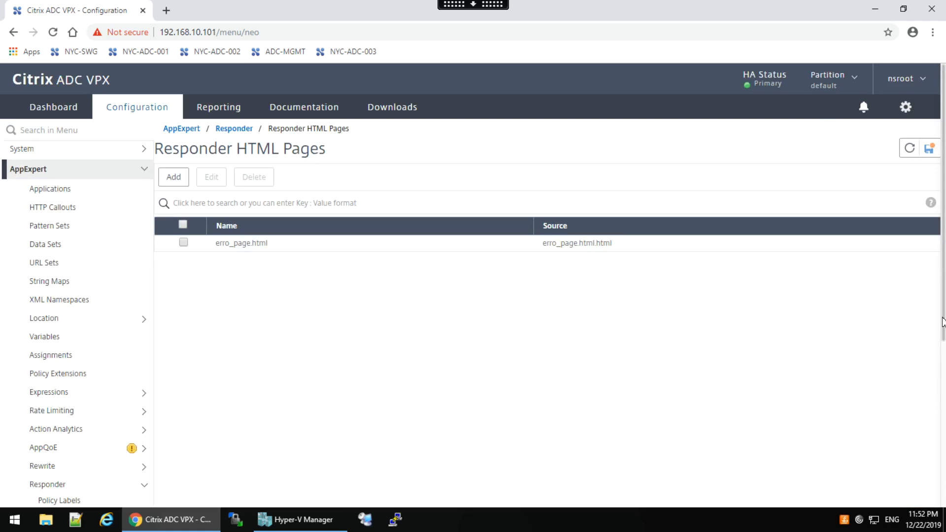
Step: Start a new Responder policy named blacklist_pol
{"action": "left_click", "coordinate": [943, 350]}
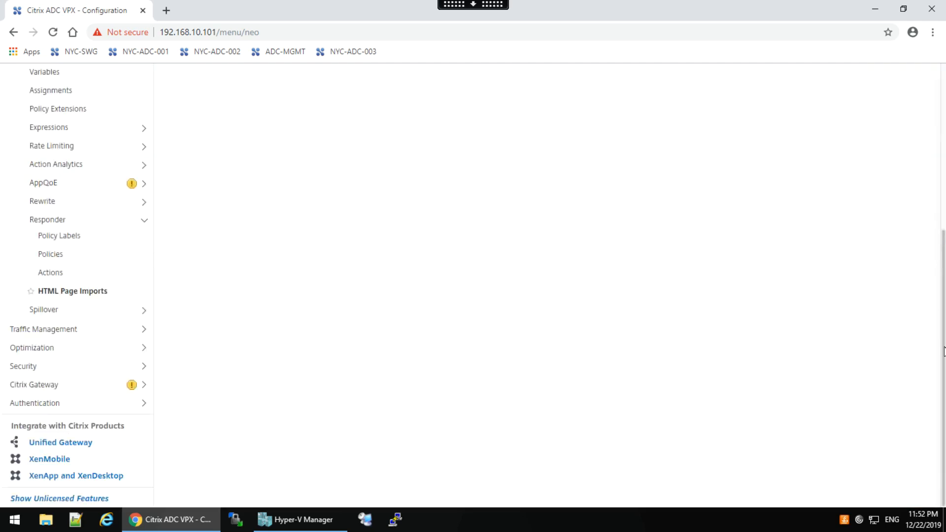
{"action": "left_click", "coordinate": [51, 255]}
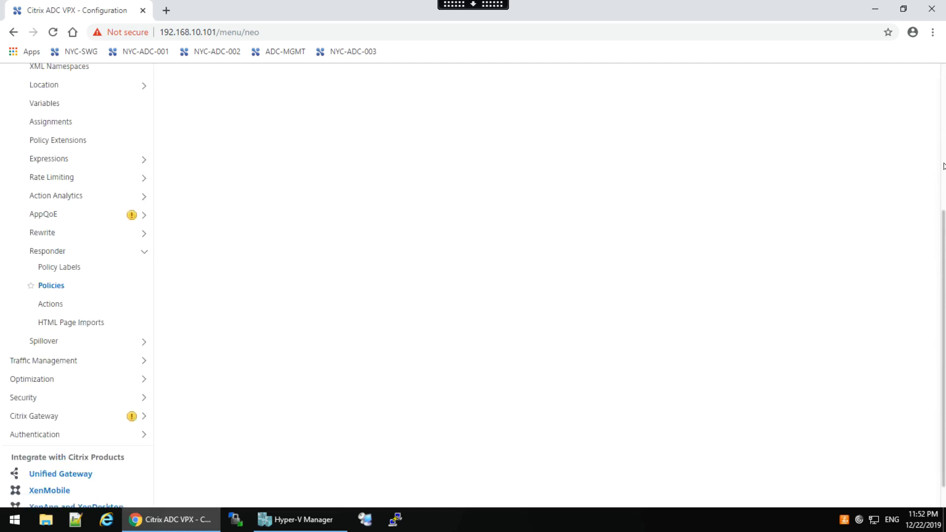
{"action": "left_click", "coordinate": [944, 166]}
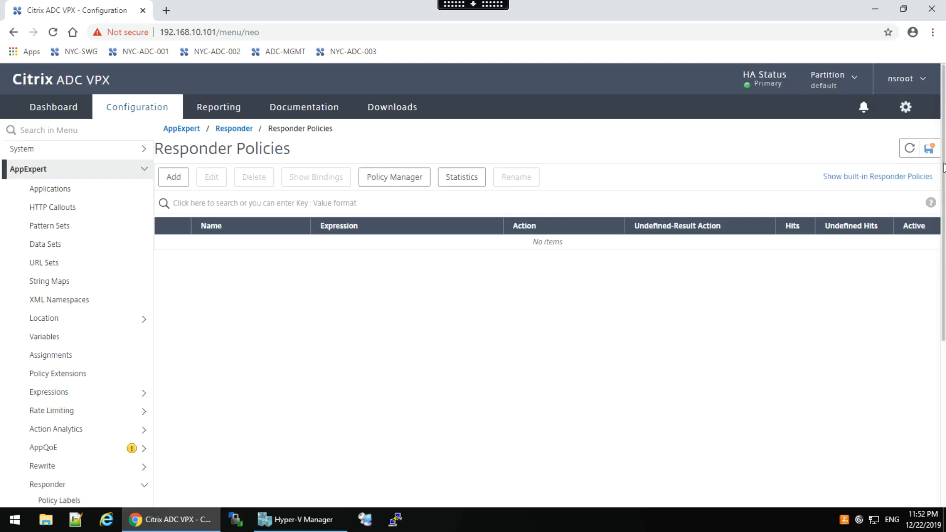
{"action": "left_click", "coordinate": [173, 178]}
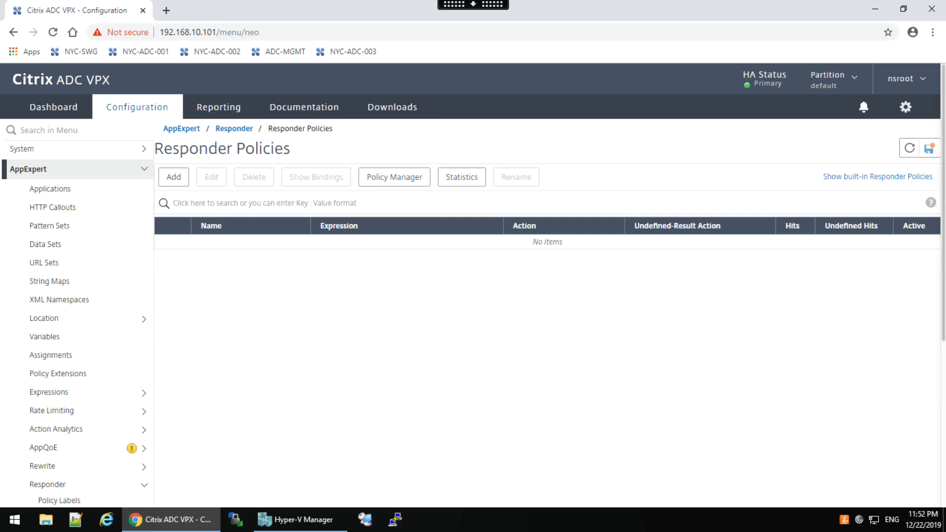
{"action": "left_click", "coordinate": [172, 178]}
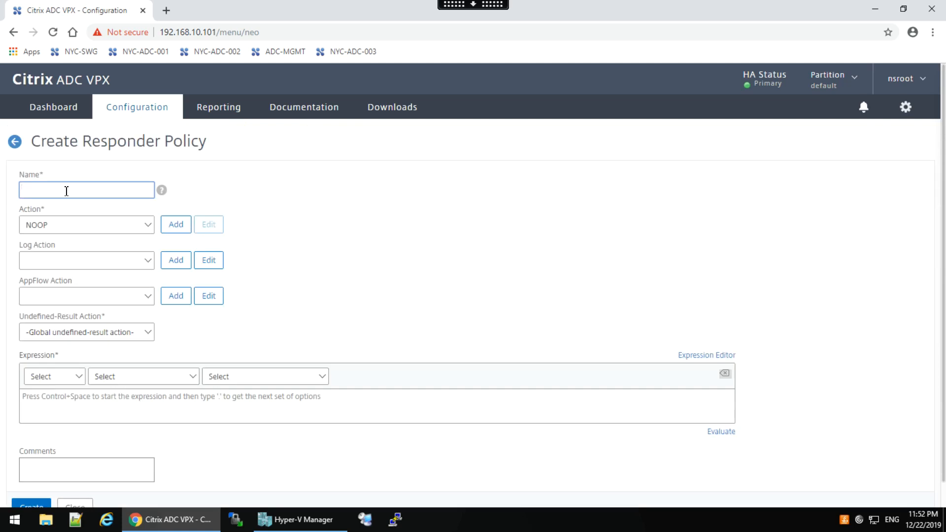
{"action": "type", "text": "blacklist_pol"}
Step: Create a responder action named blacklist_act for the policy, of type Respond with HTML Page, using erro_page.html and status code 200
{"action": "left_click", "coordinate": [177, 226]}
{"action": "left_click", "coordinate": [178, 230]}
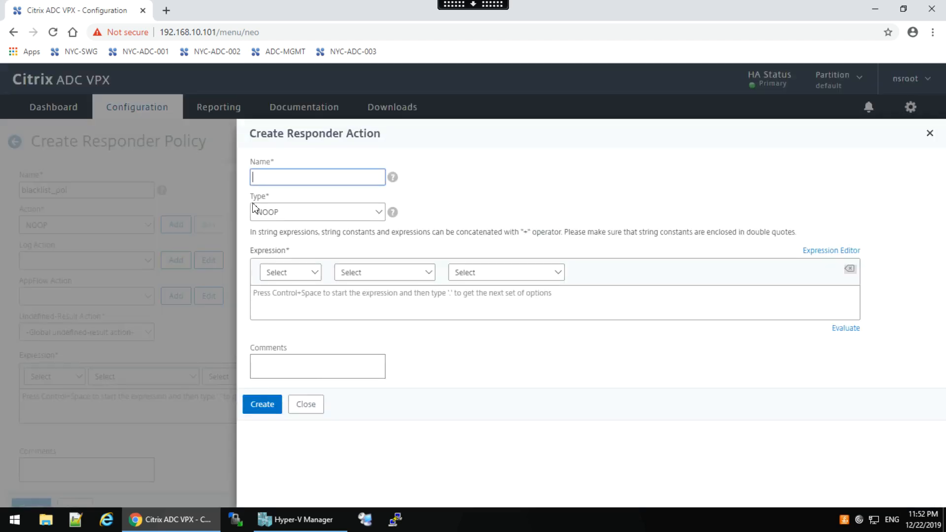
{"action": "type", "text": "blacklist_act"}
{"action": "left_click", "coordinate": [315, 215]}
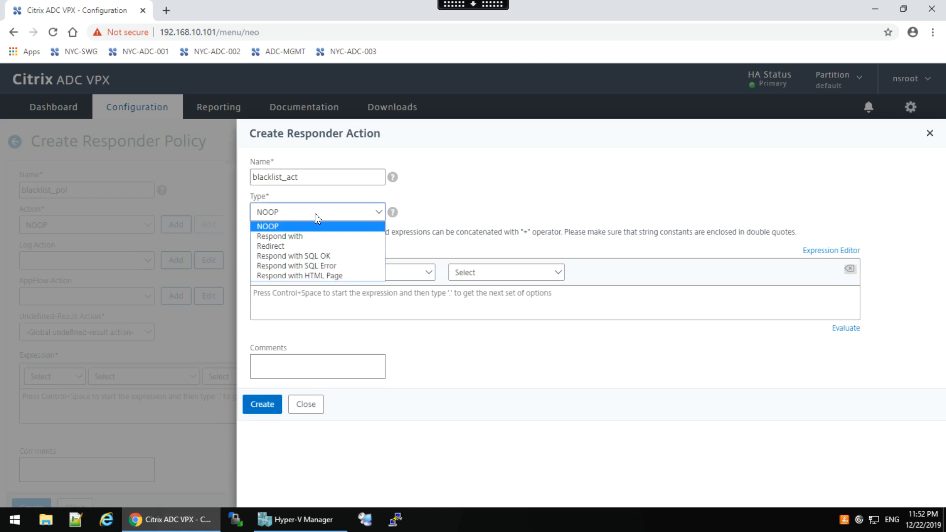
{"action": "left_click", "coordinate": [304, 278]}
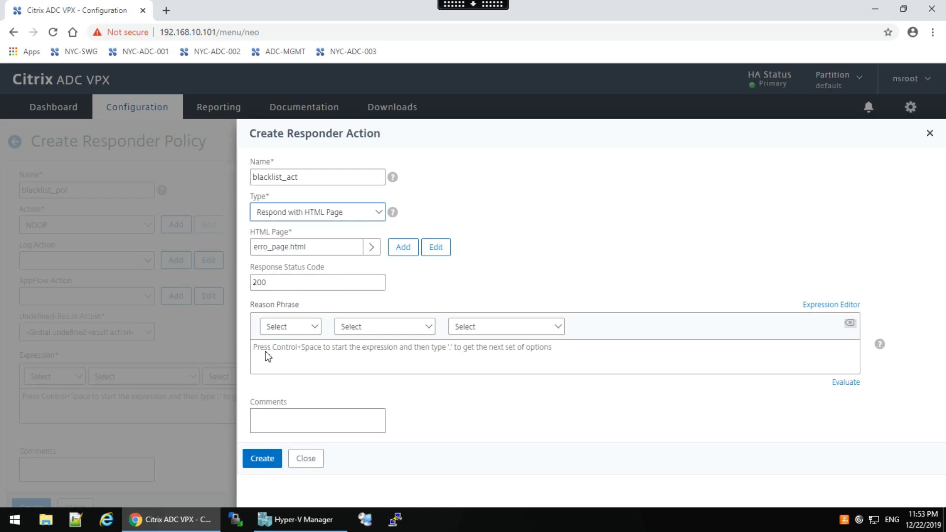
{"action": "left_click", "coordinate": [262, 459]}
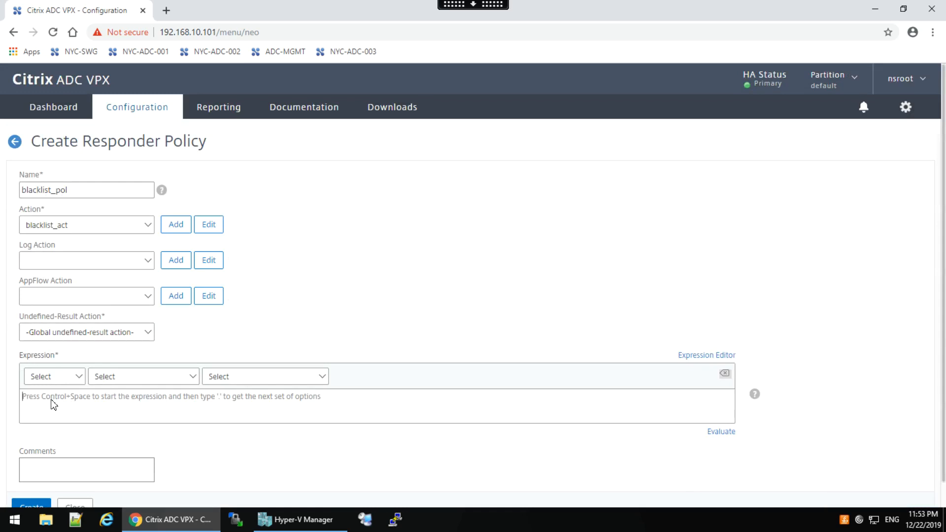
Step: Begin the responder policy's expression with http.REQ.HEADER()
{"action": "type", "text": "http."}
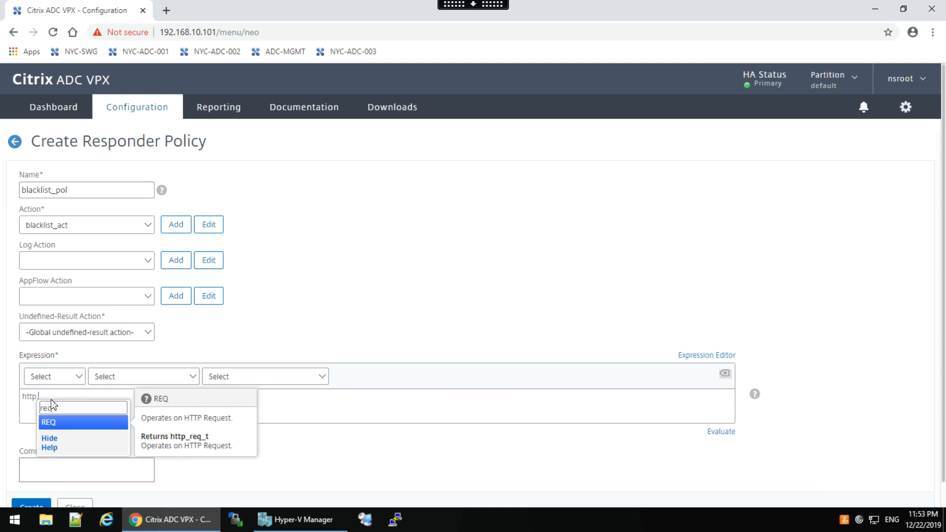
{"action": "type", "text": "req."}
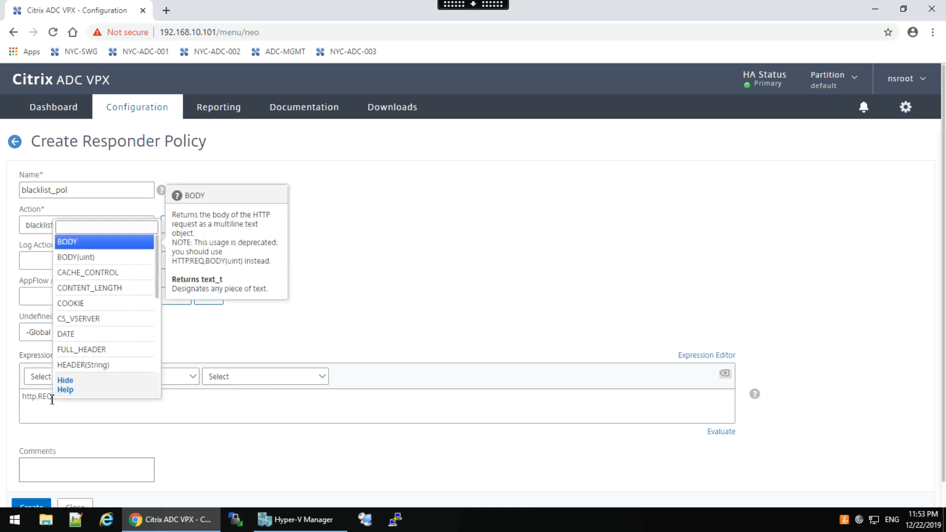
{"action": "type", "text": "head"}
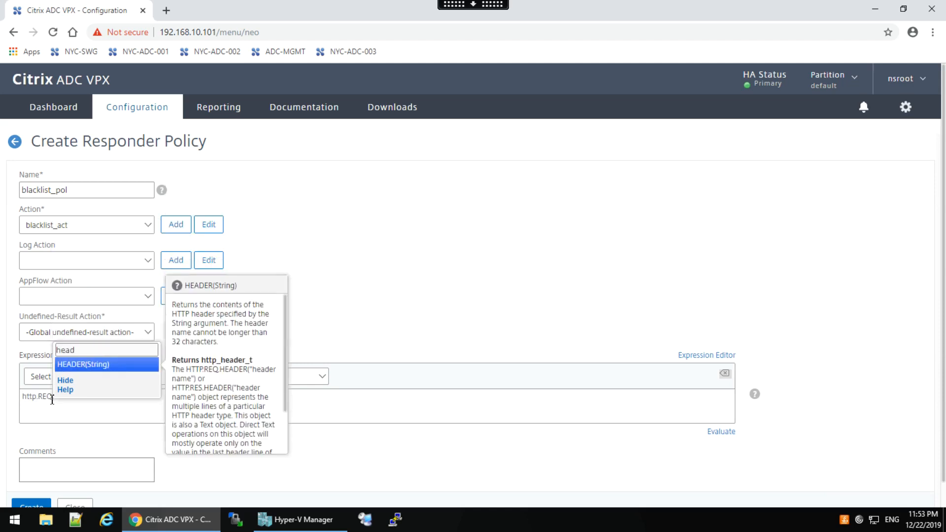
{"action": "key", "text": "Return"}
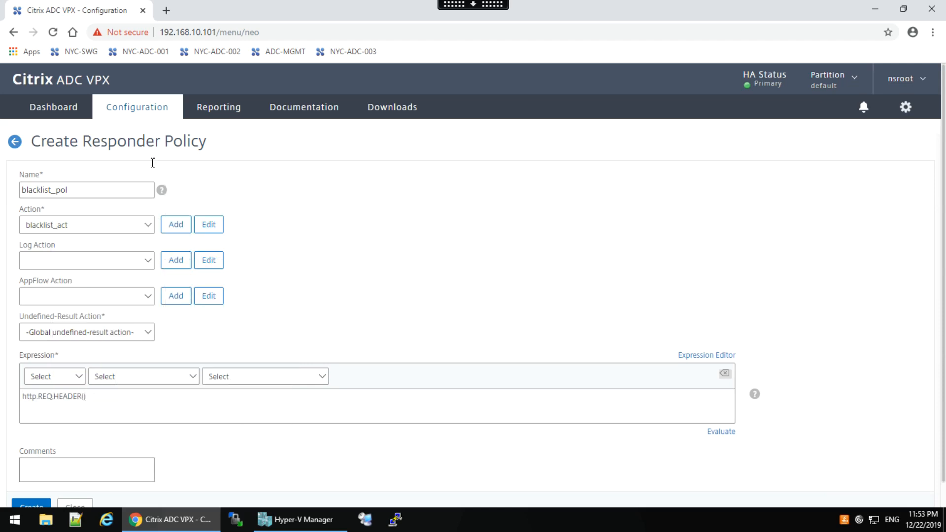
{"action": "mouse_move", "coordinate": [477, 7]}
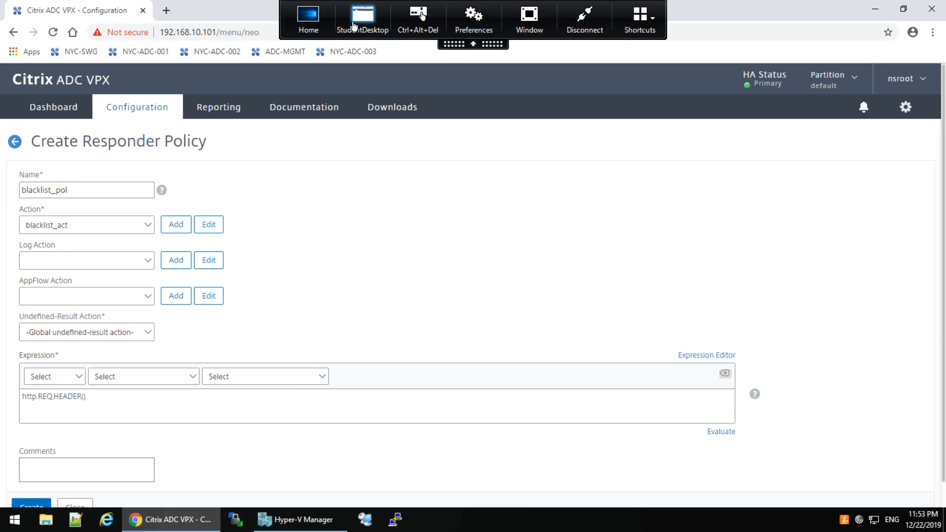
{"action": "left_click", "coordinate": [311, 20]}
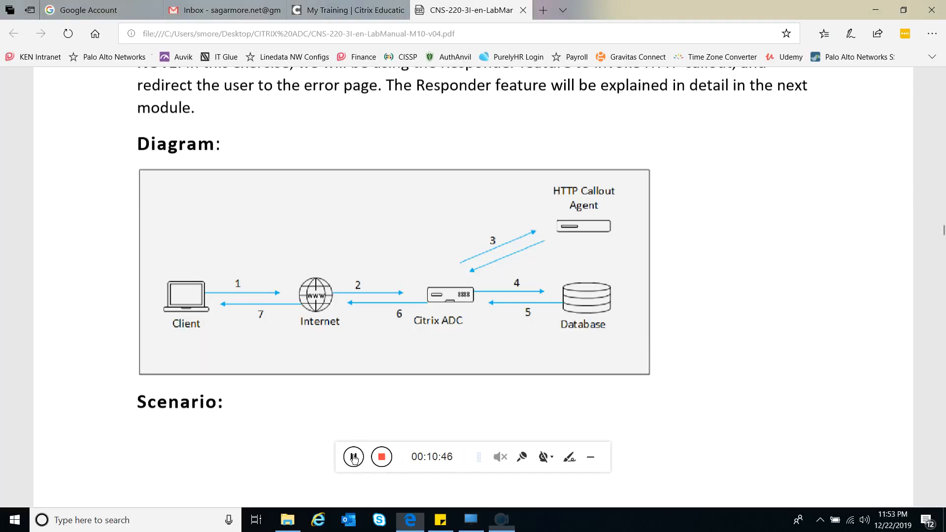
{"action": "left_click", "coordinate": [472, 521]}
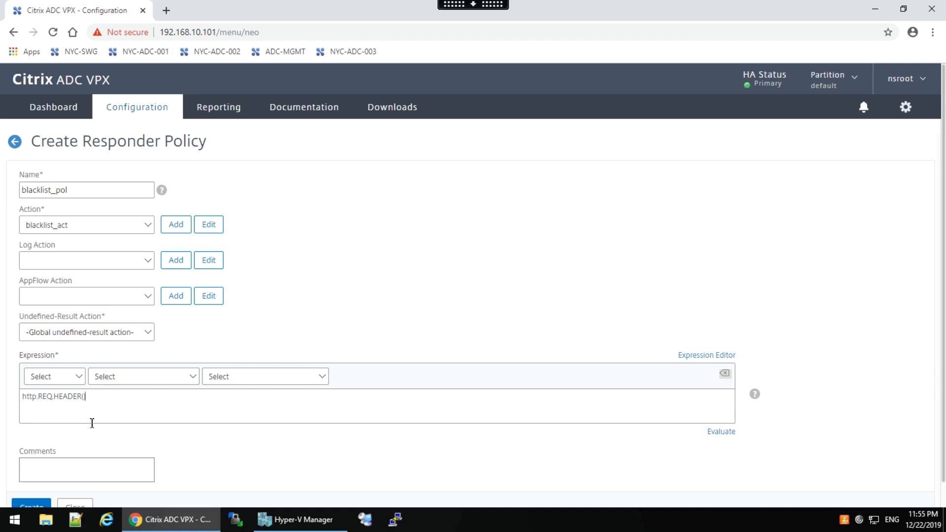
Step: Complete the expression's first condition so that HEADER("host") is tested with CONTAINS("172.21.10.101")
{"action": "type", "text": "\"\""}
{"action": "type", "text": "hos"}
{"action": "type", "text": "t"}
{"action": "key", "text": "End"}
{"action": "type", "text": ".conta"}
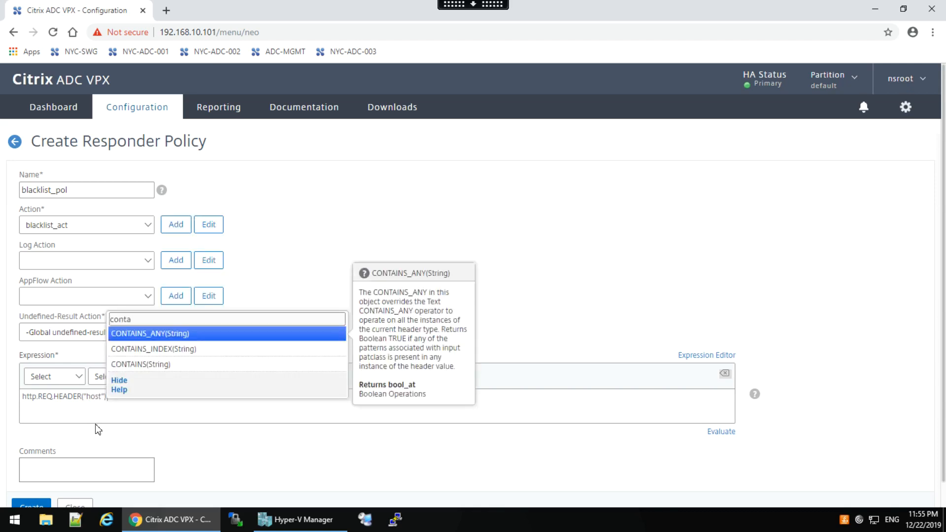
{"action": "key", "text": "Down"}
{"action": "key", "text": "Down"}
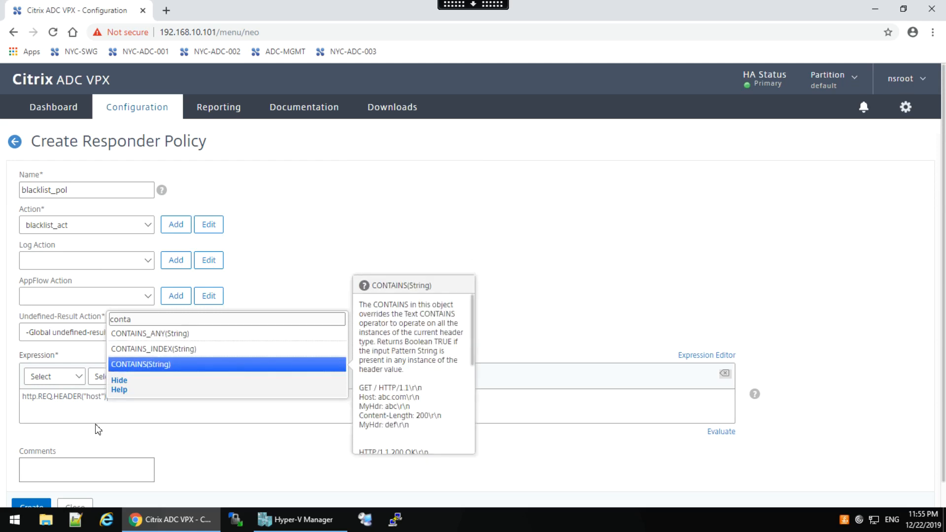
{"action": "key", "text": "Return"}
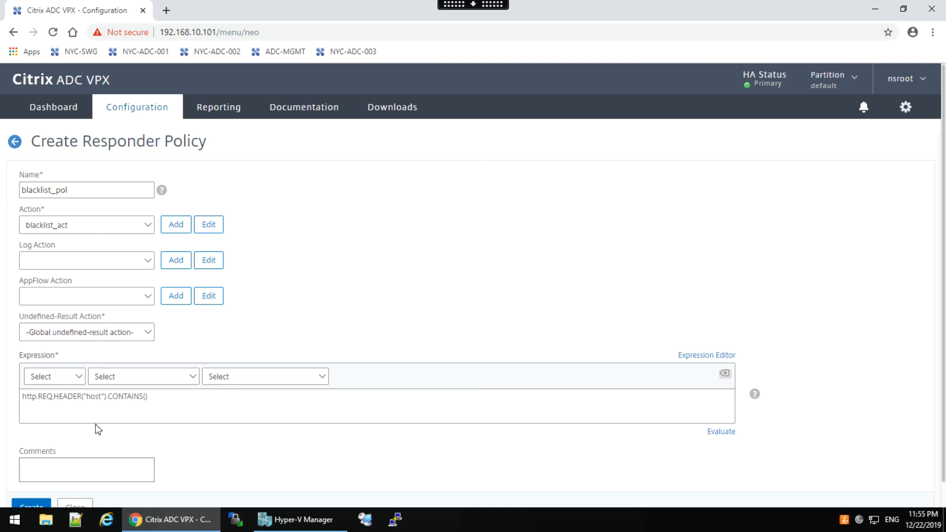
{"action": "type", "text": ")"}
{"action": "type", "text": "\"\""}
{"action": "type", "text": "172.21"}
{"action": "type", "text": ".10.101"}
Step: Extend the expression with &&sys.HTTP_CALLOUT("Callout_Blacklist")
{"action": "type", "text": "&&"}
{"action": "type", "text": "sys"}
{"action": "type", "text": "."}
{"action": "type", "text": "http_call"}
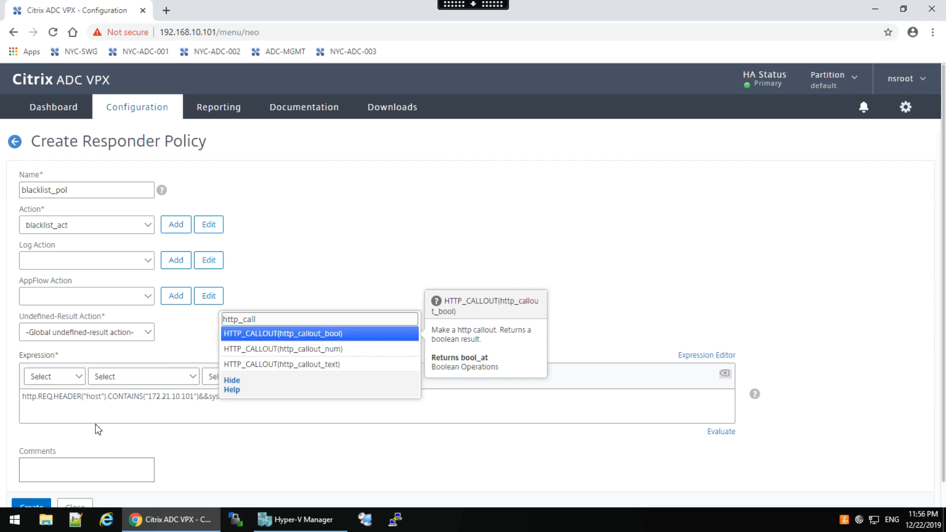
{"action": "key", "text": "Return"}
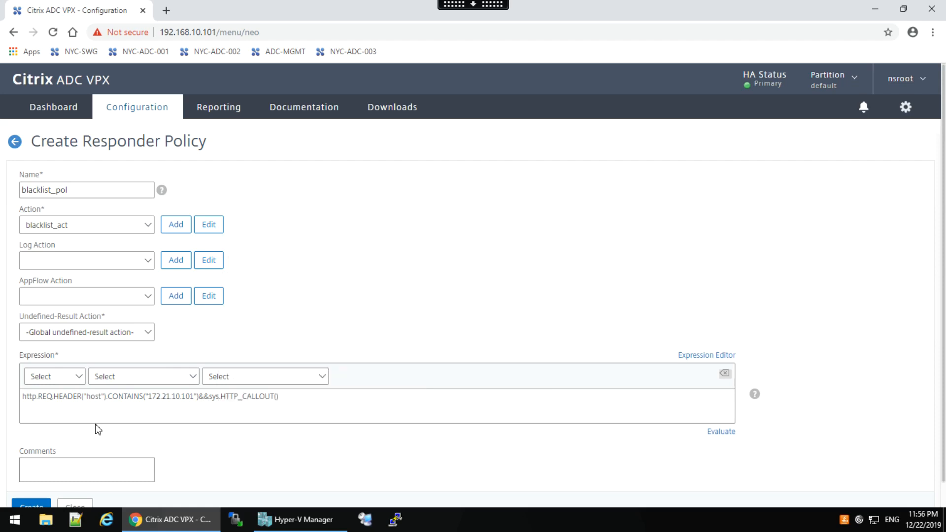
{"action": "key", "text": "Left"}
{"action": "type", "text": "\"\"Callout_Blacklist"}
{"action": "key", "text": "Right"}
{"action": "key", "text": "Right"}
{"action": "type", "text": ".conta"}
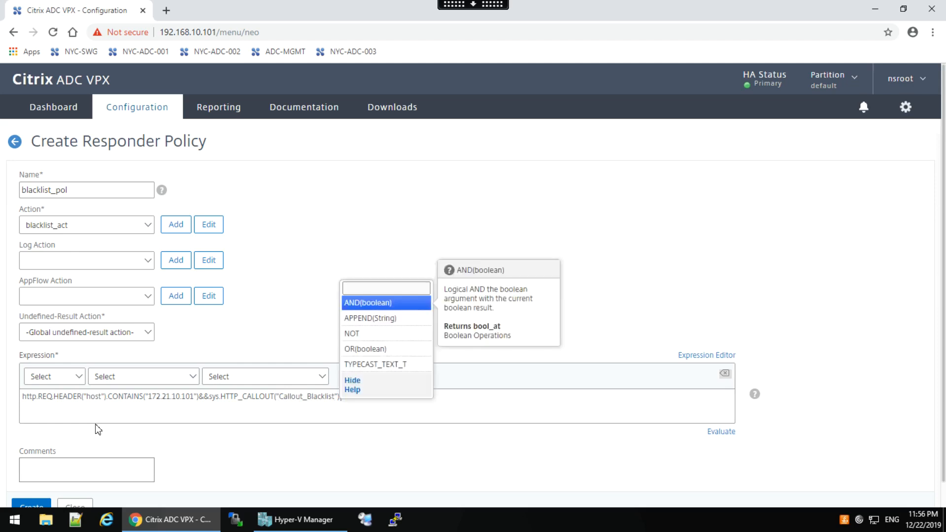
{"action": "type", "text": "==="}
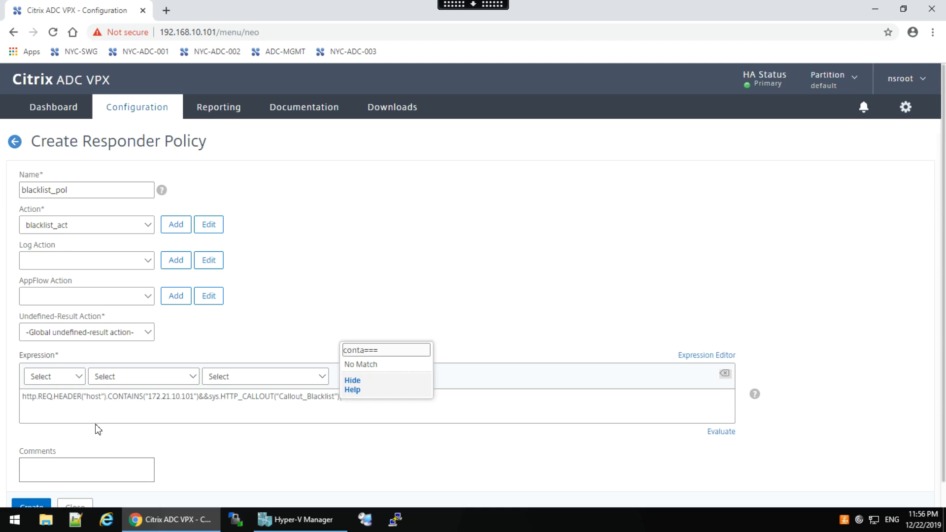
{"action": "key", "text": "BackSpace"}
{"action": "key", "text": "BackSpace"}
{"action": "key", "text": "BackSpace"}
{"action": "key", "text": "BackSpace"}
{"action": "key", "text": "BackSpace"}
{"action": "key", "text": "BackSpace"}
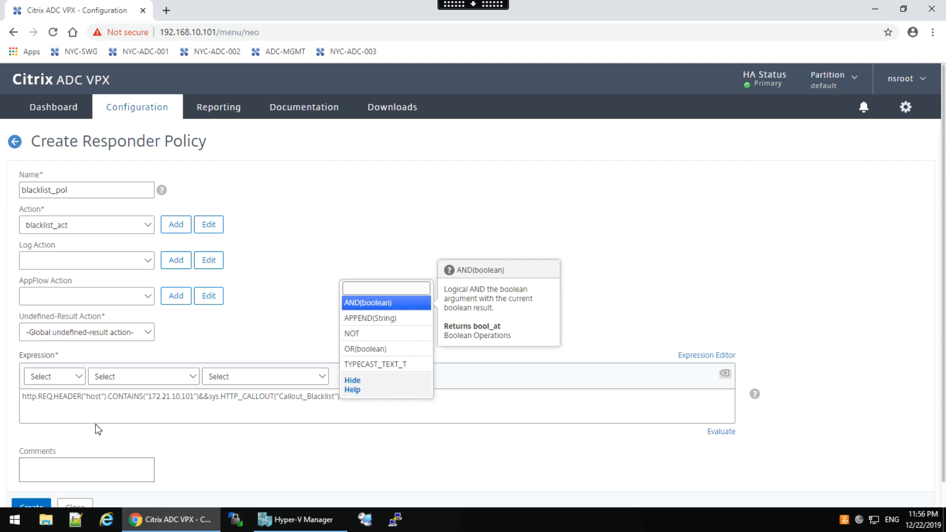
{"action": "type", "text": "co"}
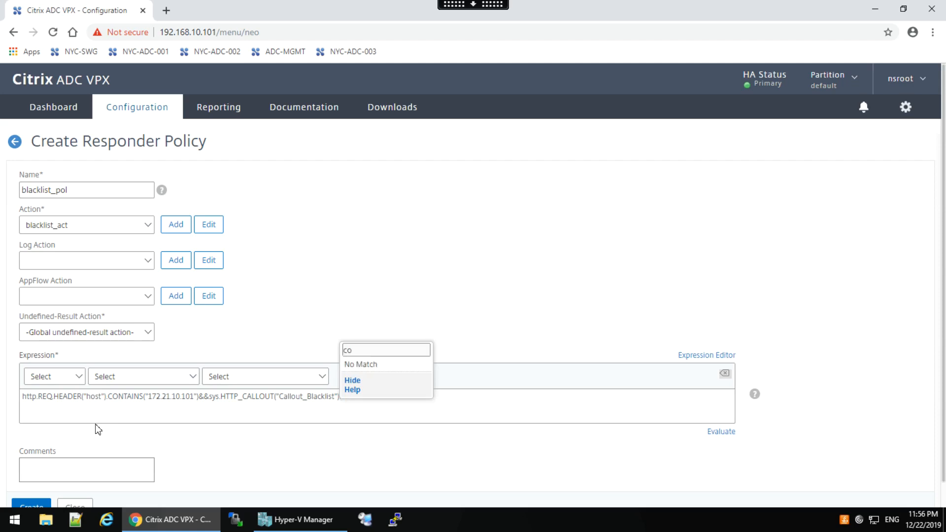
{"action": "key", "text": "BackSpace"}
{"action": "key", "text": "BackSpace"}
{"action": "key", "text": "Return"}
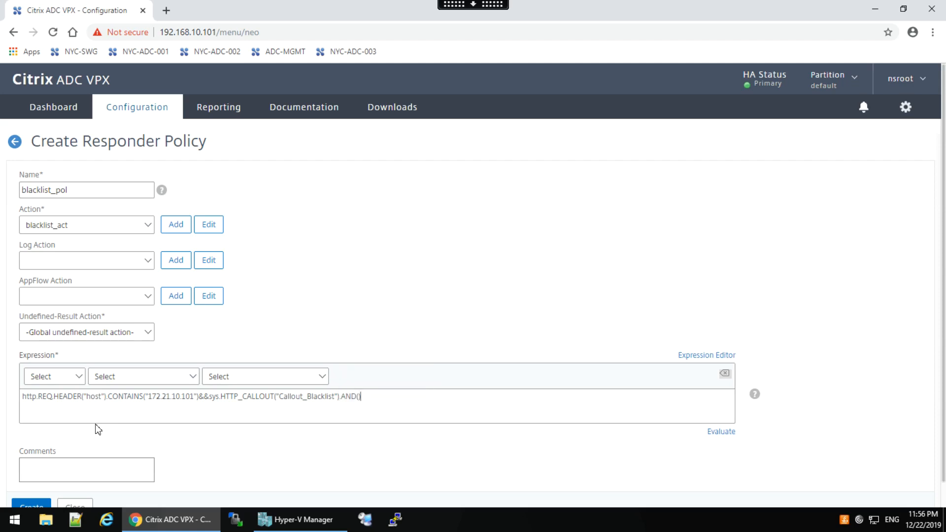
{"action": "key", "text": "BackSpace"}
{"action": "key", "text": "BackSpace"}
{"action": "key", "text": "BackSpace"}
{"action": "key", "text": "BackSpace"}
{"action": "key", "text": "BackSpace"}
{"action": "type", "text": ".conta"}
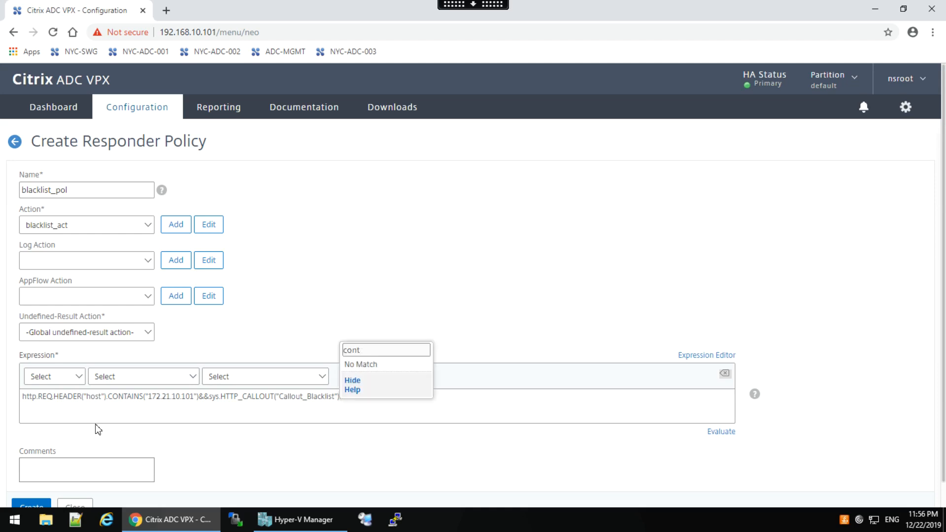
{"action": "key", "text": "BackSpace"}
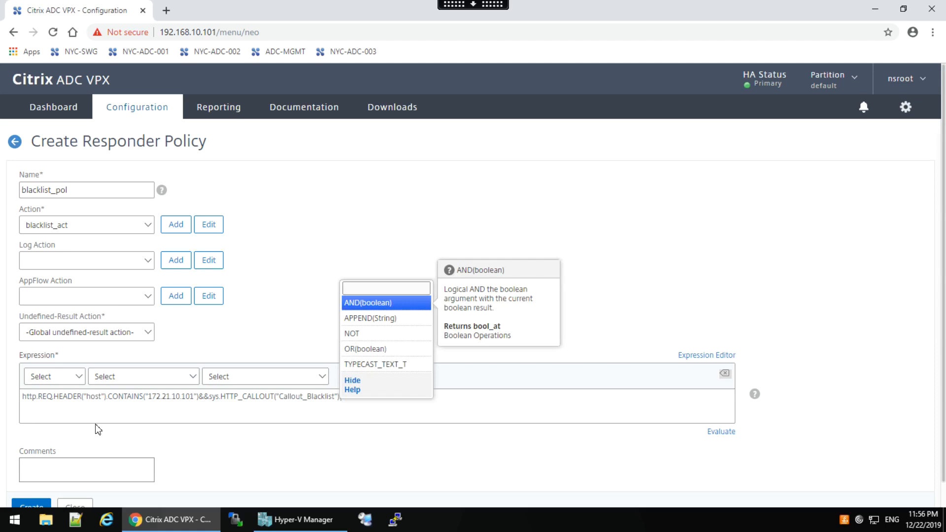
{"action": "key", "text": "Return"}
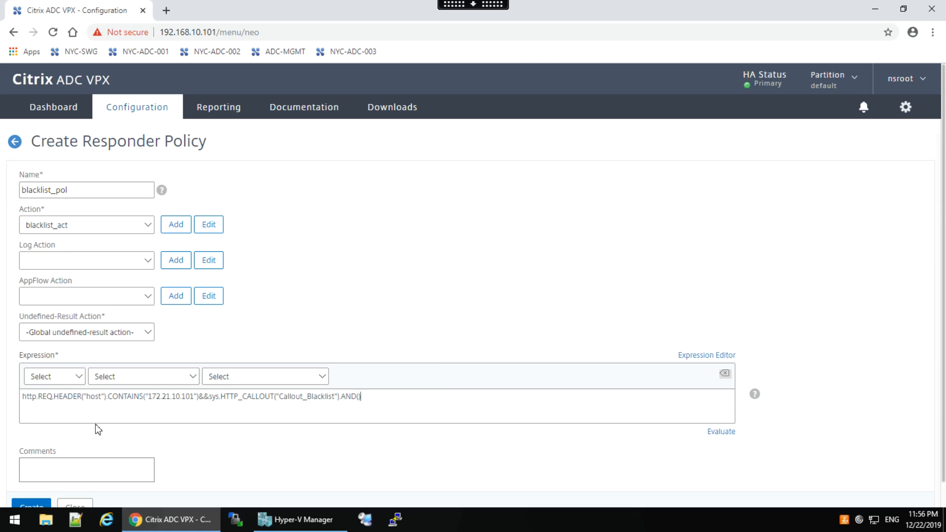
{"action": "key", "text": "BackSpace"}
{"action": "key", "text": "BackSpace"}
{"action": "key", "text": "BackSpace"}
Step: Append .contains("IP Matched") to the callout in the expression and try to create the policy
{"action": "type", "text": "."}
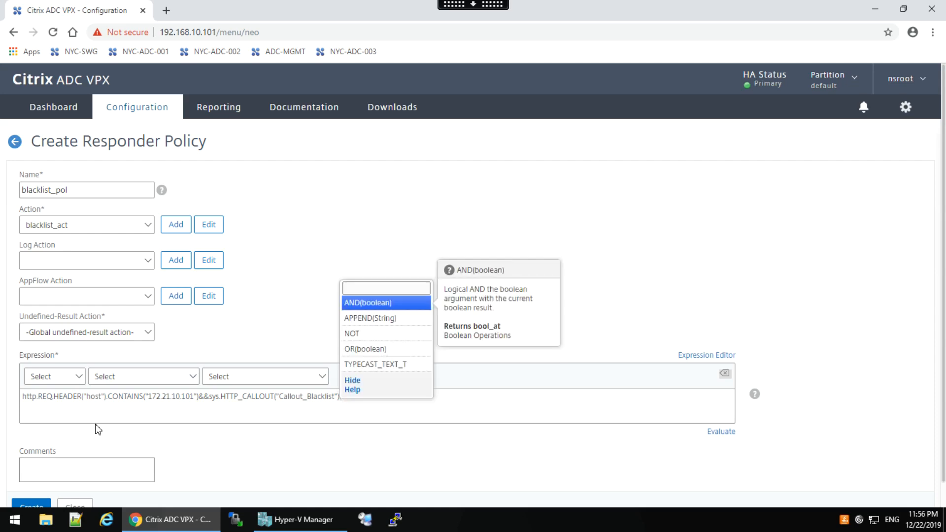
{"action": "type", "text": "contains("}
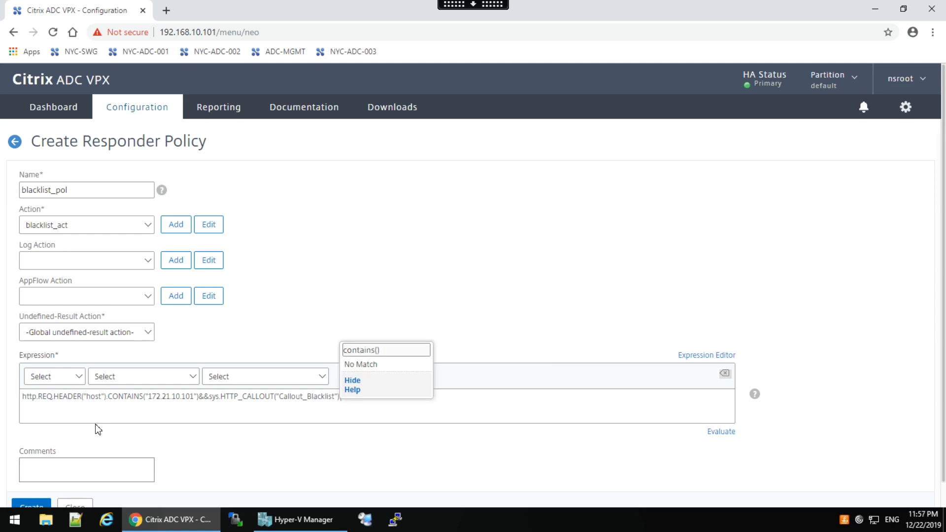
{"action": "key", "text": "Return"}
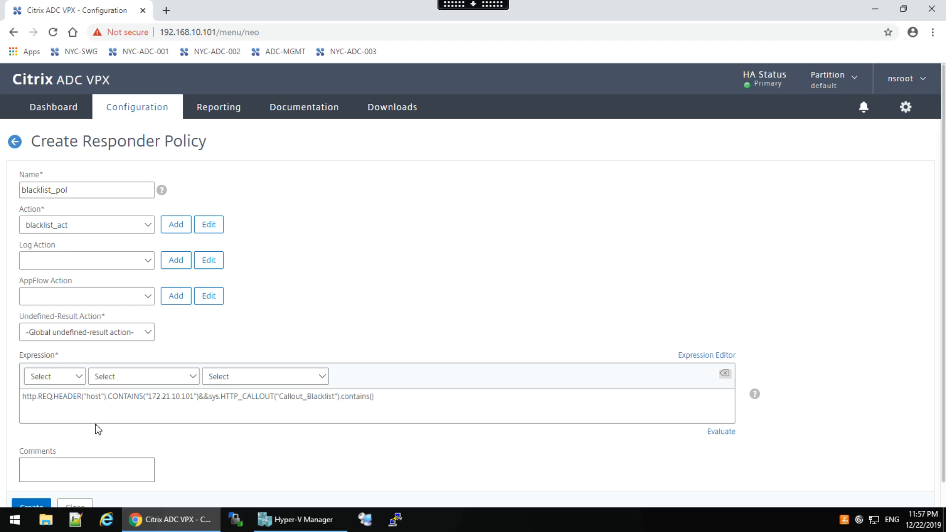
{"action": "type", "text": "\"IP Matched"}
{"action": "left_click", "coordinate": [33, 505]}
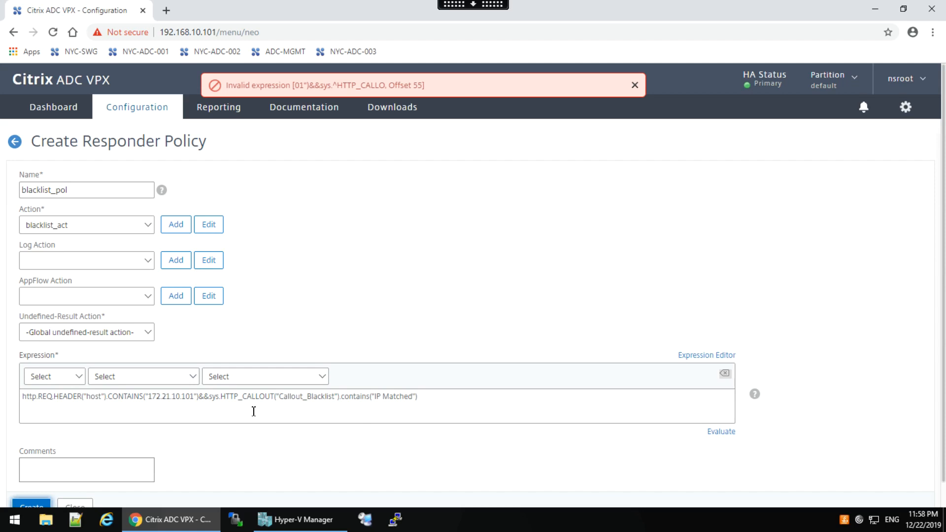
Step: Remove both quotation marks around Callout_Blacklist in the expression and create the responder policy
{"action": "left_click", "coordinate": [338, 395]}
{"action": "key", "text": "BackSpace"}
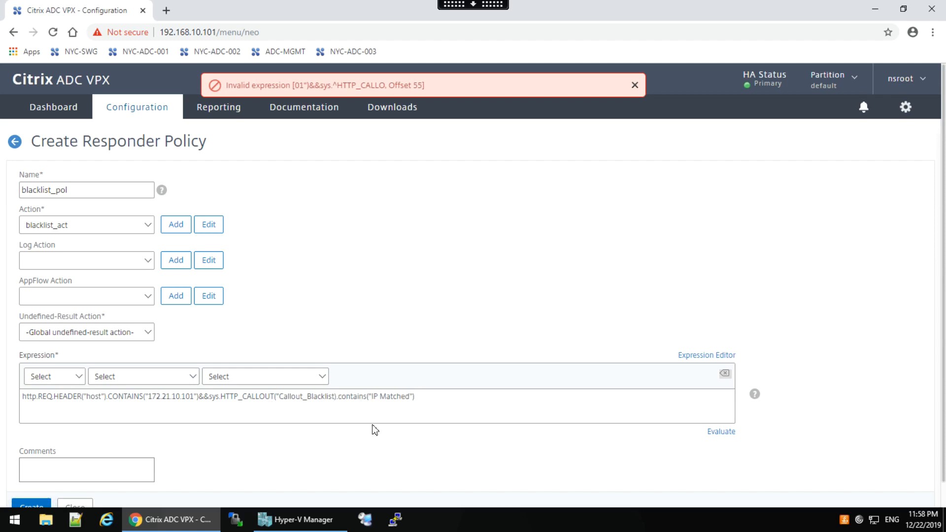
{"action": "key", "text": "Left"}
{"action": "key", "text": "Left"}
{"action": "key", "text": "Left"}
{"action": "key", "text": "Left"}
{"action": "key", "text": "Left"}
{"action": "key", "text": "Left"}
{"action": "key", "text": "Left"}
{"action": "key", "text": "Left"}
{"action": "key", "text": "Left"}
{"action": "key", "text": "Left"}
{"action": "key", "text": "Left"}
{"action": "key", "text": "Left"}
{"action": "key", "text": "BackSpace"}
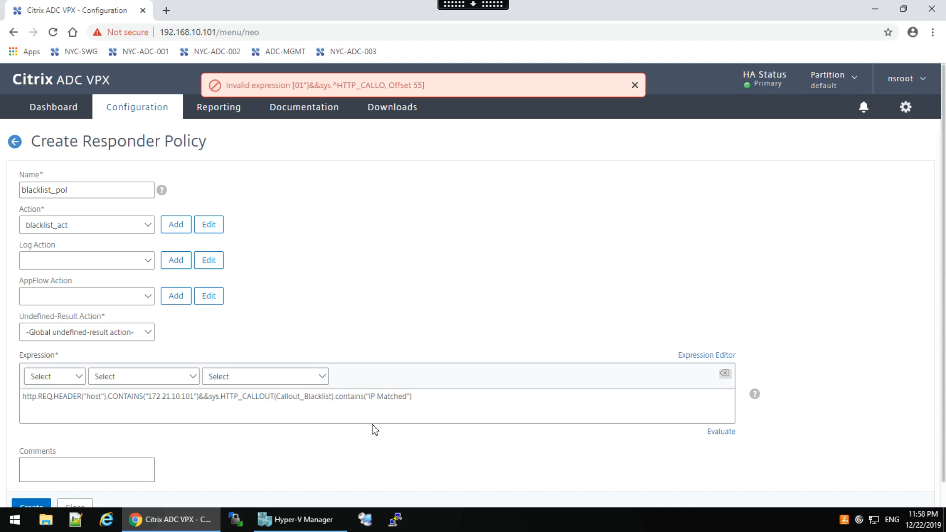
{"action": "left_click", "coordinate": [35, 504]}
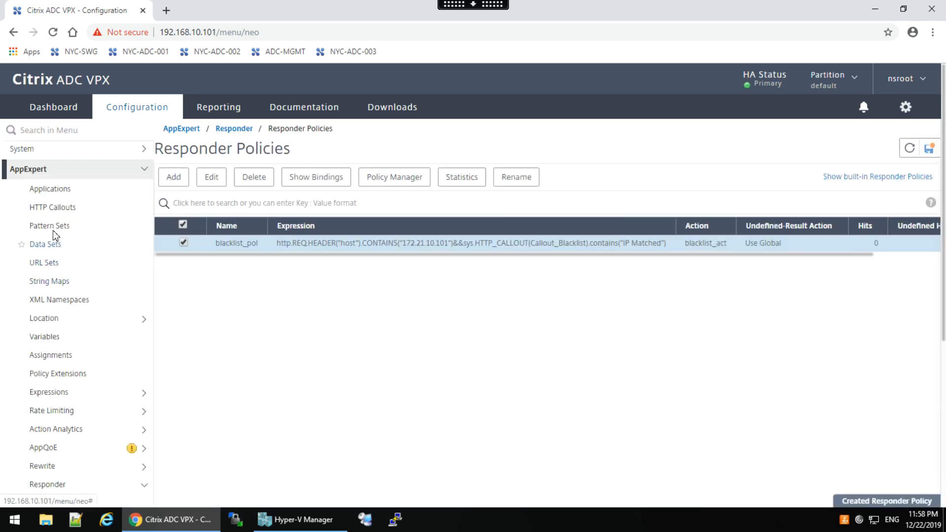
Step: Check the HTTP callouts list and open the Policy Manager with the blacklist_pol responder policy selected
{"action": "left_click", "coordinate": [51, 208]}
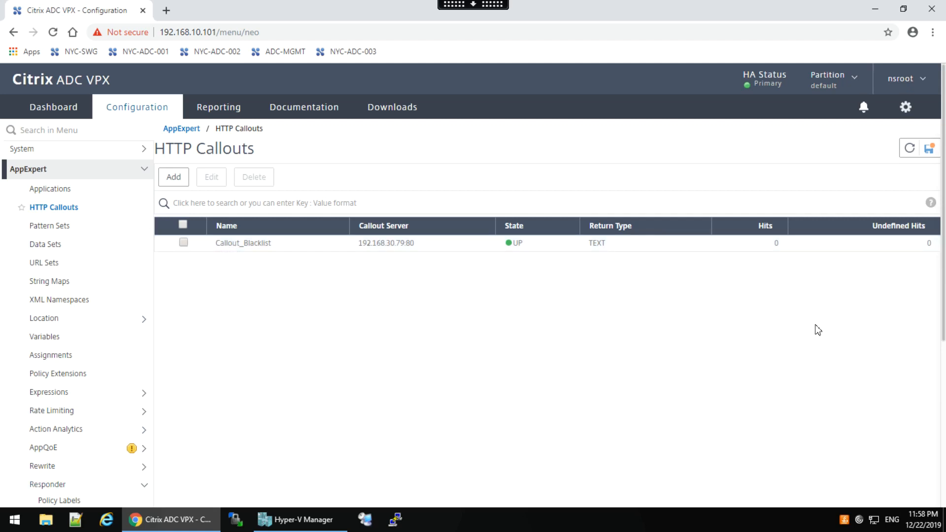
{"action": "left_click_drag", "start_coordinate": [945, 330], "coordinate": [945, 359]}
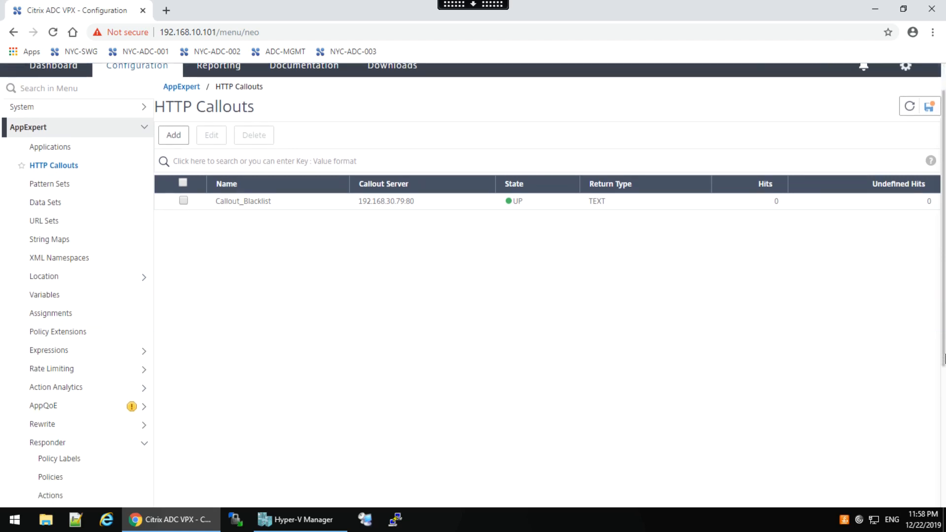
{"action": "left_click", "coordinate": [53, 479]}
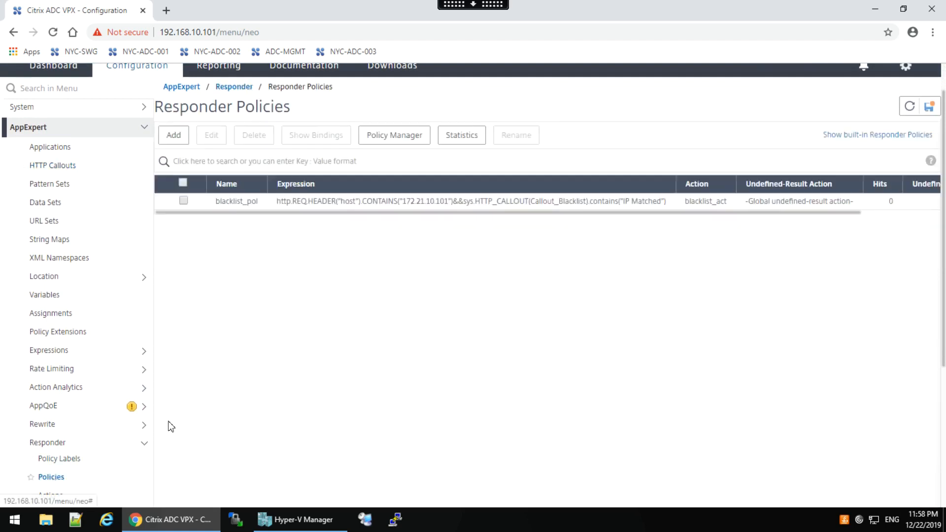
{"action": "left_click", "coordinate": [183, 201]}
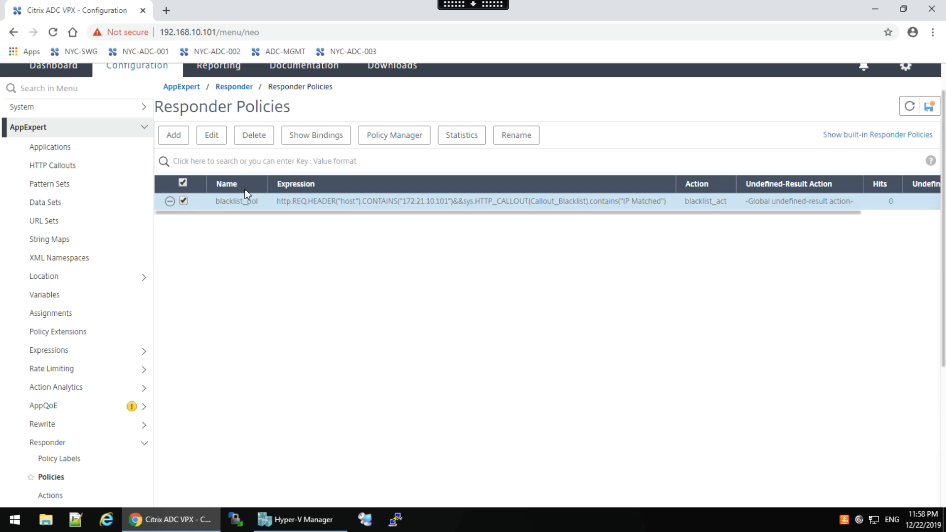
{"action": "left_click", "coordinate": [396, 138]}
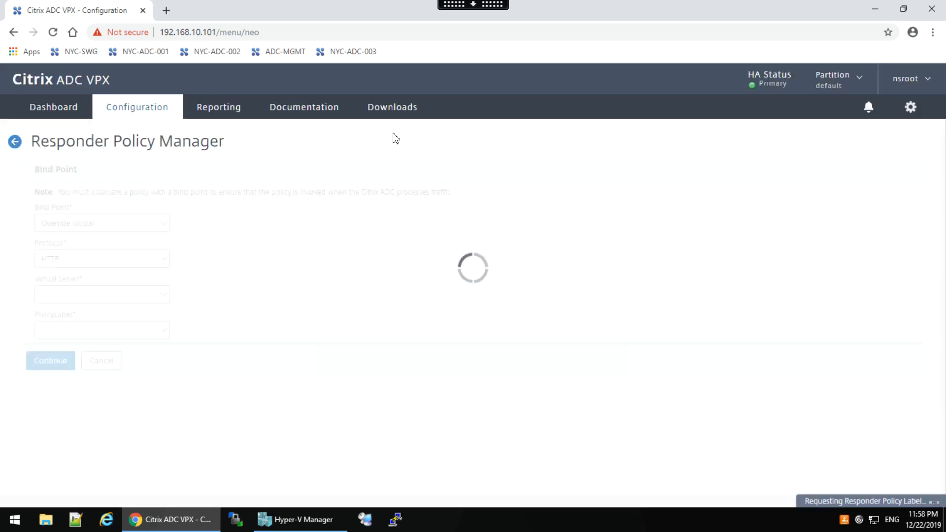
Step: Set the bind point to Load Balancing Virtual Server, accept HTTP and lb_vsrv_rbg, and continue to the policy binding
{"action": "left_click", "coordinate": [138, 228]}
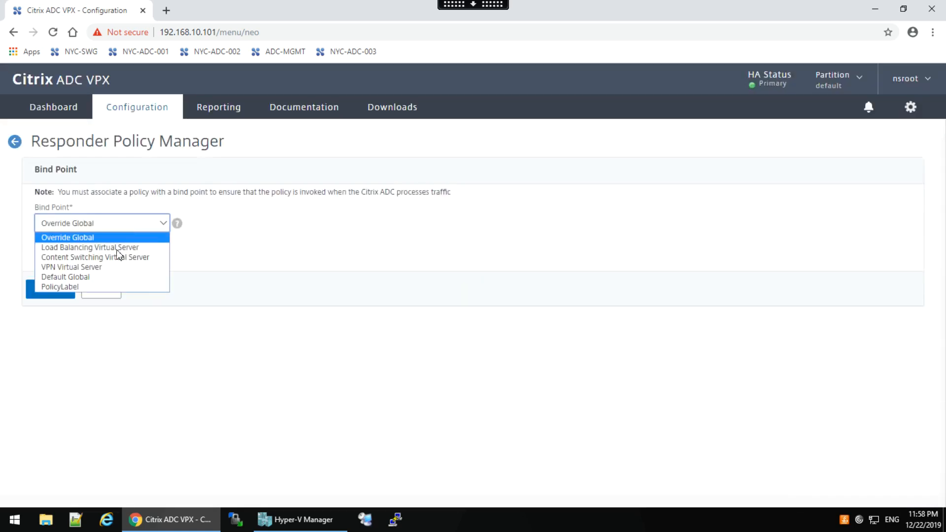
{"action": "key", "text": "Up"}
{"action": "key", "text": "Return"}
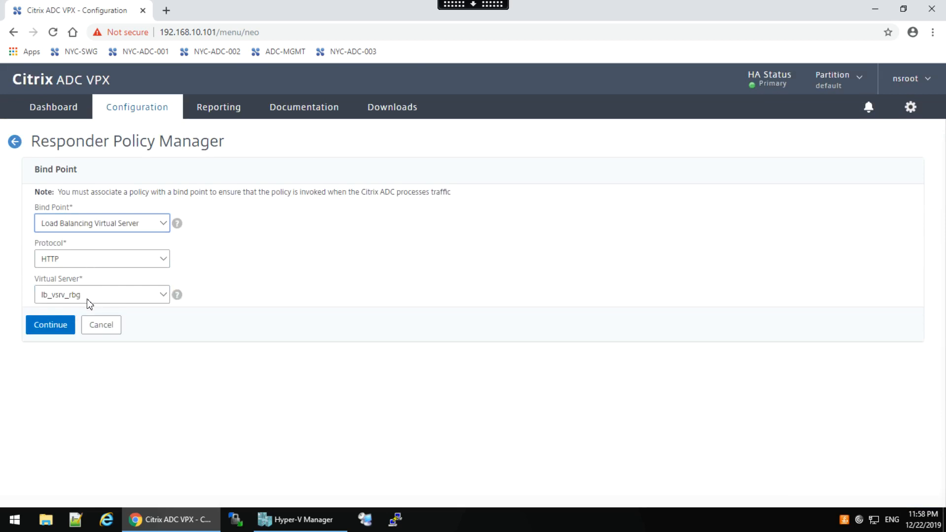
{"action": "left_click", "coordinate": [47, 327]}
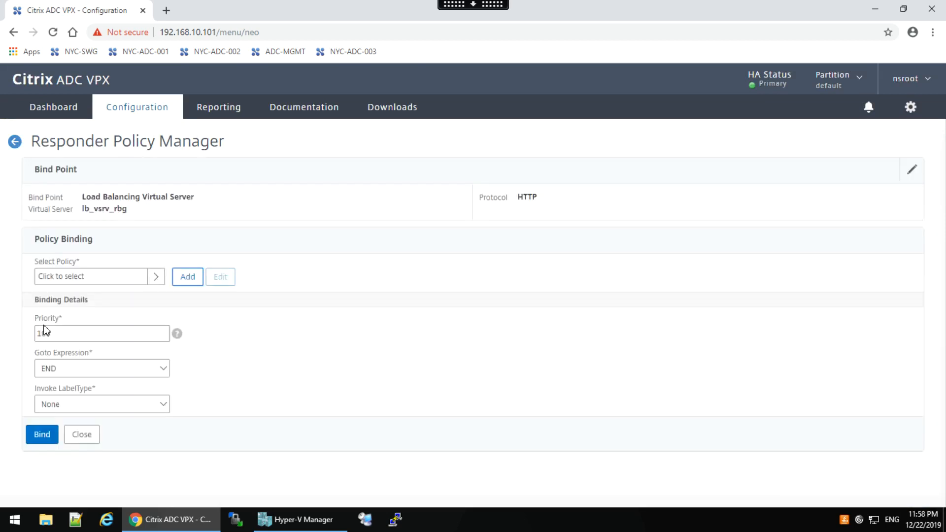
Step: Bind the blacklist_pol responder policy to lb_vsrv_rbg with priority 100 and Goto Expression END, and finish the Policy Manager
{"action": "left_click", "coordinate": [155, 277]}
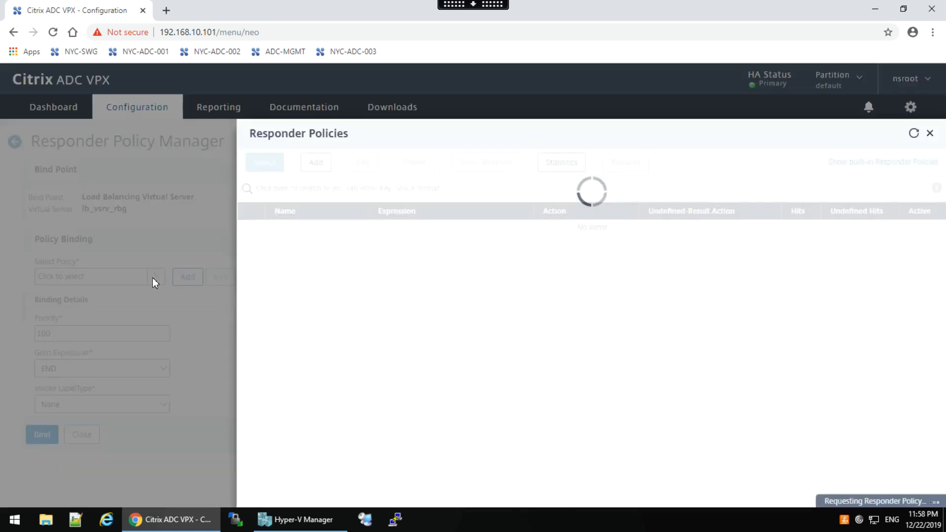
{"action": "left_click", "coordinate": [264, 227]}
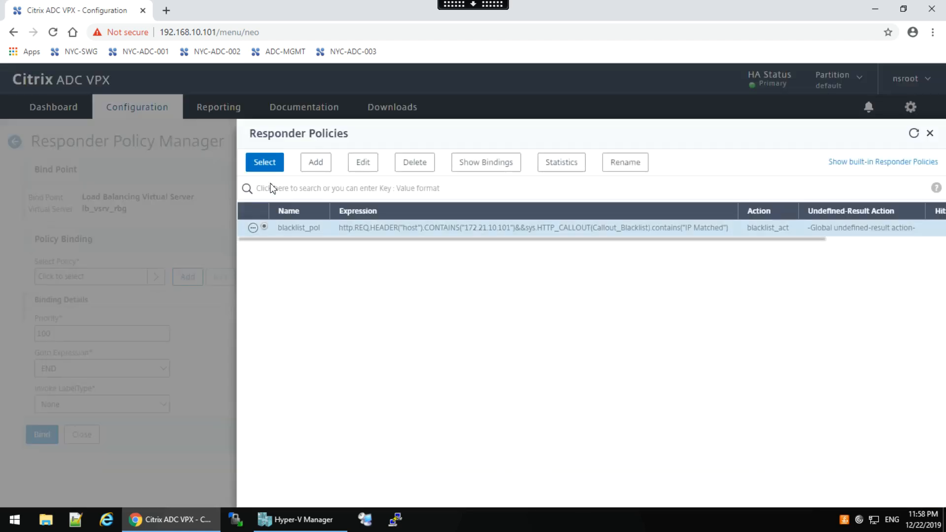
{"action": "left_click", "coordinate": [265, 163]}
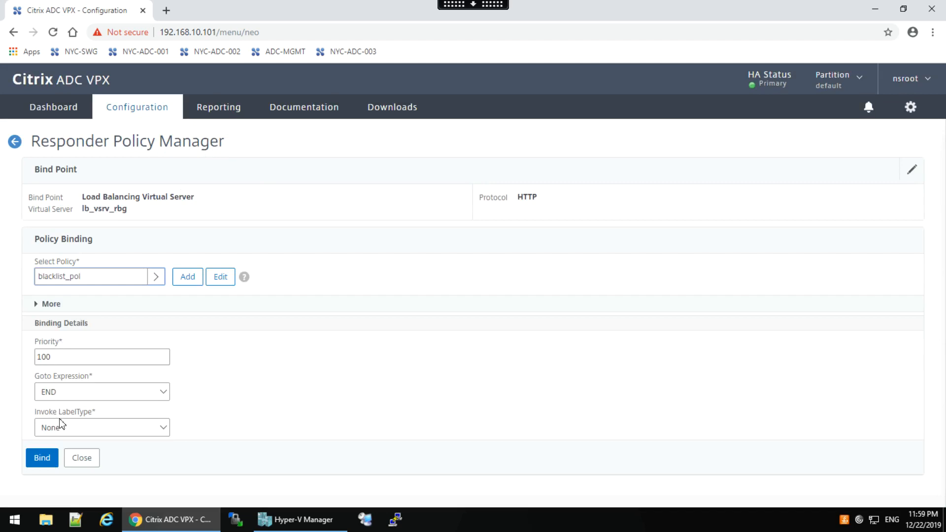
{"action": "left_click", "coordinate": [41, 457]}
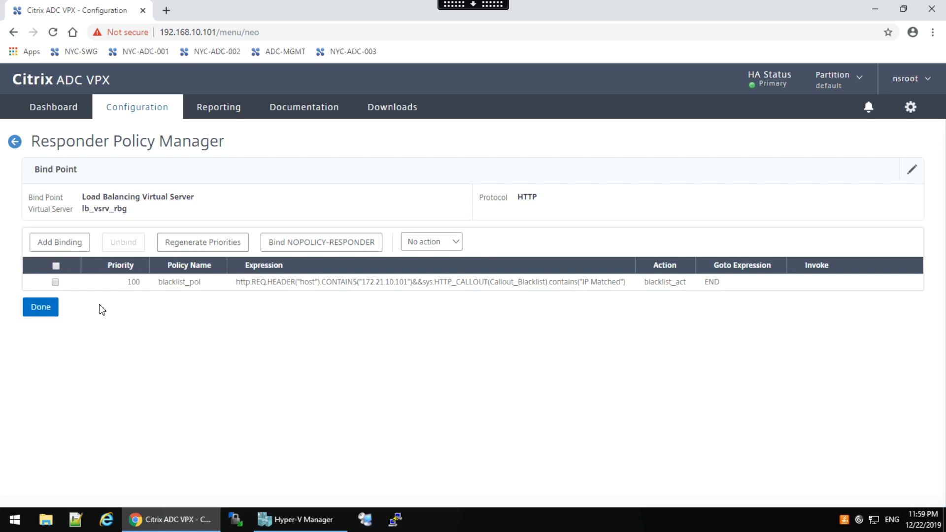
{"action": "left_click", "coordinate": [47, 311]}
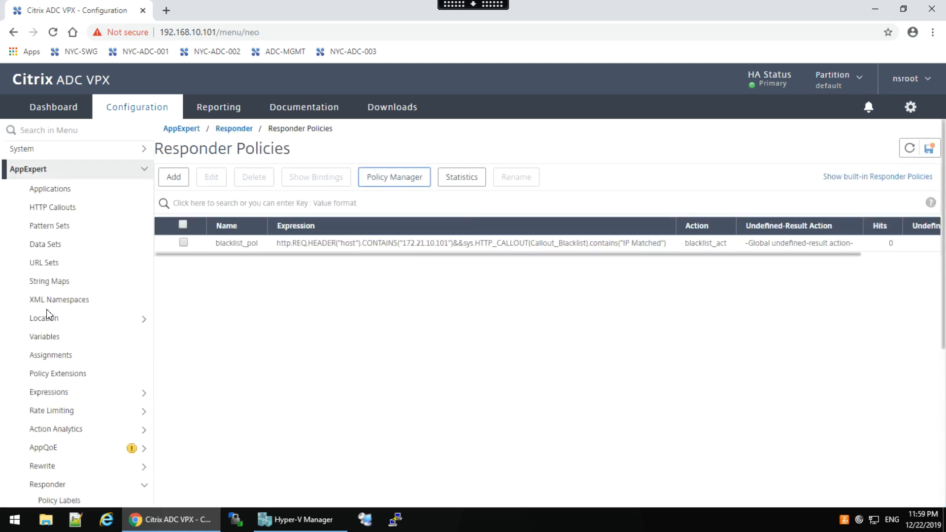
{"action": "left_click", "coordinate": [166, 10]}
{"action": "type", "text": "http:"}
{"action": "type", "text": "//172.2"}
{"action": "type", "text": "1.10.101"}
{"action": "key", "text": "Return"}
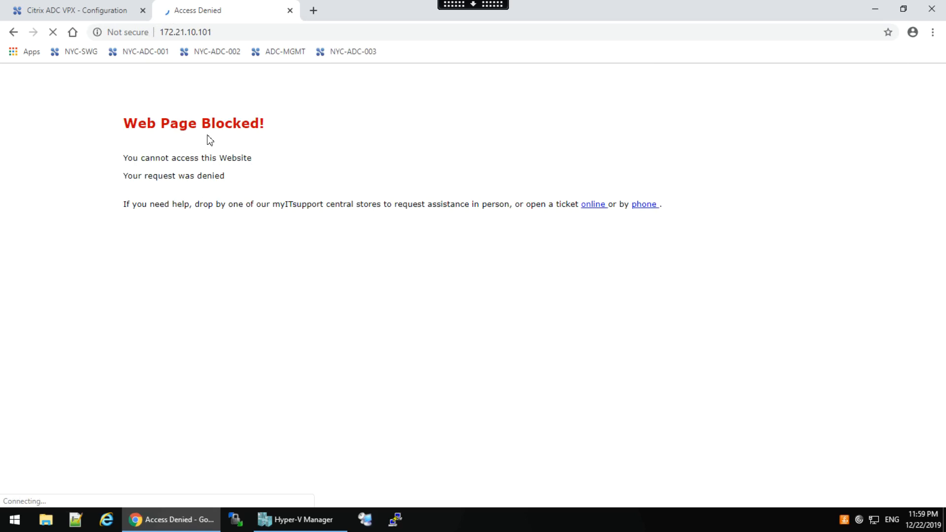
Step: Back in the ADC configuration, open the Policy Manager bindings of load balancing virtual server lb_vsrv_rbg for HTTP
{"action": "left_click", "coordinate": [68, 13]}
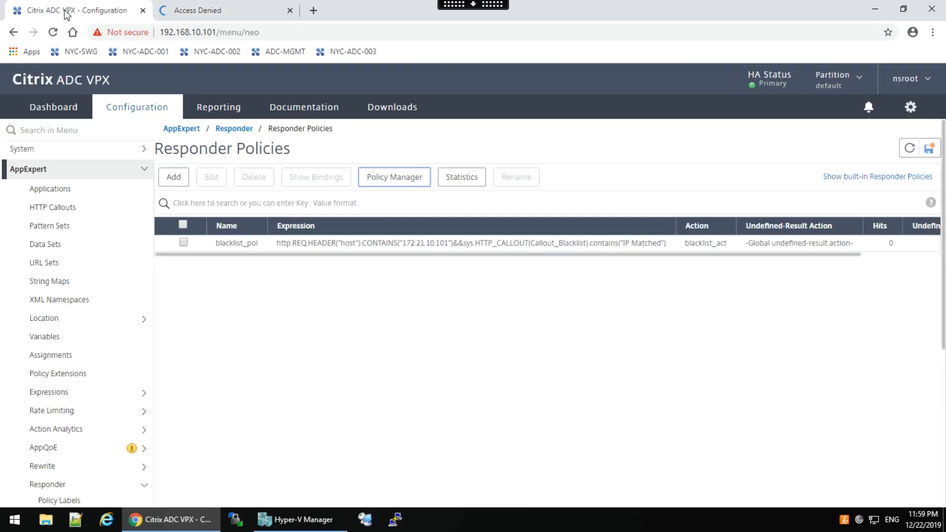
{"action": "left_click", "coordinate": [183, 242]}
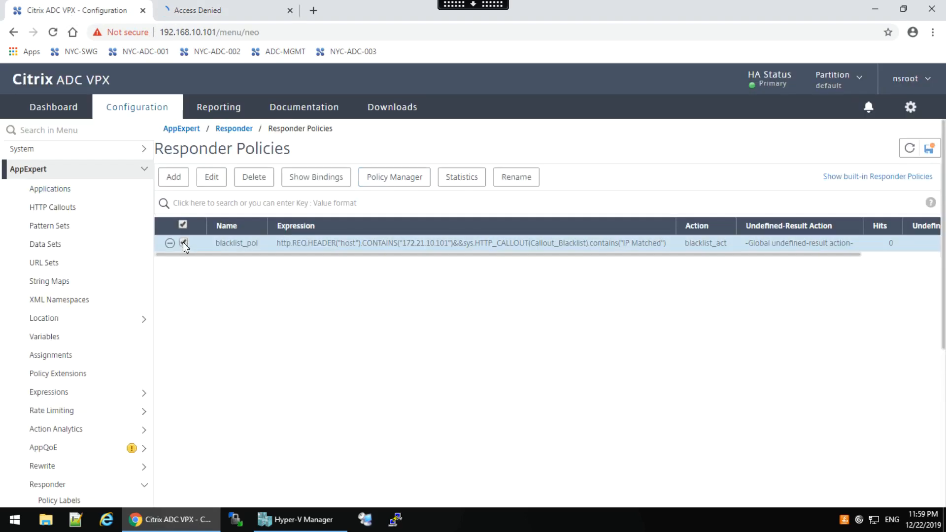
{"action": "left_click", "coordinate": [405, 176]}
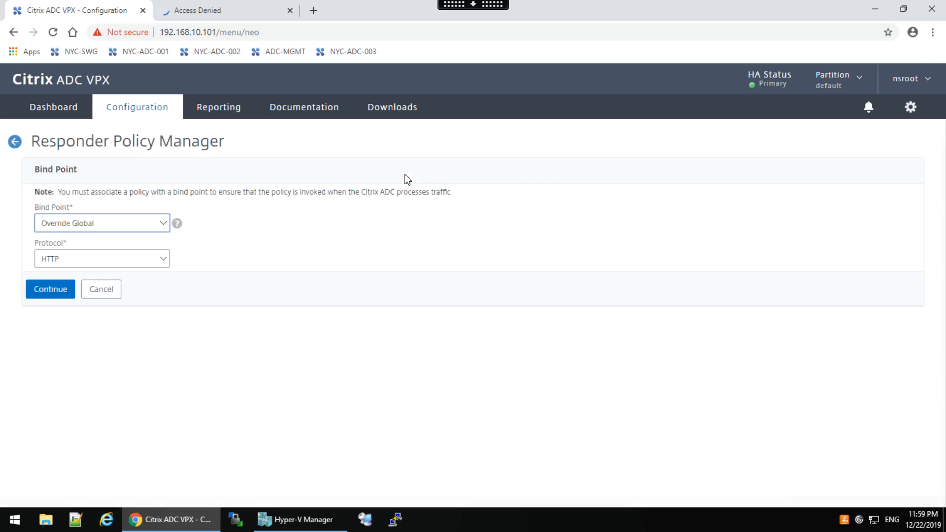
{"action": "left_click", "coordinate": [163, 225]}
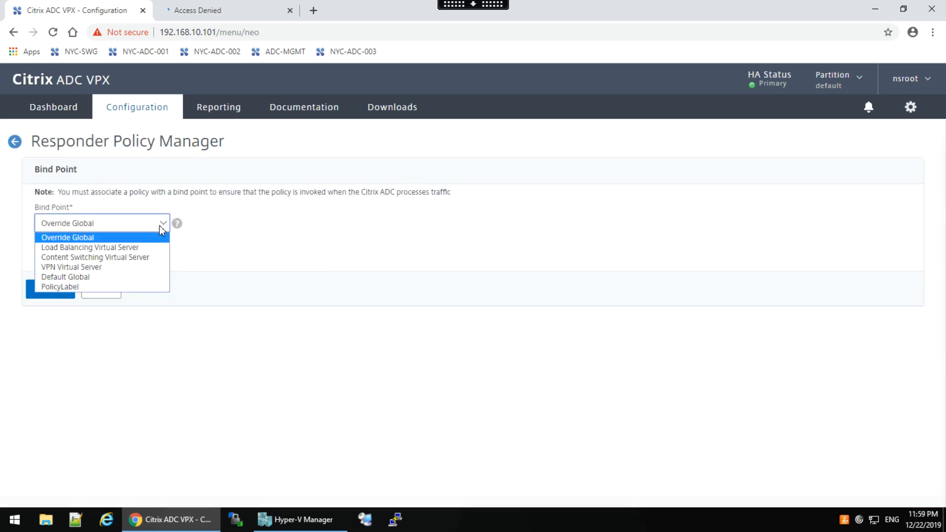
{"action": "left_click", "coordinate": [88, 251]}
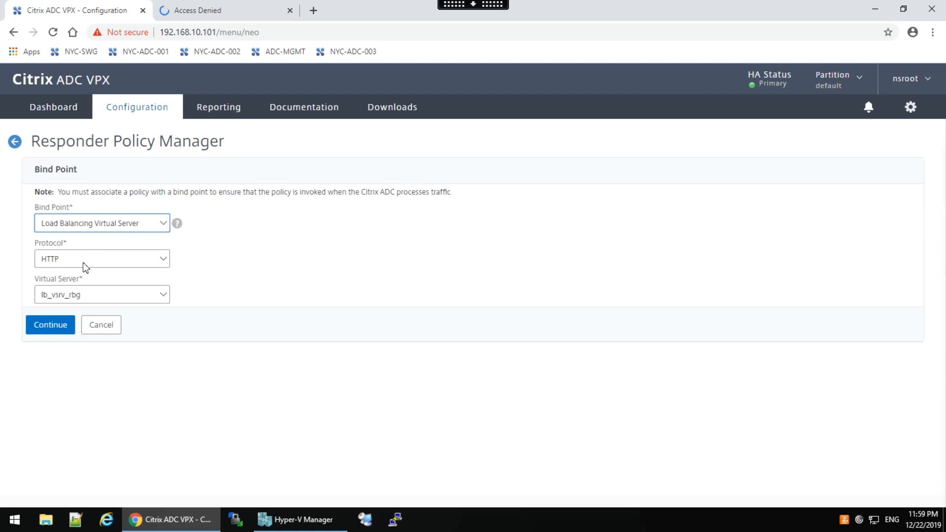
{"action": "left_click", "coordinate": [49, 323]}
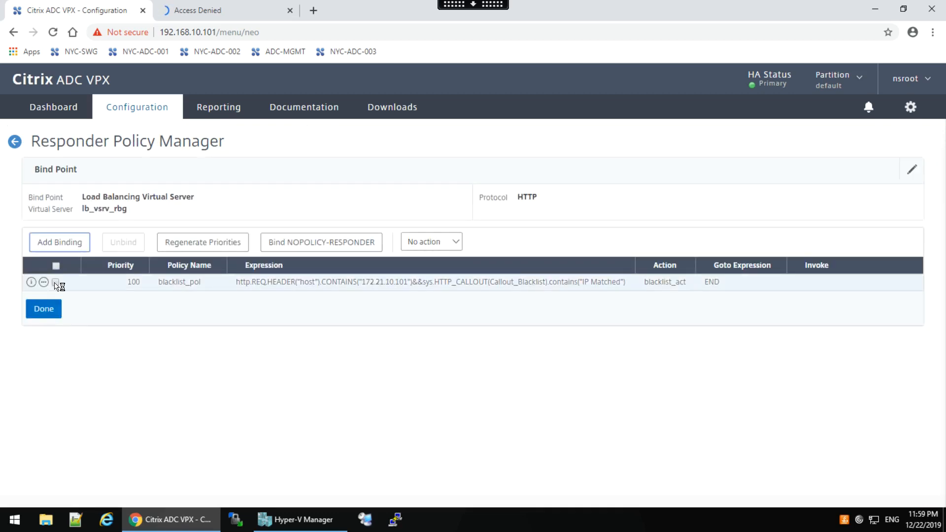
Step: Unbind blacklist_pol from lb_vsrv_rbg, confirm the removal, and finish the Policy Manager
{"action": "left_click", "coordinate": [56, 282]}
{"action": "left_click", "coordinate": [122, 242]}
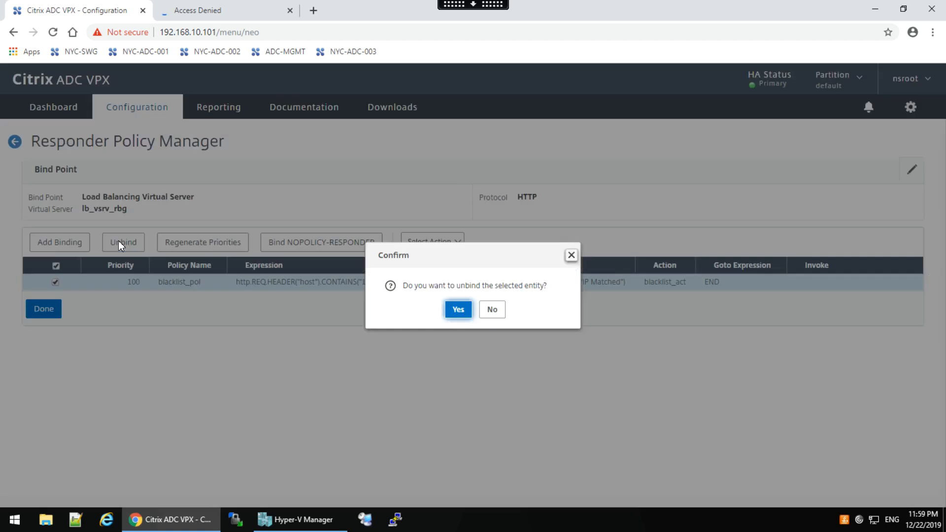
{"action": "left_click", "coordinate": [458, 309]}
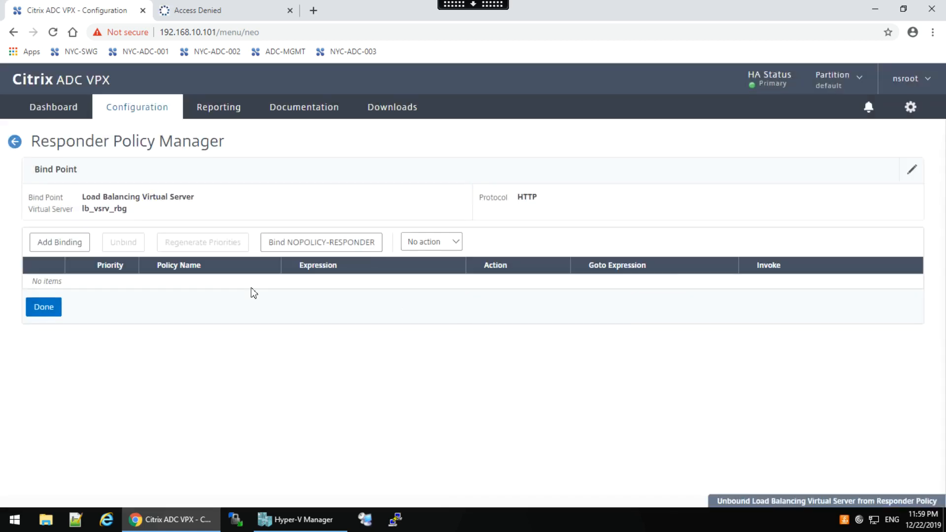
{"action": "left_click", "coordinate": [46, 313]}
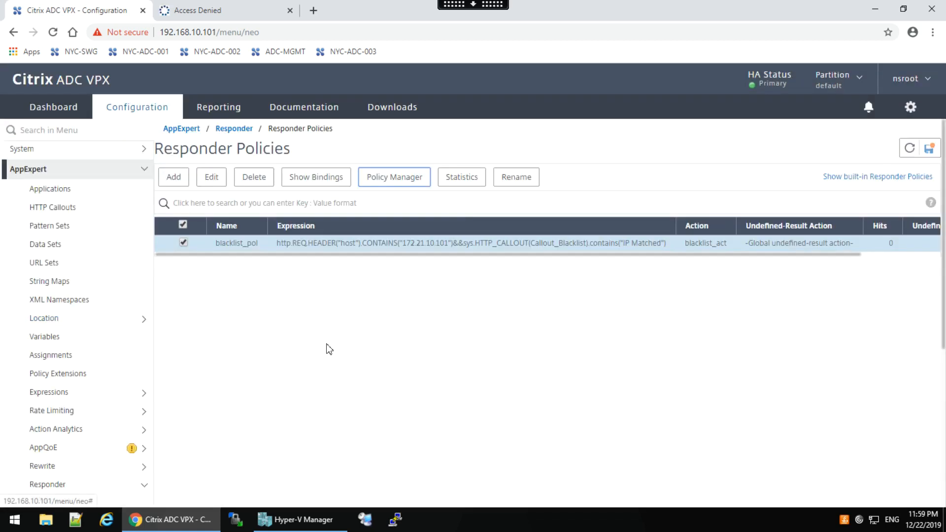
Step: Refresh the responder policies list, check the hits and active state of blacklist_pol, and recheck the 172.21.10.101 site
{"action": "left_click", "coordinate": [910, 149]}
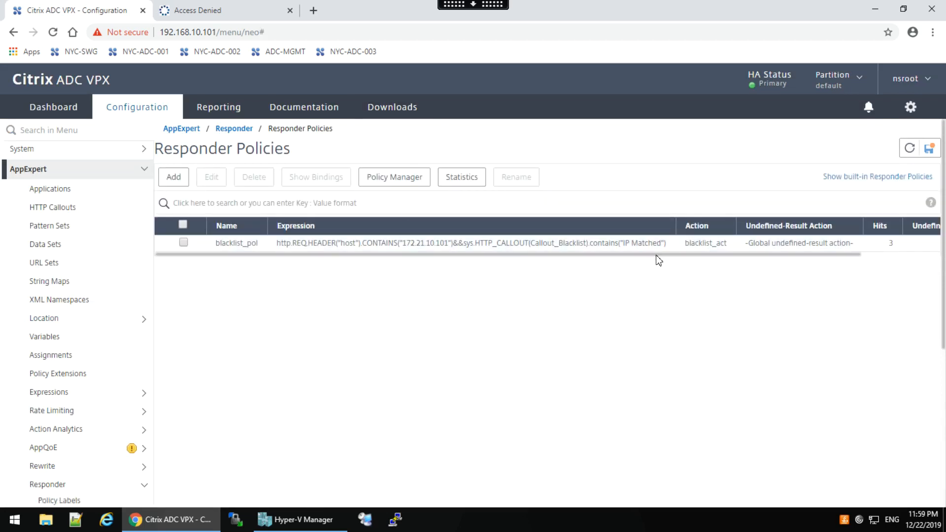
{"action": "left_click_drag", "start_coordinate": [801, 253], "coordinate": [881, 254]}
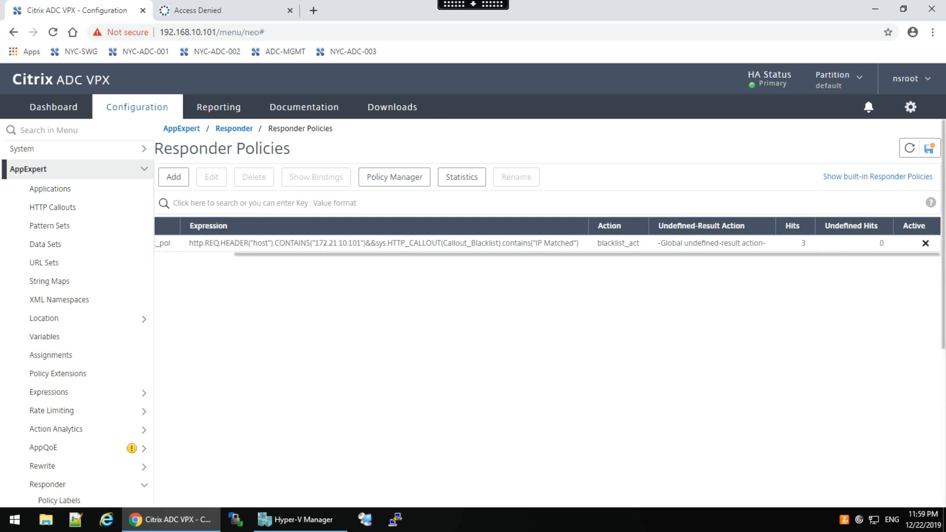
{"action": "left_click", "coordinate": [910, 149]}
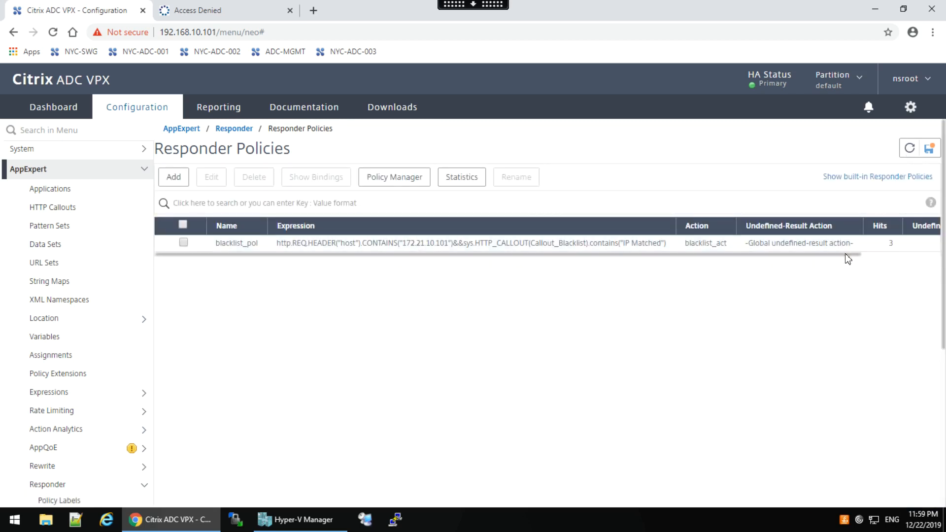
{"action": "left_click_drag", "start_coordinate": [838, 254], "coordinate": [917, 254]}
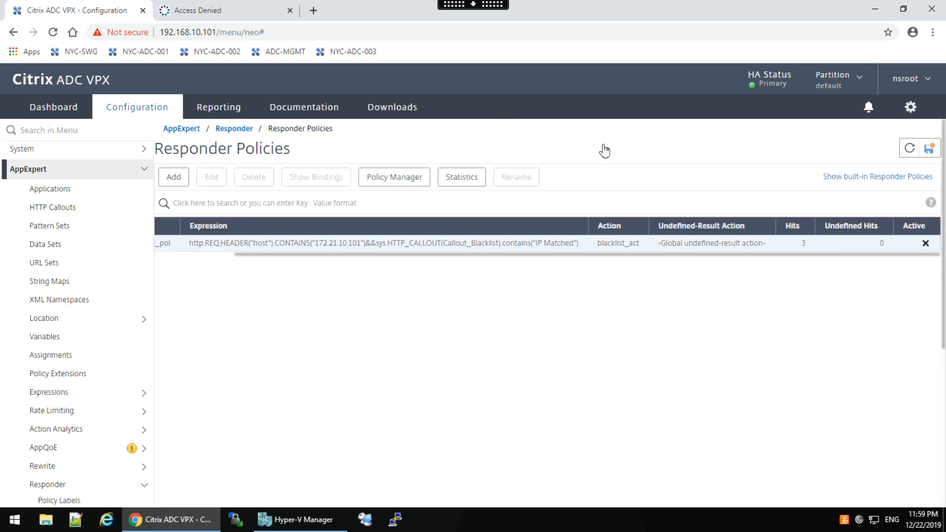
{"action": "left_click", "coordinate": [205, 11]}
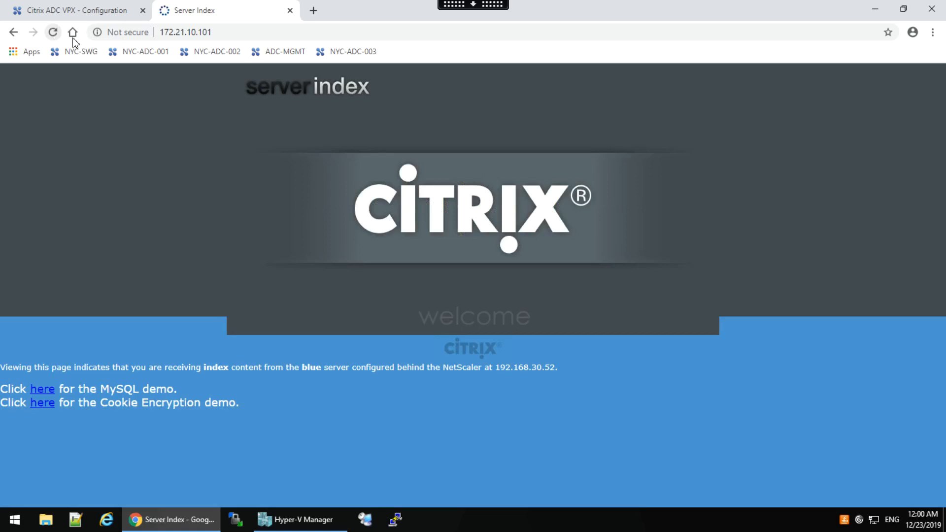
Step: Return to the ADC configuration and set the Policy Manager bind point to Load Balancing Virtual Server lb_vsrv_rbg with HTTP
{"action": "left_click", "coordinate": [71, 12]}
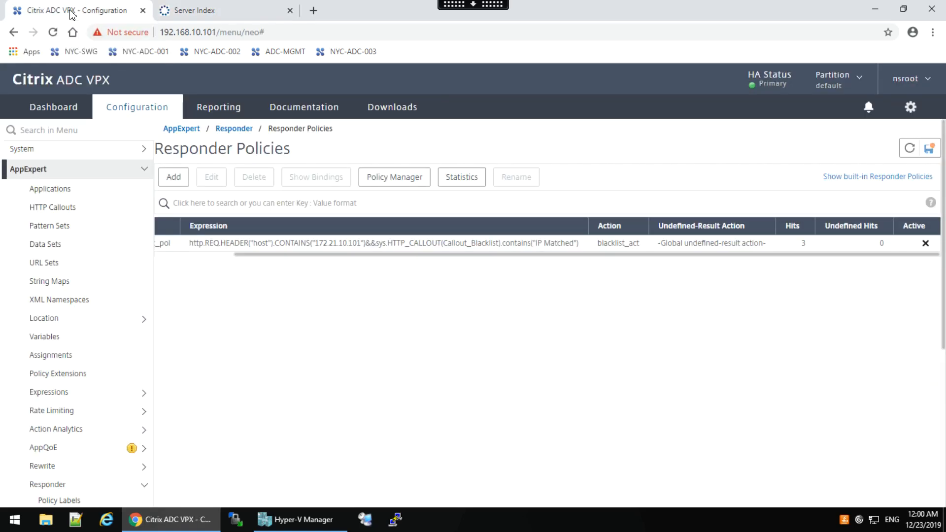
{"action": "left_click", "coordinate": [191, 256]}
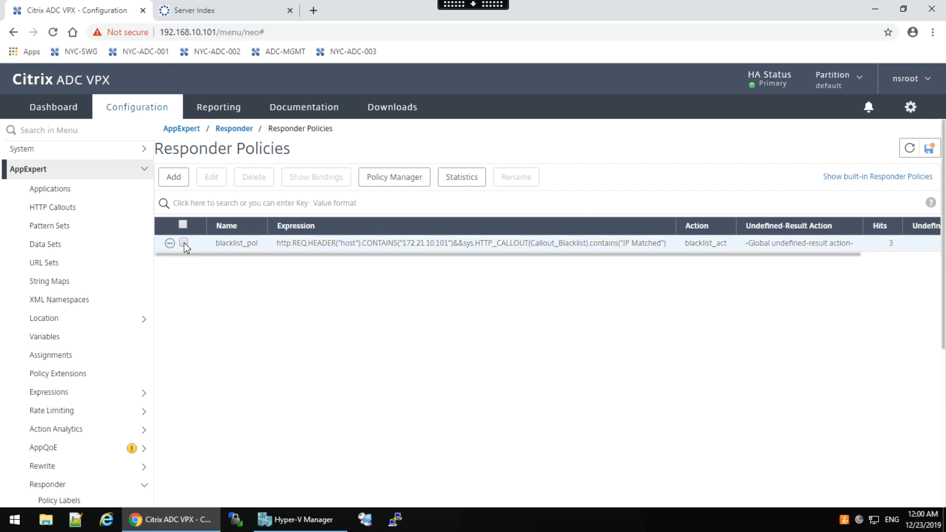
{"action": "left_click", "coordinate": [184, 242]}
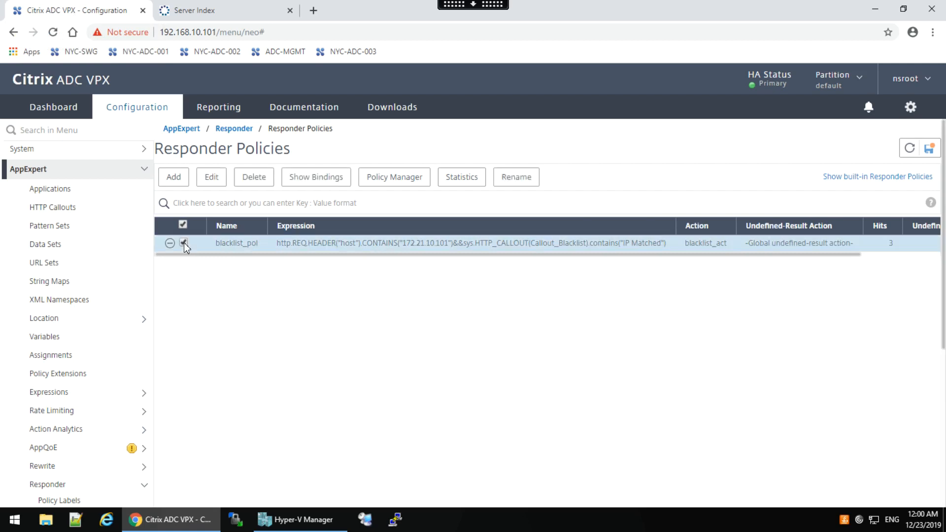
{"action": "left_click", "coordinate": [407, 183]}
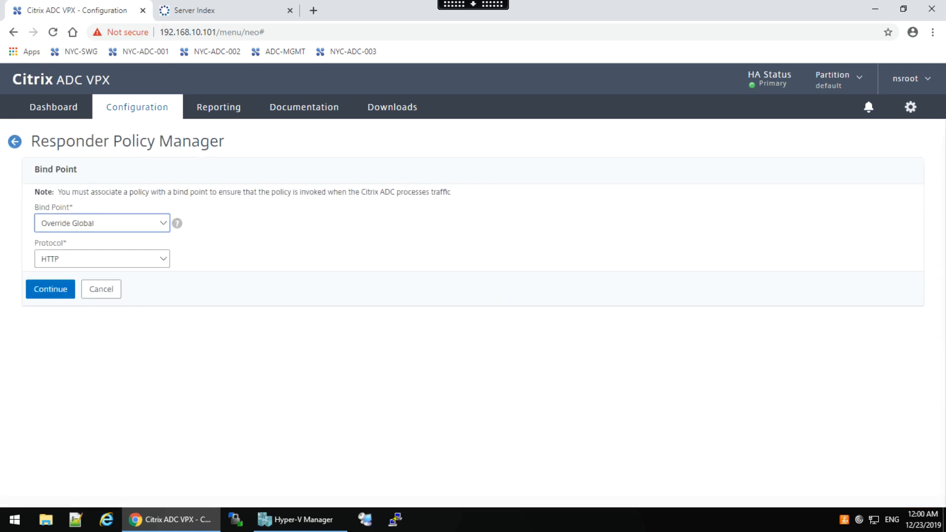
{"action": "left_click", "coordinate": [159, 226]}
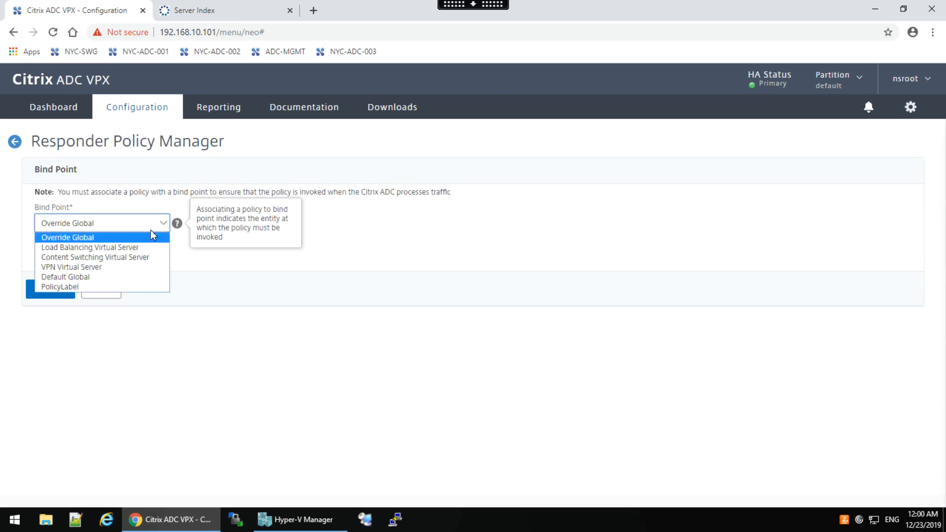
{"action": "left_click", "coordinate": [125, 249]}
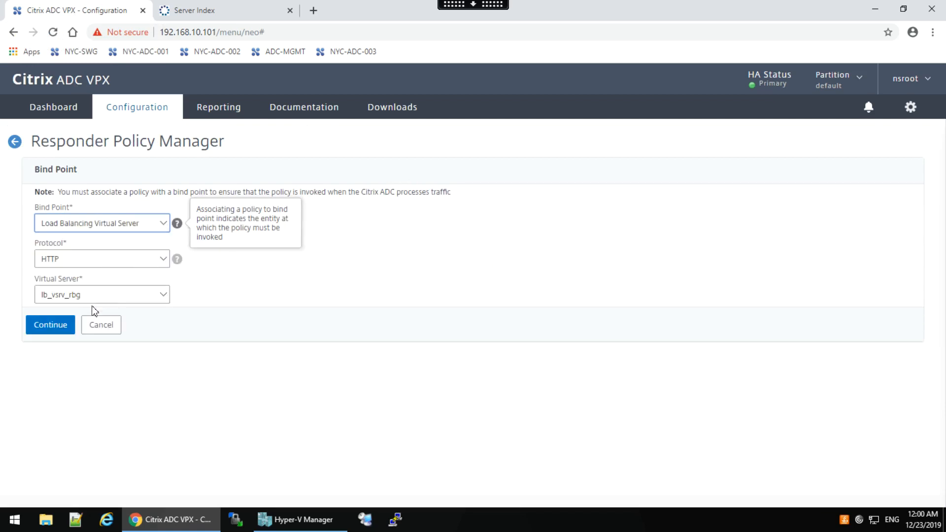
{"action": "left_click", "coordinate": [50, 325]}
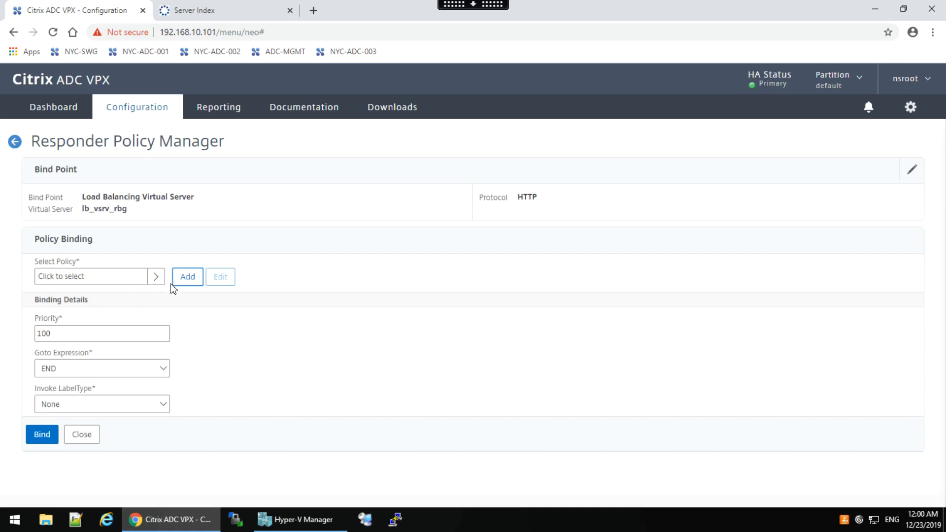
Step: Rebind blacklist_pol to the virtual server with priority 100, Goto Expression END and no invoke label, and finish the Policy Manager
{"action": "left_click", "coordinate": [159, 275]}
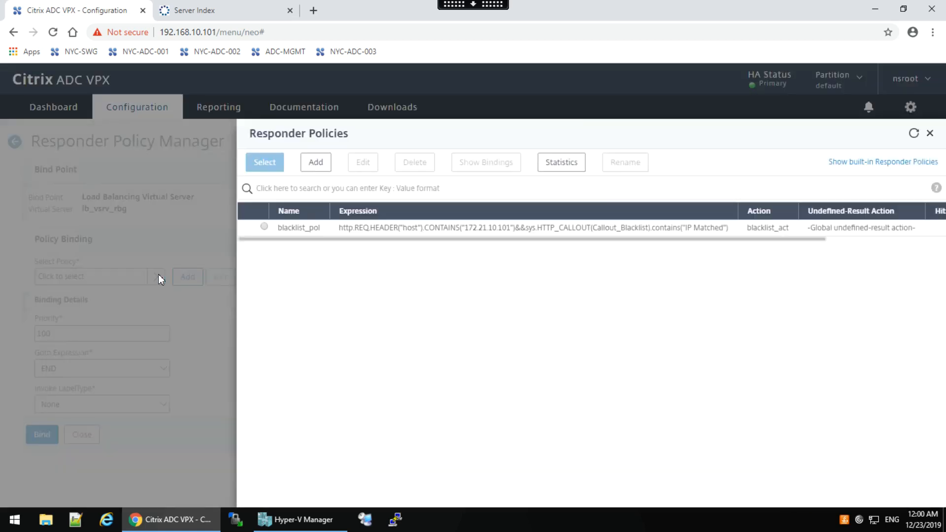
{"action": "left_click", "coordinate": [265, 227]}
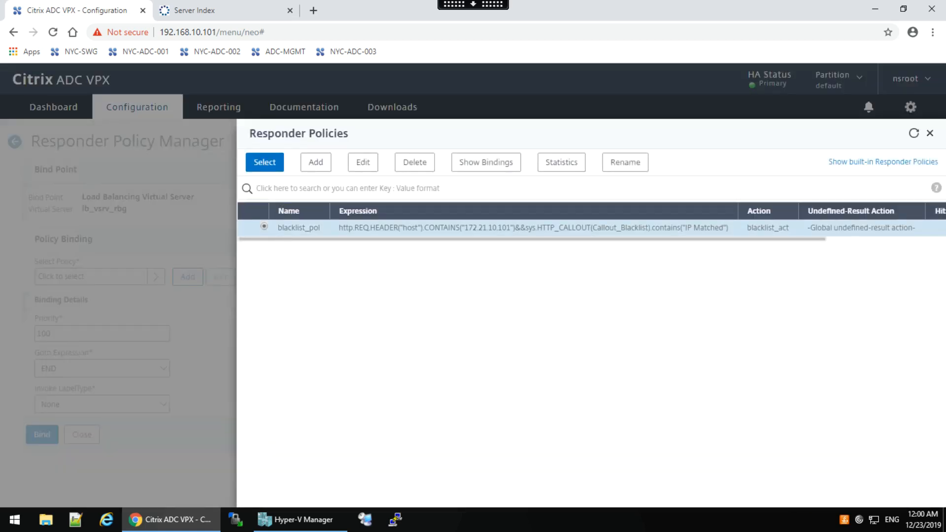
{"action": "left_click", "coordinate": [262, 162]}
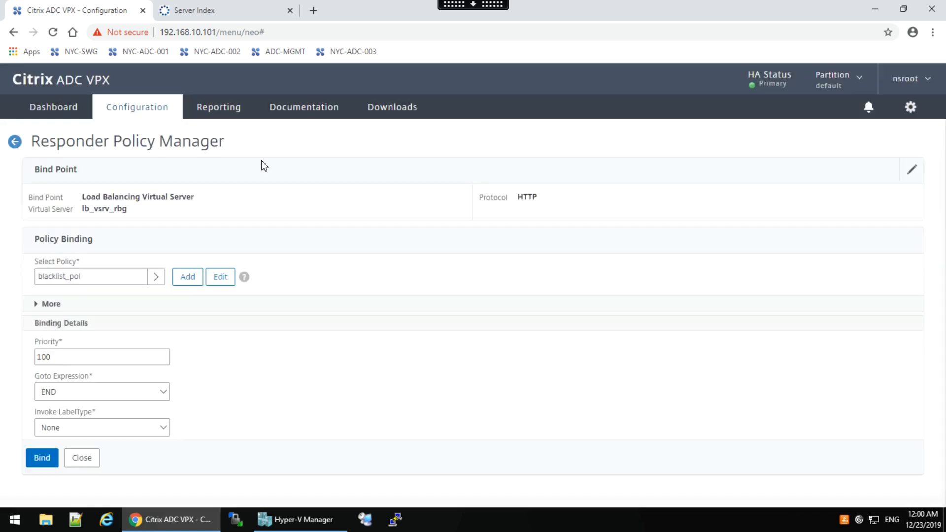
{"action": "left_click", "coordinate": [43, 459]}
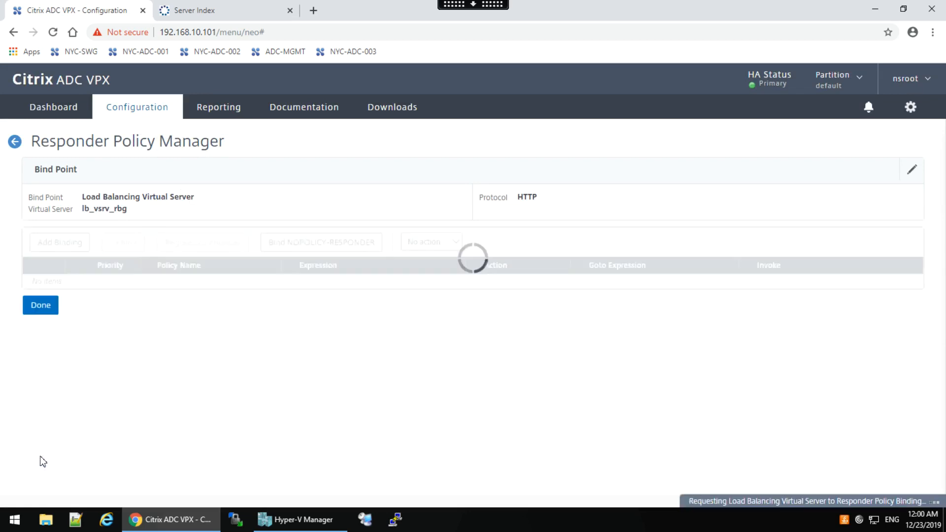
{"action": "left_click", "coordinate": [45, 315]}
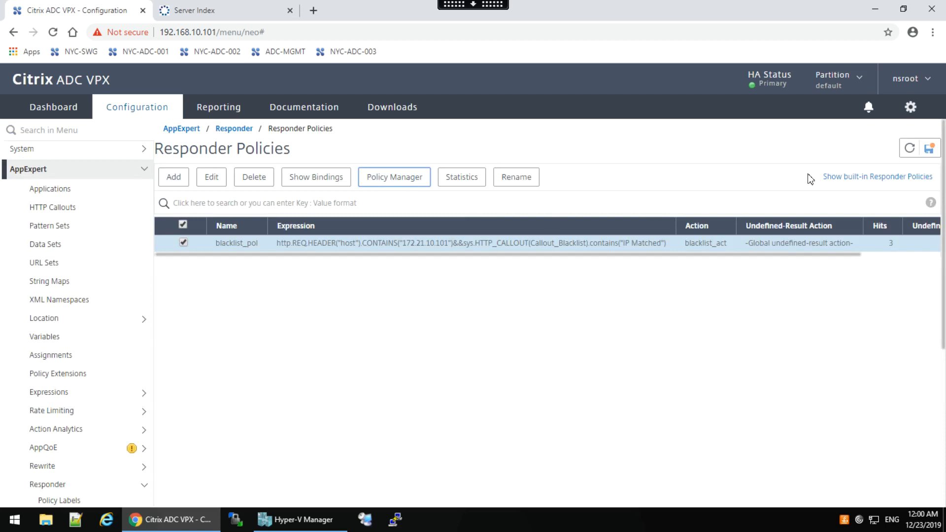
Step: Refresh the responder policies list, check whether blacklist_pol is active, and switch to the 172.21.10.101 site
{"action": "left_click", "coordinate": [911, 149]}
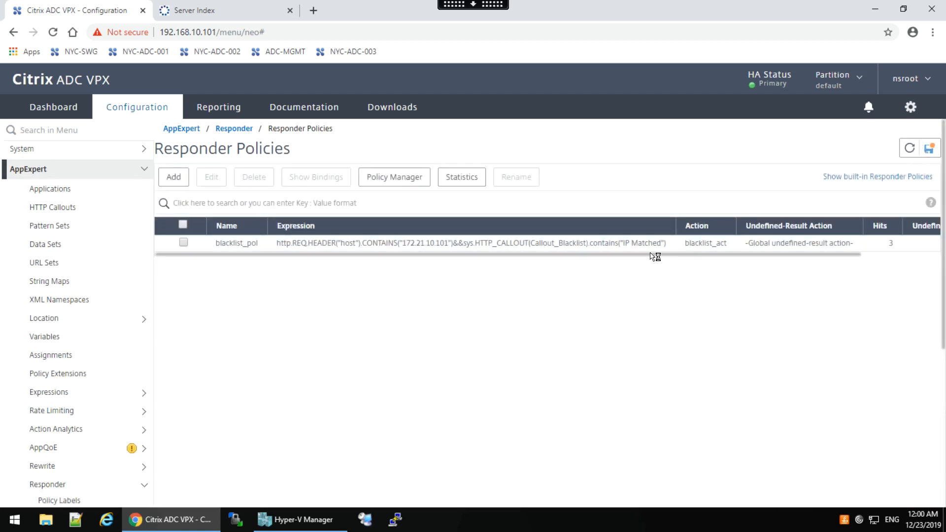
{"action": "scroll", "coordinate": [813, 248], "scroll_direction": "right", "scroll_amount": 3}
{"action": "scroll", "coordinate": [621, 277], "scroll_direction": "right", "scroll_amount": 3}
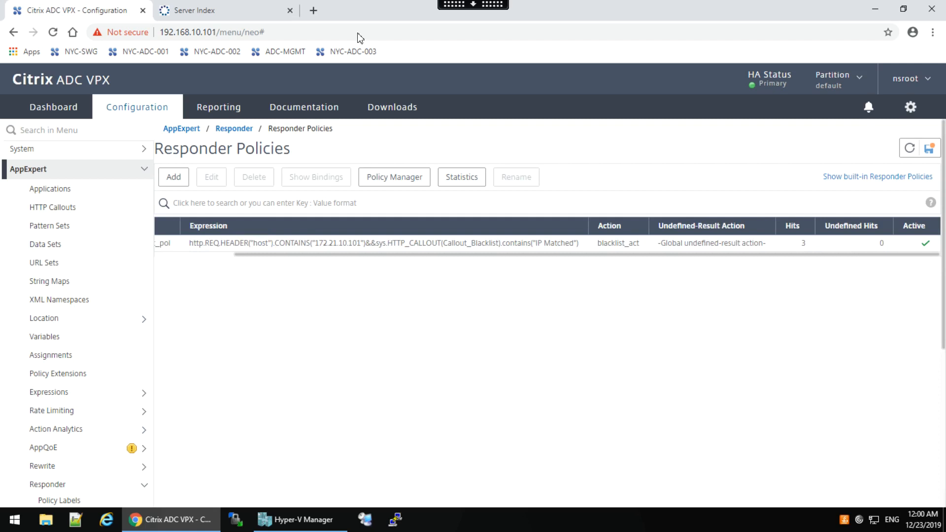
{"action": "left_click", "coordinate": [207, 13]}
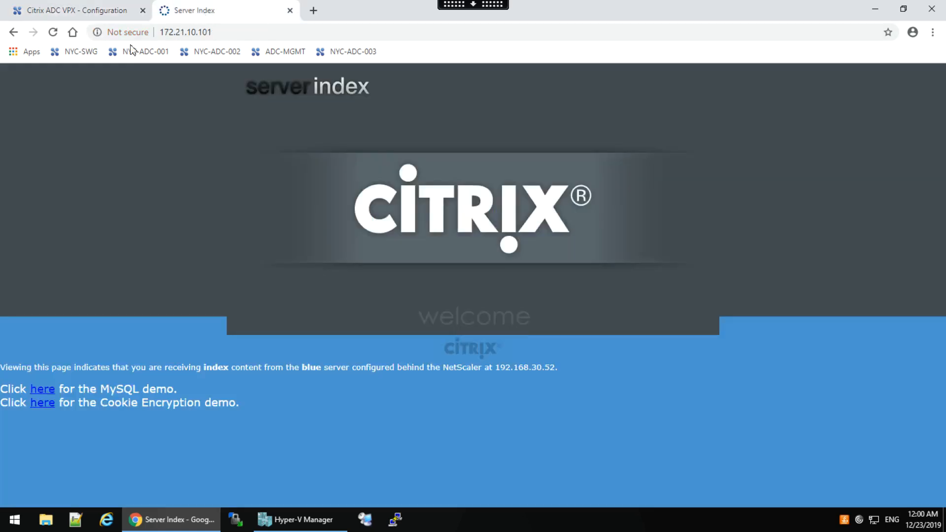
Step: Reload the 172.21.10.101 site to test access with blacklist_pol bound, briefly checking the lab manual before returning to the remote session
{"action": "left_click", "coordinate": [54, 33]}
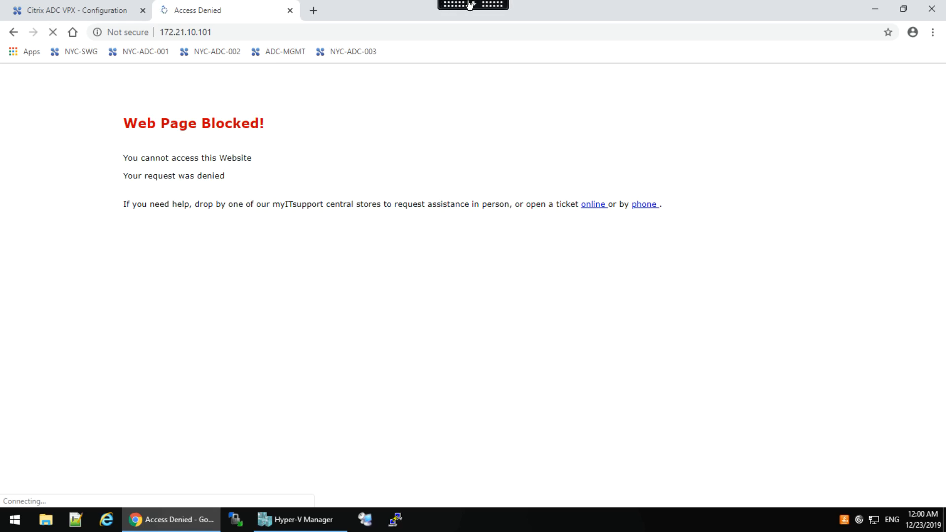
{"action": "mouse_move", "coordinate": [469, 4]}
{"action": "left_click", "coordinate": [318, 14]}
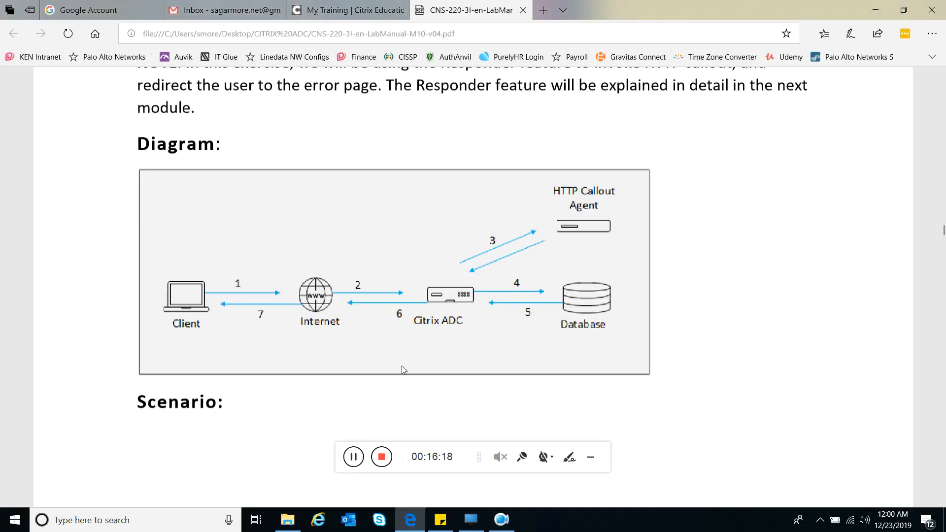
{"action": "left_click", "coordinate": [472, 519]}
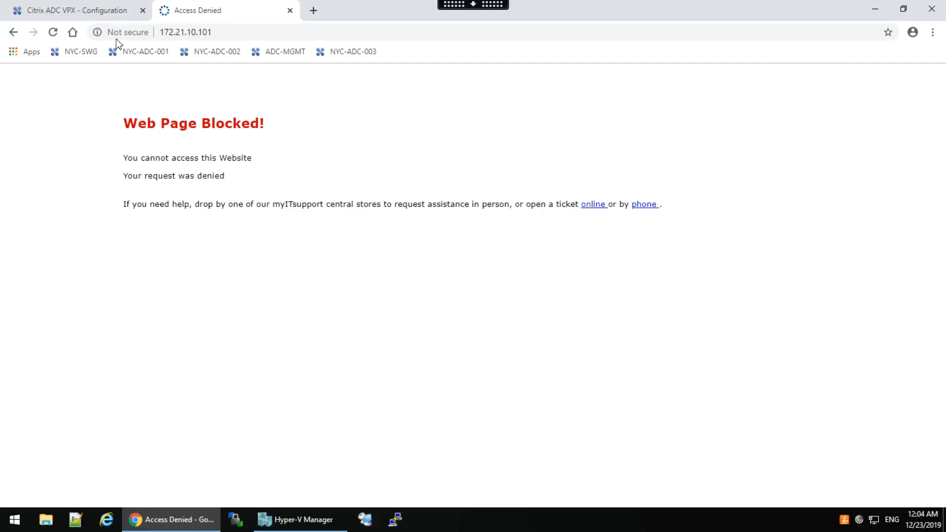
Step: Return to the ADC configuration and open the responder Policy Manager for Load Balancing Virtual Server lb_vsrv_rbg with protocol HTTP
{"action": "left_click", "coordinate": [63, 8]}
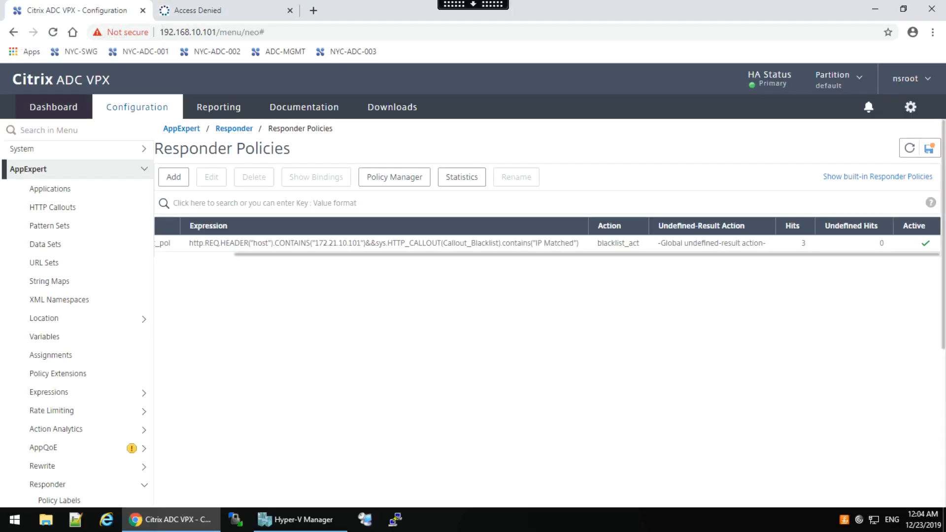
{"action": "left_click", "coordinate": [184, 254]}
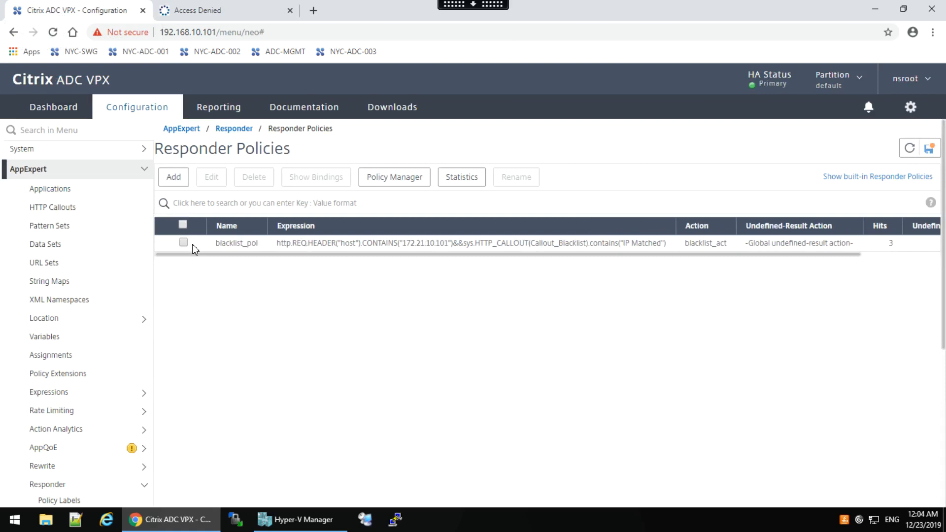
{"action": "left_click", "coordinate": [184, 242]}
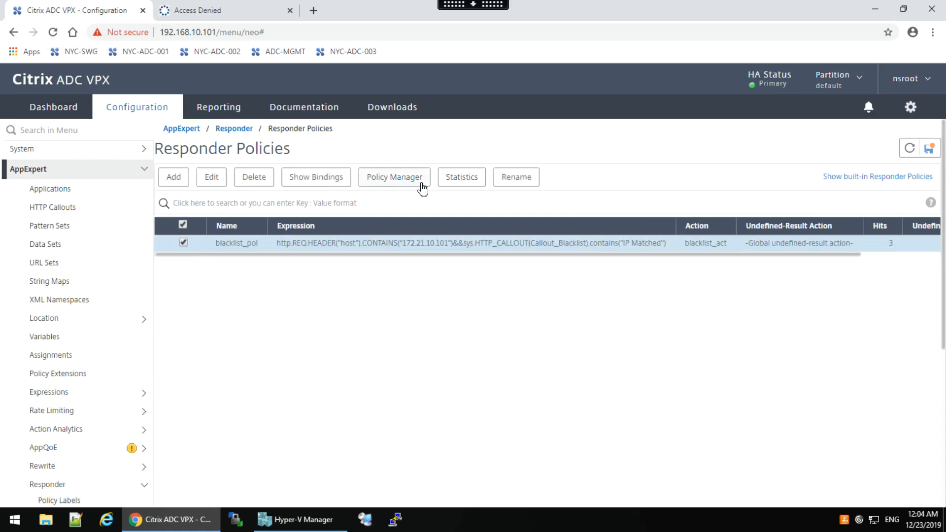
{"action": "left_click", "coordinate": [403, 180]}
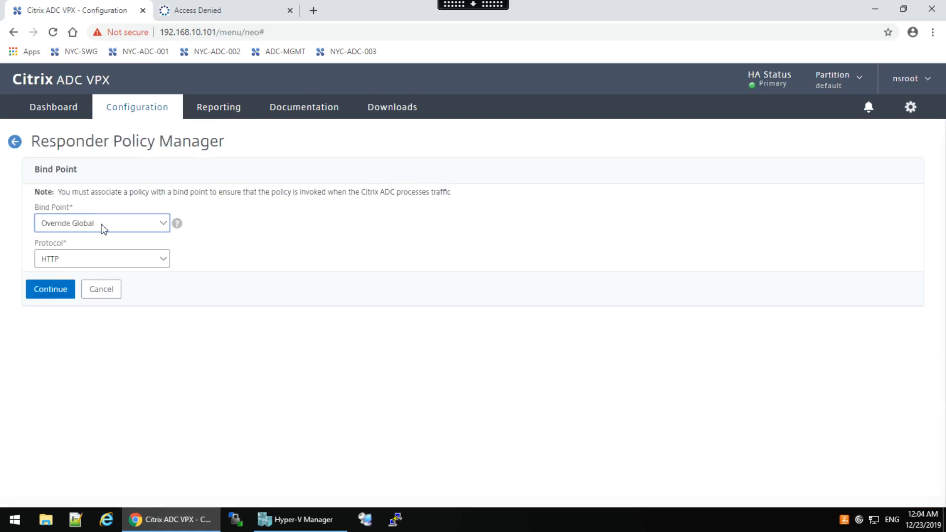
{"action": "left_click", "coordinate": [164, 226]}
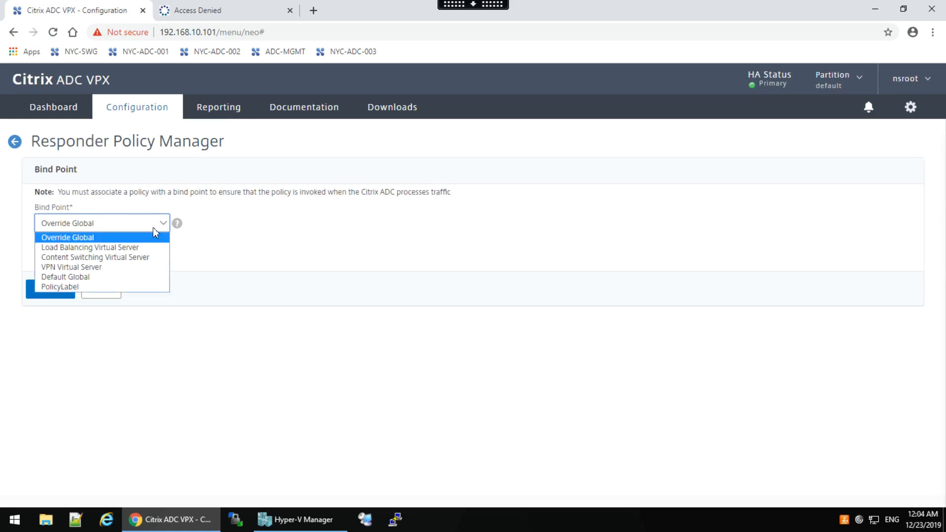
{"action": "left_click", "coordinate": [89, 249]}
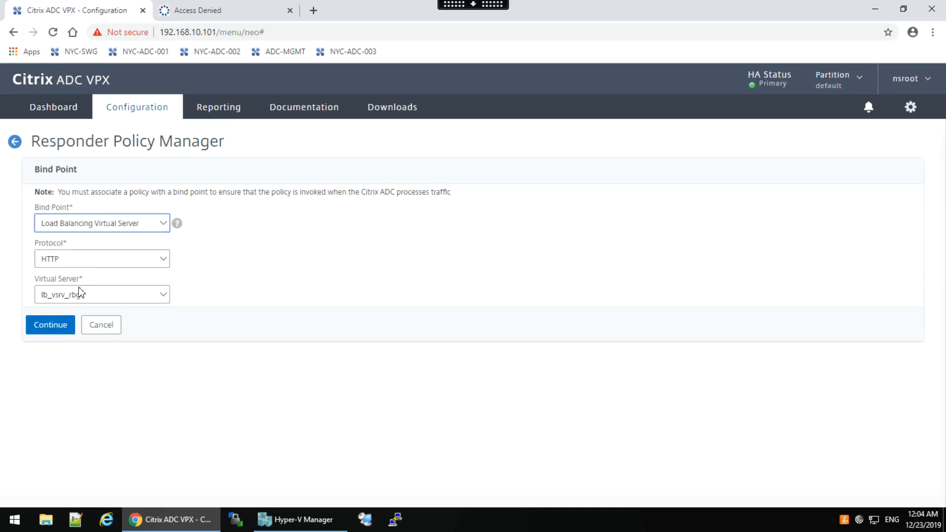
{"action": "left_click", "coordinate": [50, 325]}
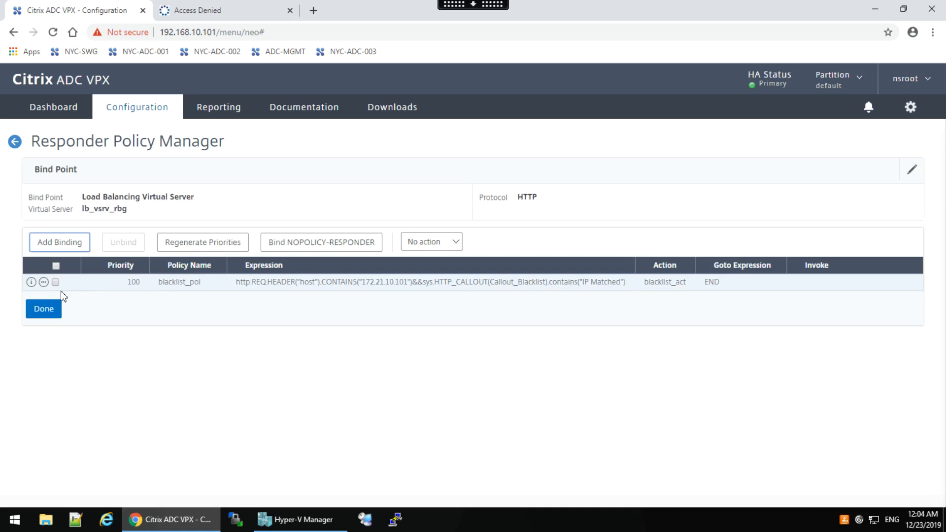
Step: Unbind blacklist_pol from lb_vsrv_rbg, finish the Policy Manager, and refresh the responder policies list
{"action": "left_click", "coordinate": [55, 283]}
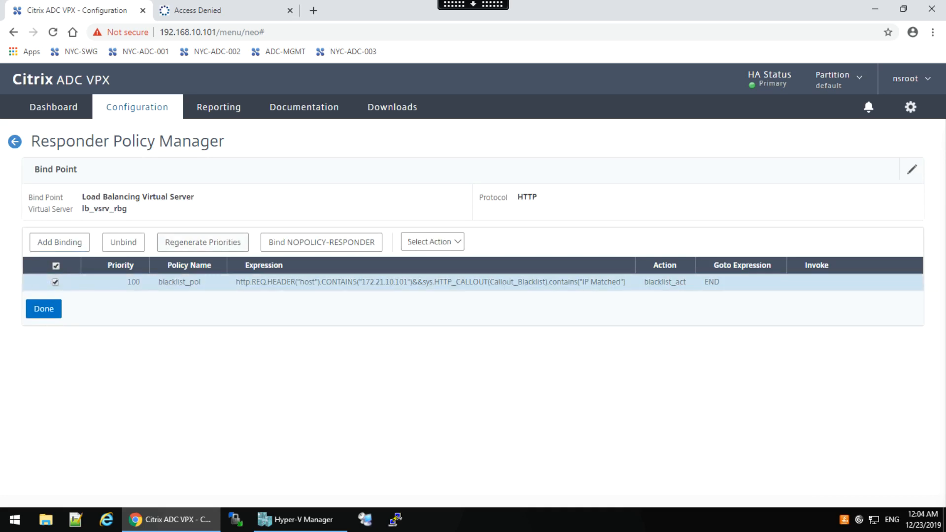
{"action": "left_click", "coordinate": [124, 245]}
{"action": "left_click", "coordinate": [459, 309]}
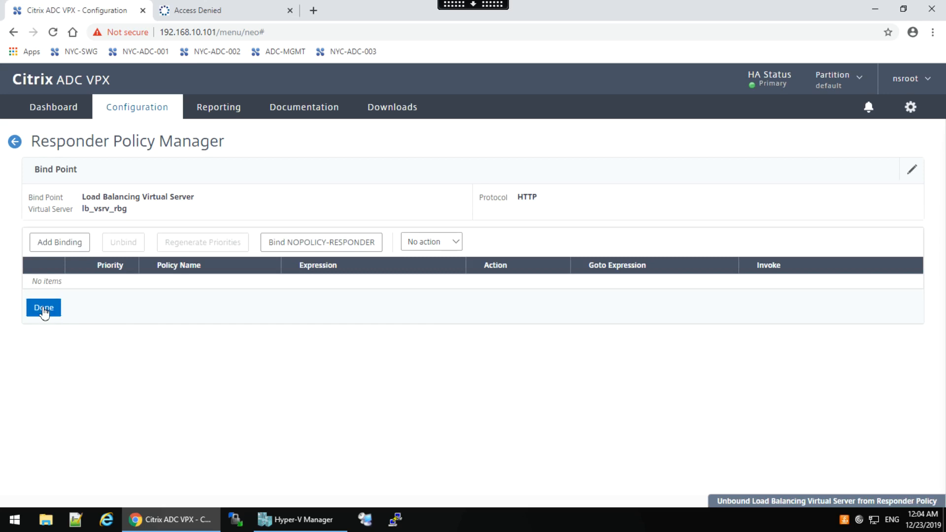
{"action": "left_click", "coordinate": [43, 308]}
{"action": "left_click", "coordinate": [910, 149]}
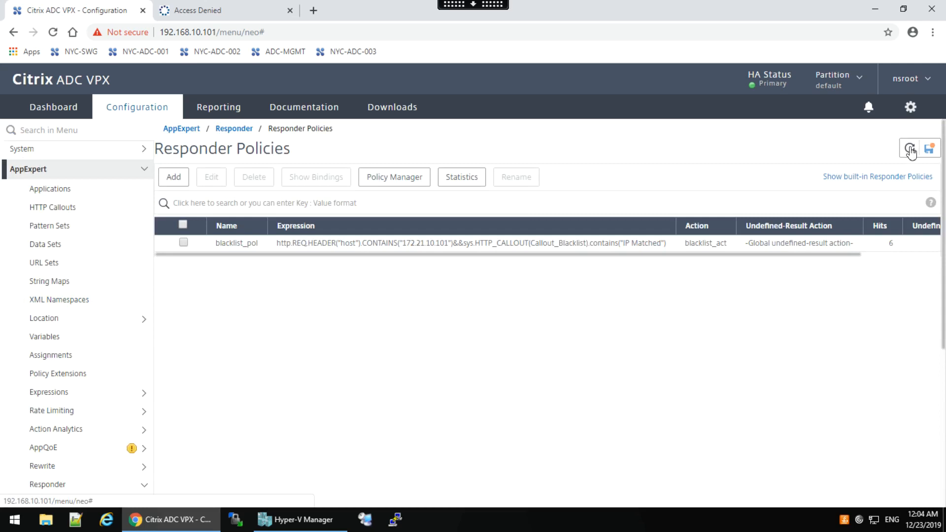
Step: Open the load balancing virtual servers list under Traffic Management to review the virtual servers' state and load balancing method
{"action": "left_click", "coordinate": [129, 175]}
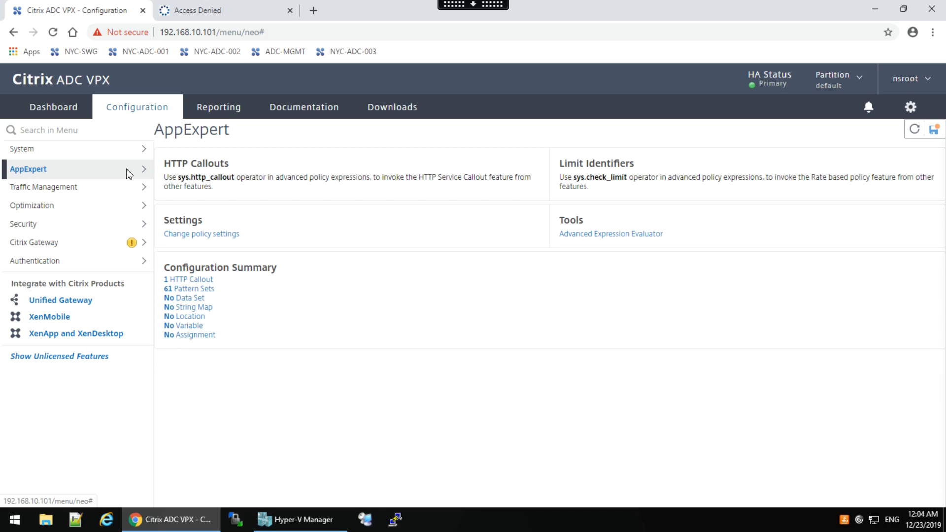
{"action": "left_click", "coordinate": [92, 184]}
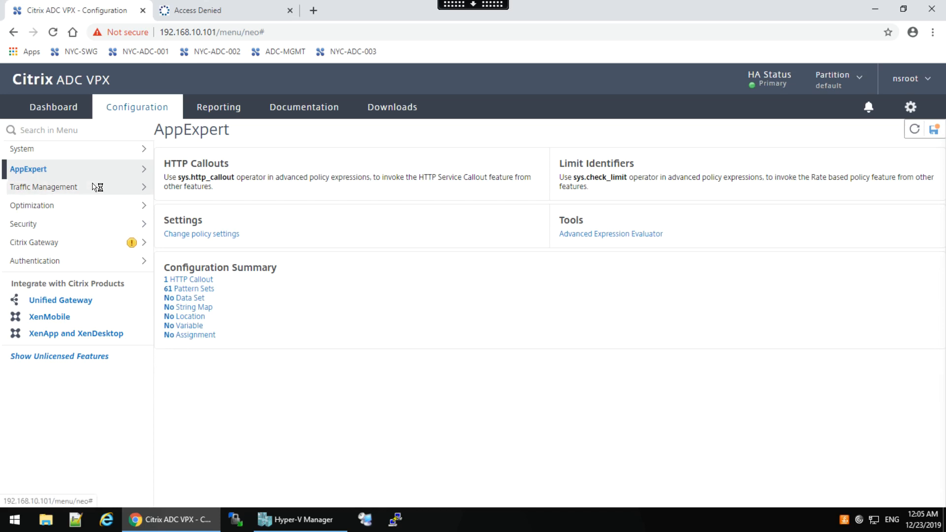
{"action": "left_click", "coordinate": [67, 209]}
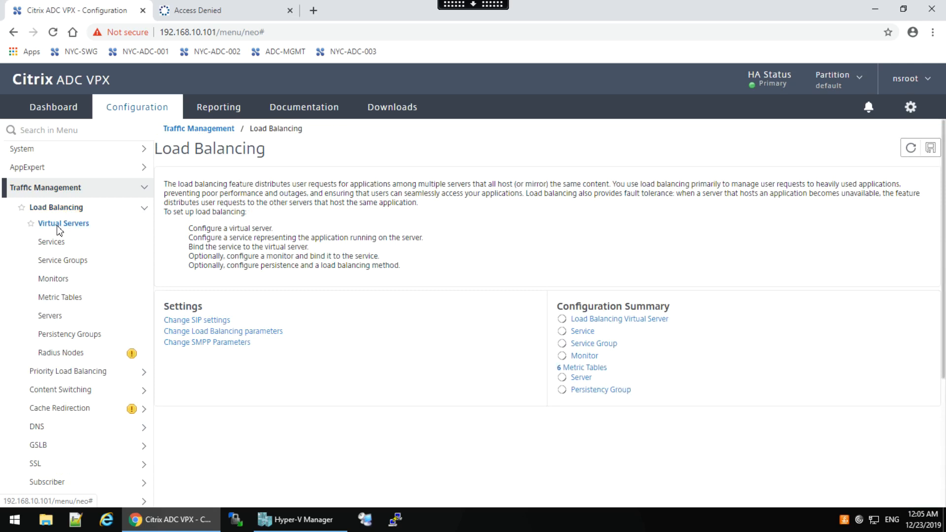
{"action": "left_click", "coordinate": [59, 226]}
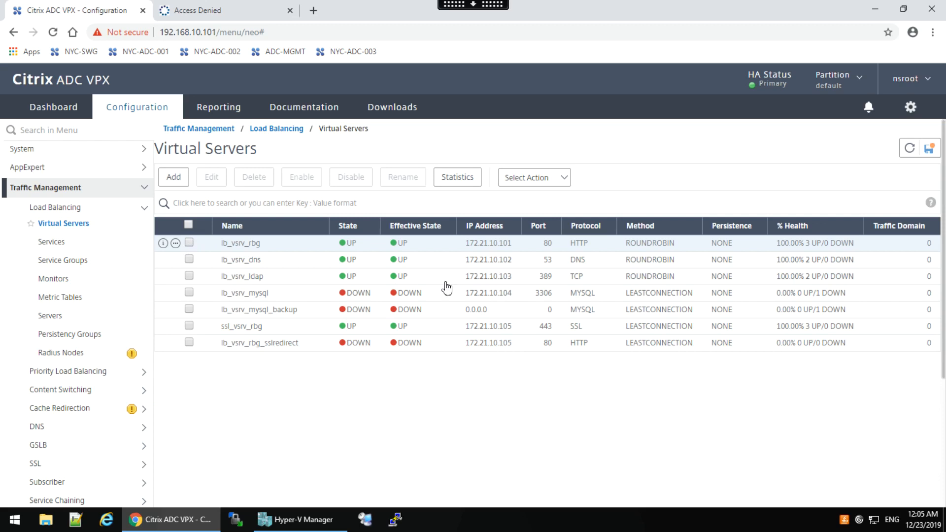
Step: Reload the 172.21.10.101 site repeatedly to check unlimited access and how requests rotate among the backend servers
{"action": "left_click", "coordinate": [202, 10]}
{"action": "left_click", "coordinate": [52, 32]}
{"action": "left_click", "coordinate": [53, 32]}
{"action": "left_click", "coordinate": [52, 32]}
{"action": "left_click", "coordinate": [53, 32]}
{"action": "left_click", "coordinate": [53, 32]}
{"action": "left_click", "coordinate": [53, 32]}
{"action": "left_click", "coordinate": [53, 32]}
{"action": "left_click", "coordinate": [52, 32]}
{"action": "left_click", "coordinate": [53, 32]}
{"action": "left_click", "coordinate": [53, 32]}
{"action": "left_click", "coordinate": [52, 32]}
{"action": "left_click", "coordinate": [53, 32]}
{"action": "left_click", "coordinate": [52, 32]}
{"action": "left_click", "coordinate": [53, 32]}
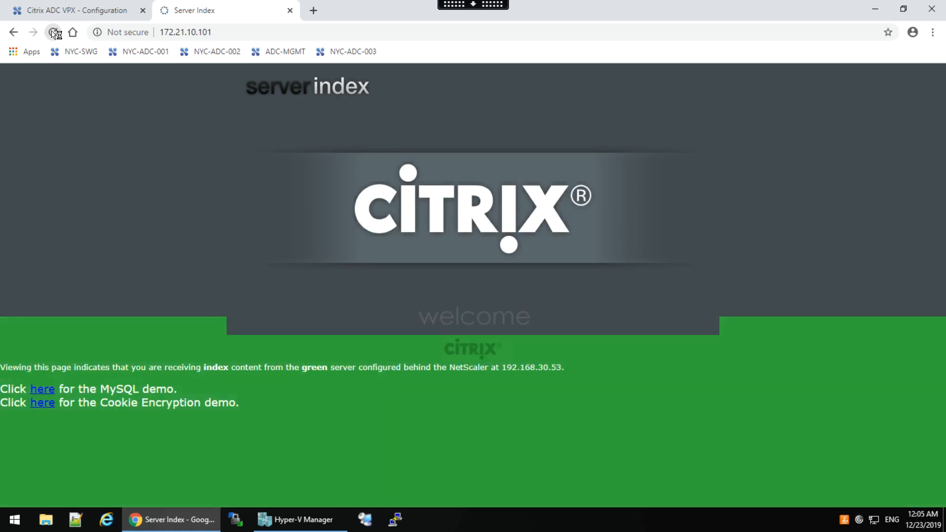
{"action": "left_click", "coordinate": [53, 32]}
{"action": "left_click", "coordinate": [53, 32]}
{"action": "left_click", "coordinate": [53, 32]}
{"action": "left_click", "coordinate": [53, 32]}
{"action": "left_click", "coordinate": [53, 32]}
{"action": "left_click", "coordinate": [53, 32]}
{"action": "left_click", "coordinate": [53, 32]}
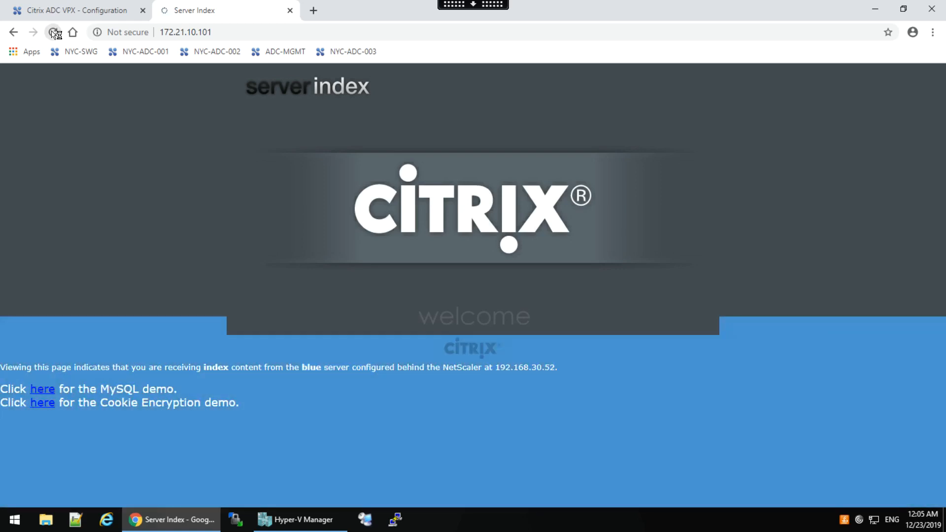
{"action": "left_click", "coordinate": [53, 32]}
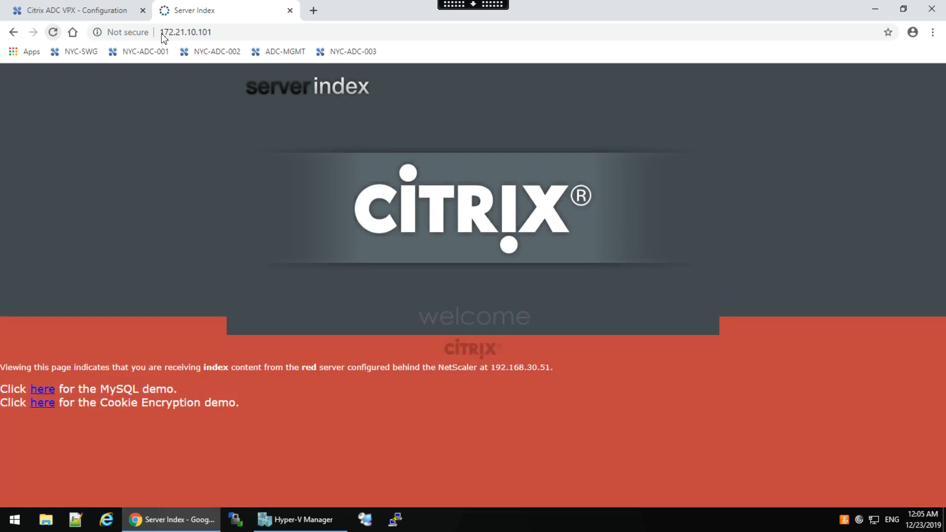
Step: Compare the virtual servers list with the site, and load 172.21.10.101/home.php in the site's tab
{"action": "left_click", "coordinate": [70, 13]}
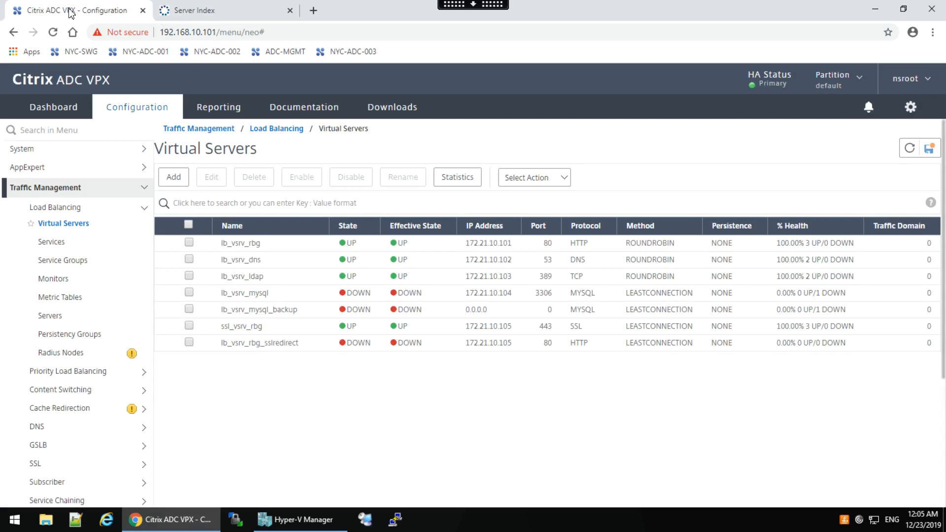
{"action": "left_click", "coordinate": [214, 14]}
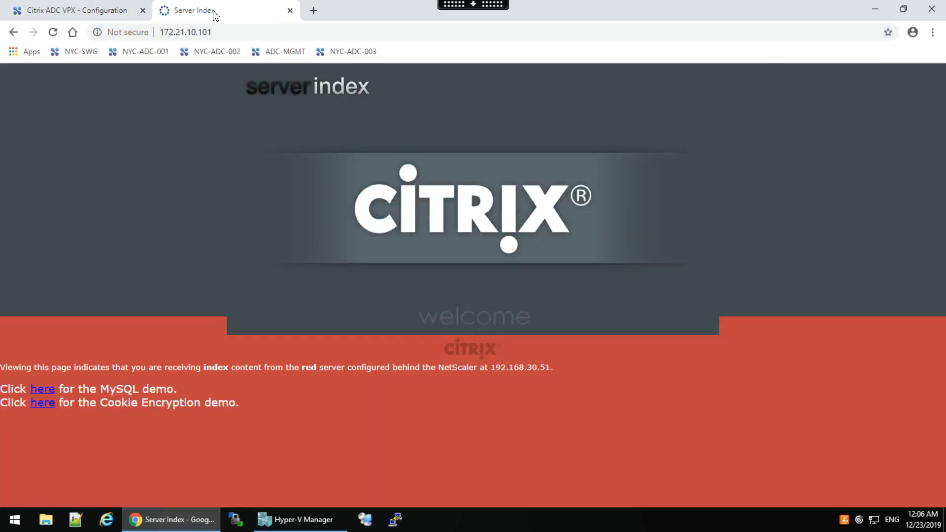
{"action": "left_click", "coordinate": [74, 15]}
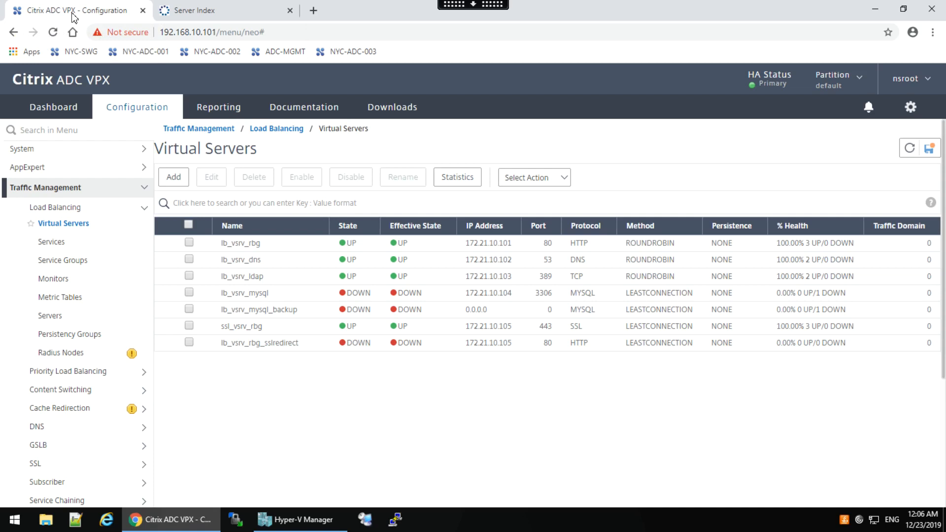
{"action": "left_click", "coordinate": [207, 22]}
{"action": "left_click", "coordinate": [228, 33]}
{"action": "left_click", "coordinate": [228, 35]}
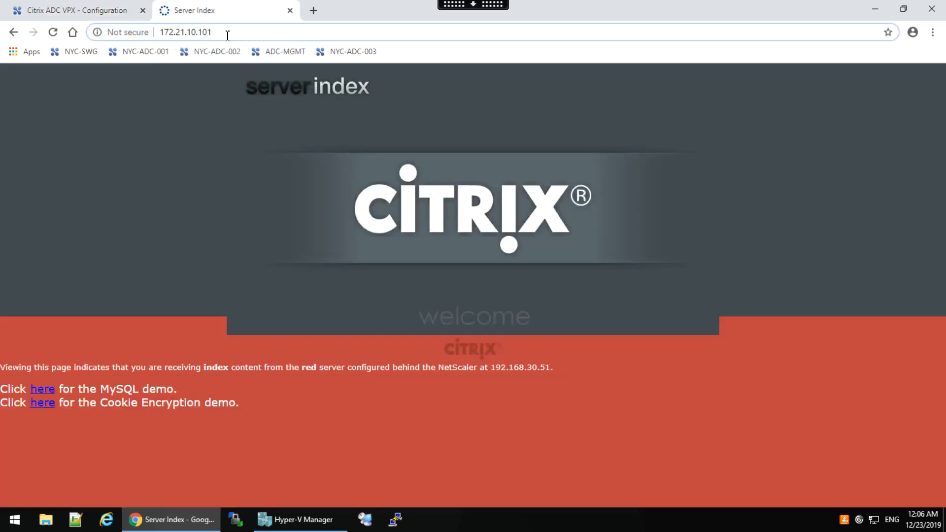
{"action": "type", "text": "/ho"}
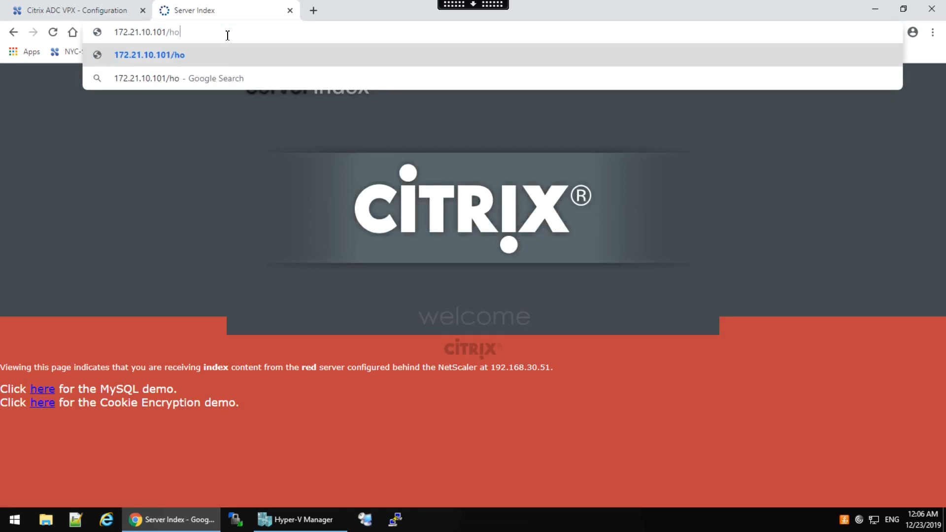
{"action": "type", "text": "me.php"}
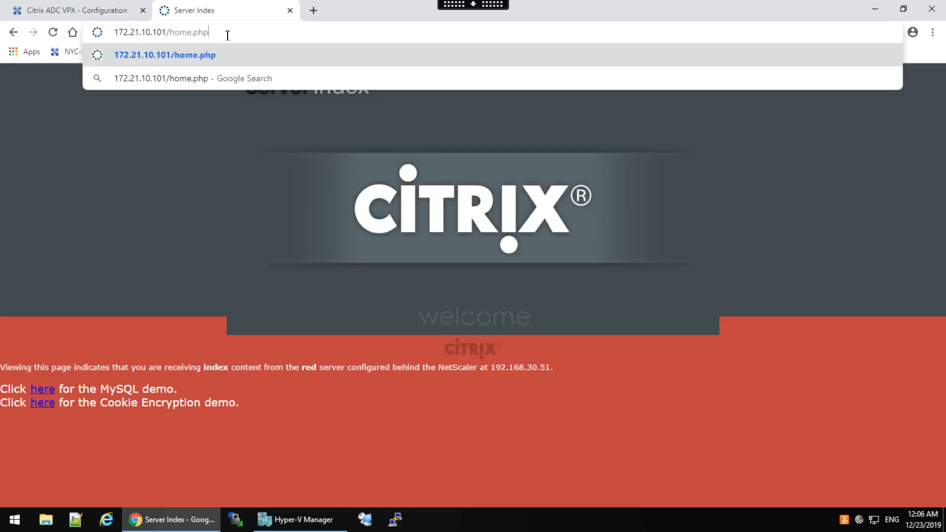
{"action": "key", "text": "Return"}
Step: Reload the home.php page several times to check how its requests are distributed among the backend servers
{"action": "left_click", "coordinate": [53, 32]}
{"action": "left_click", "coordinate": [54, 33]}
{"action": "left_click", "coordinate": [53, 32]}
{"action": "left_click", "coordinate": [52, 32]}
{"action": "left_click", "coordinate": [53, 32]}
{"action": "left_click", "coordinate": [53, 32]}
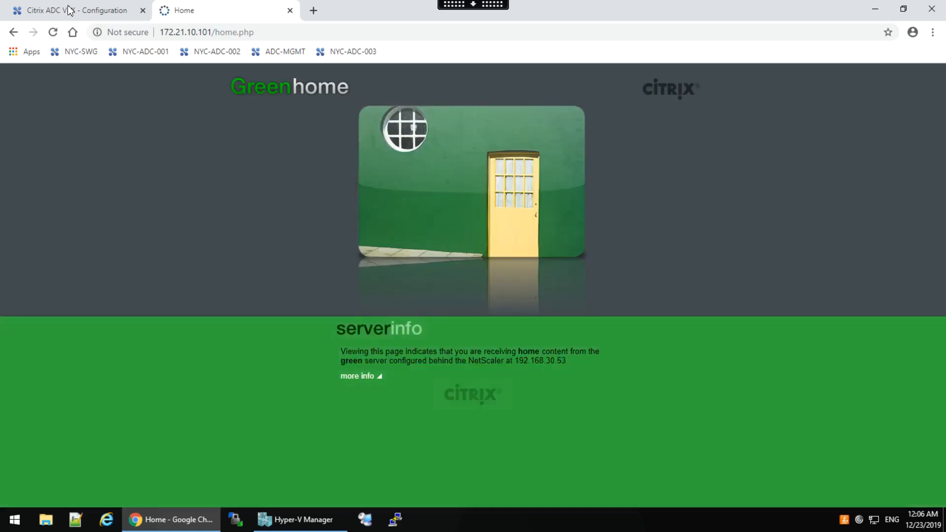
Step: Return to the ADC configuration and open the Selectors list for AppExpert Rate Limiting
{"action": "left_click", "coordinate": [69, 9]}
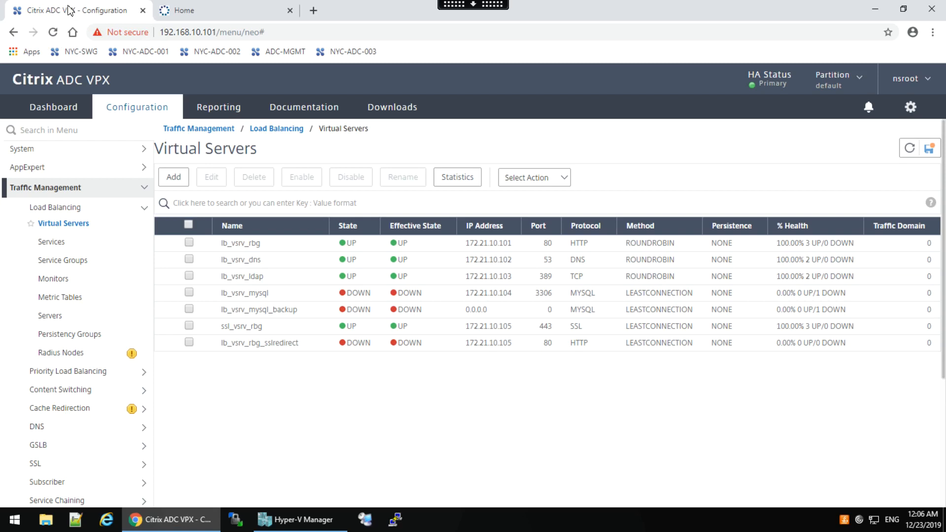
{"action": "left_click", "coordinate": [144, 192]}
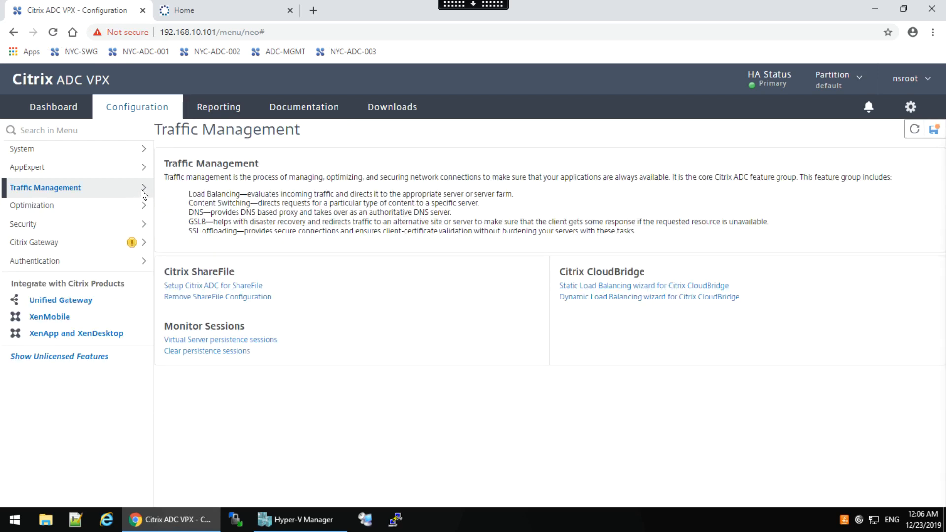
{"action": "left_click", "coordinate": [111, 175]}
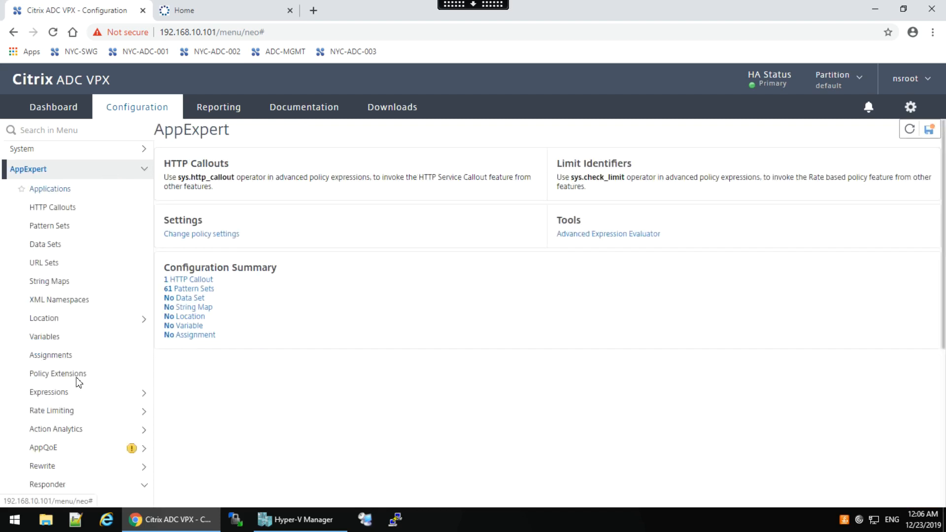
{"action": "left_click", "coordinate": [67, 418]}
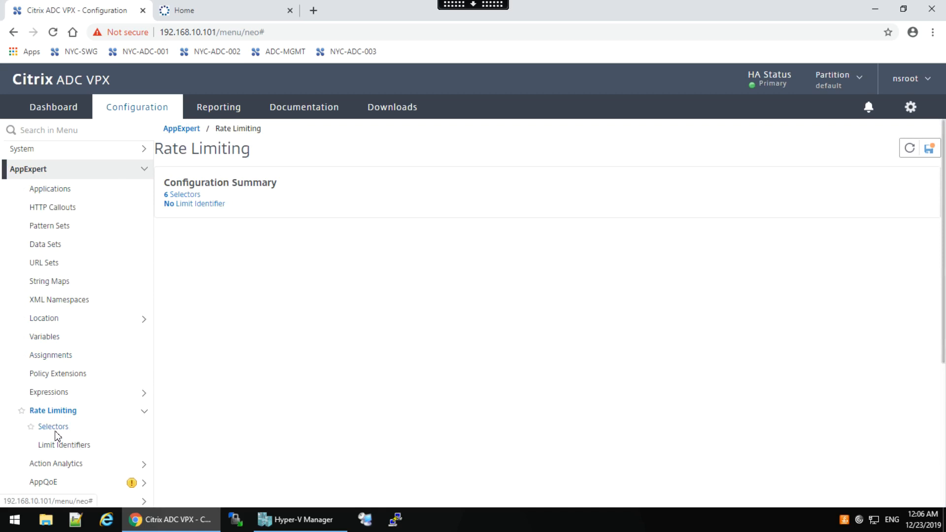
{"action": "left_click", "coordinate": [55, 427]}
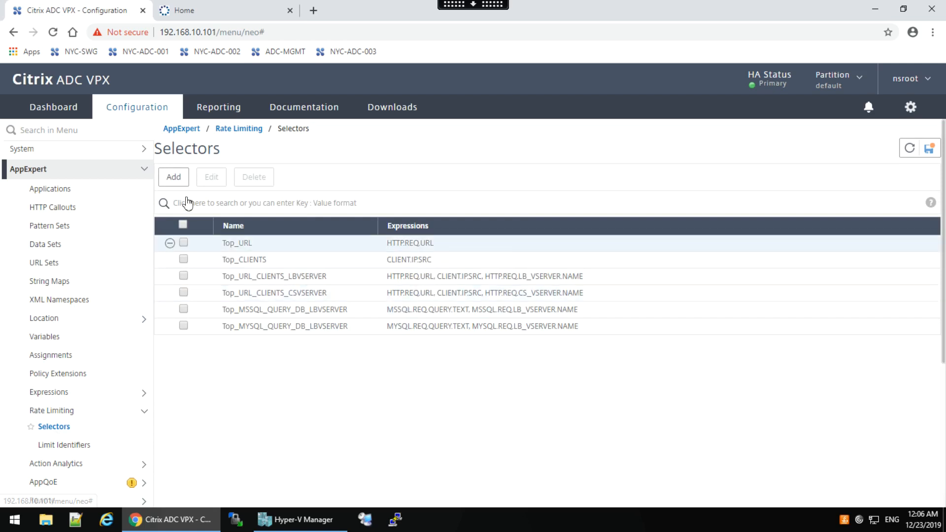
Step: Create a selector named Limit_Sel containing the expression client.IP.SRC
{"action": "left_click", "coordinate": [177, 180]}
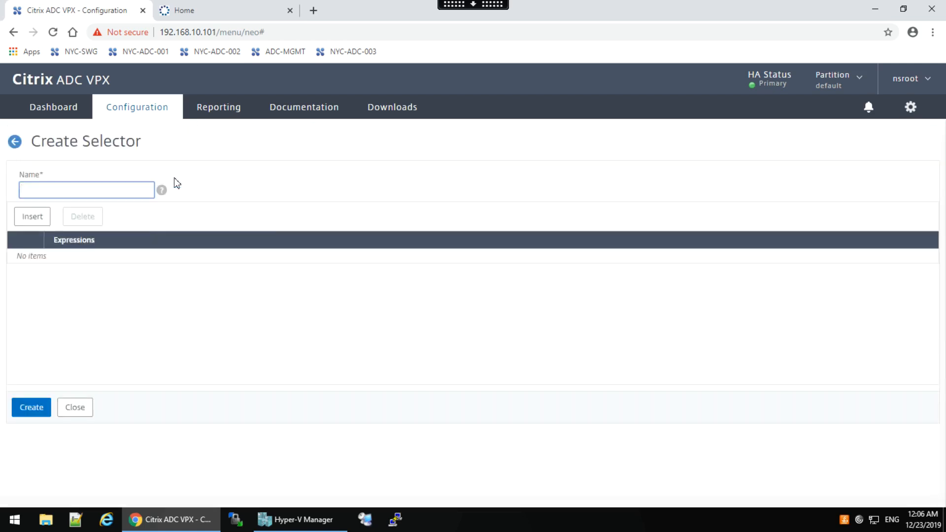
{"action": "type", "text": "Limit_Sel"}
{"action": "left_click", "coordinate": [27, 219]}
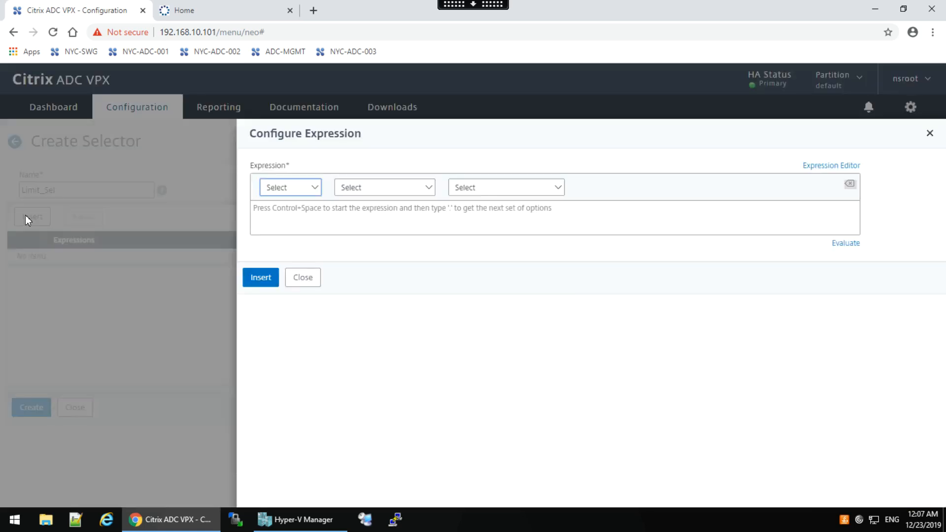
{"action": "left_click", "coordinate": [330, 210]}
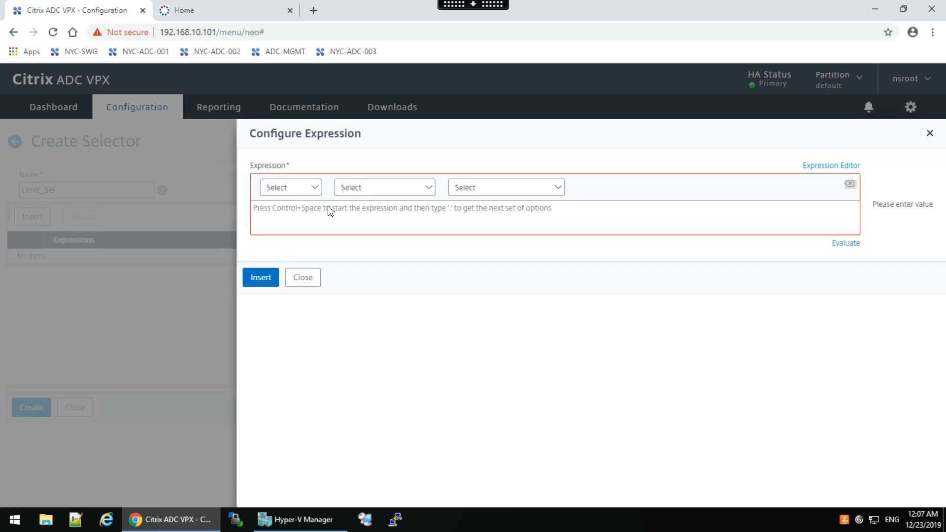
{"action": "type", "text": "client"}
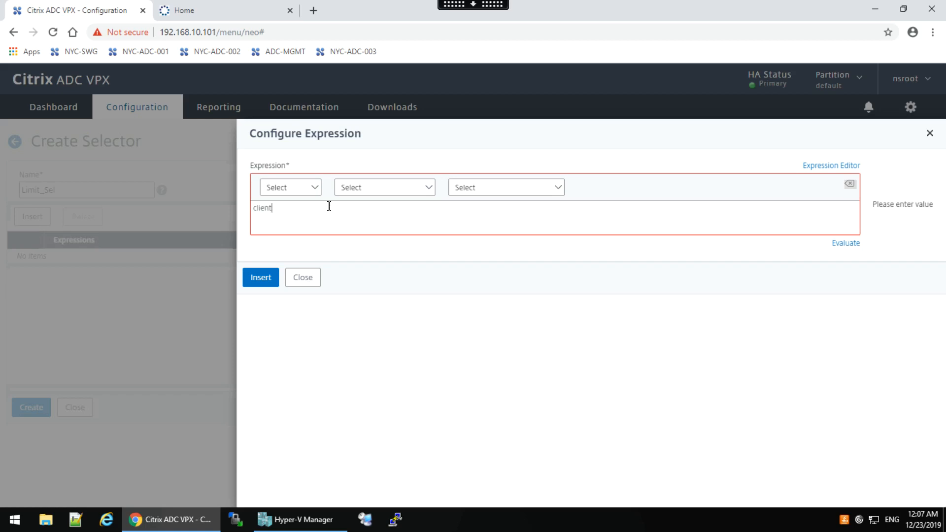
{"action": "type", "text": "."}
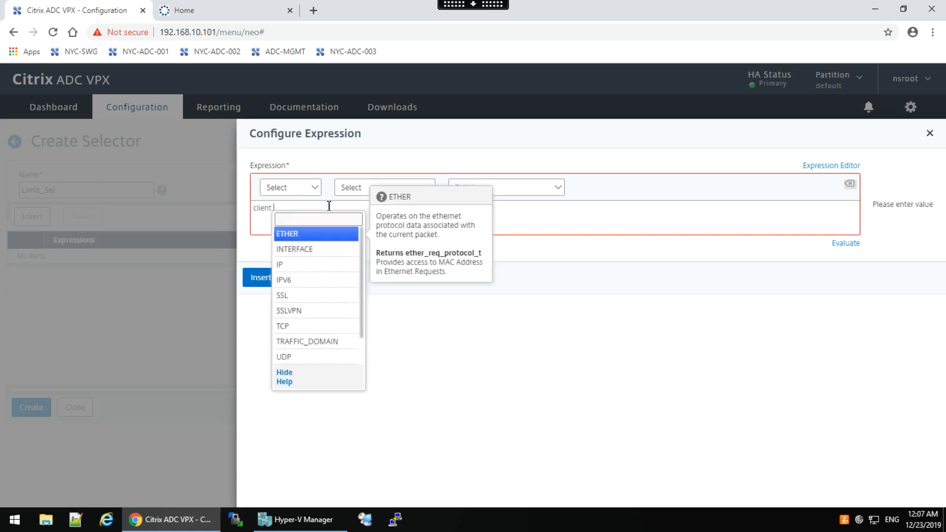
{"action": "type", "text": "ip.src"}
{"action": "key", "text": "Return"}
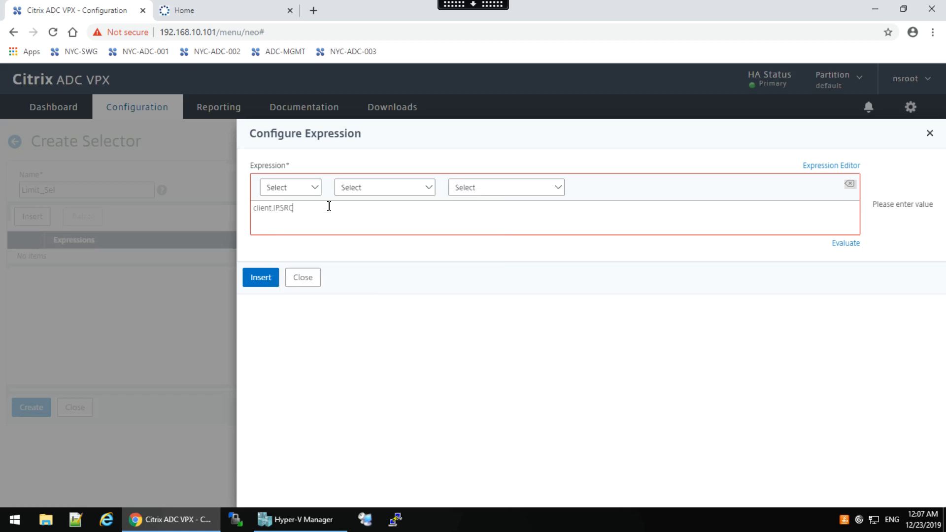
{"action": "left_click", "coordinate": [259, 279]}
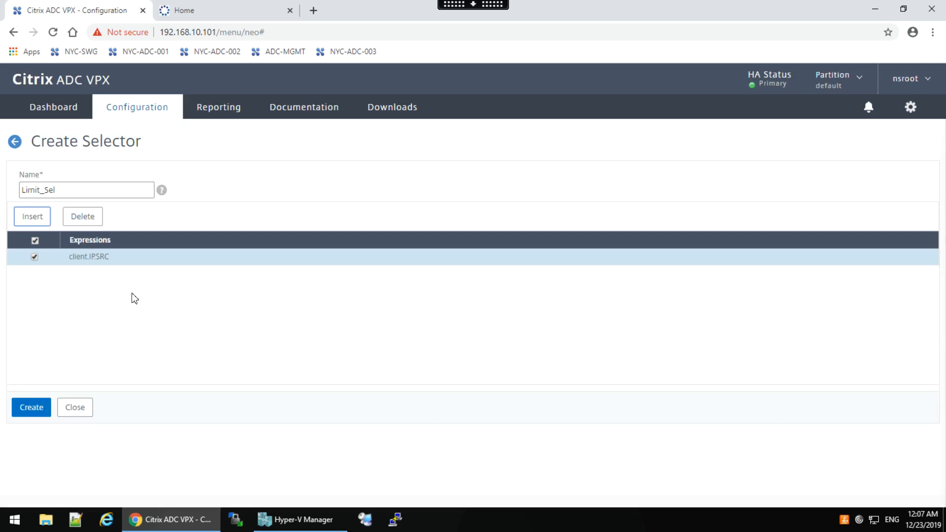
{"action": "left_click", "coordinate": [35, 257]}
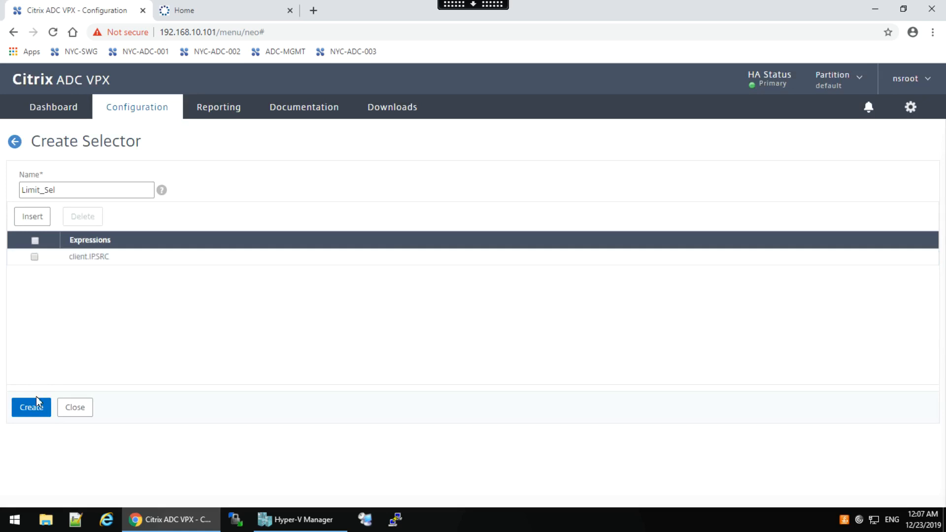
{"action": "left_click", "coordinate": [30, 410]}
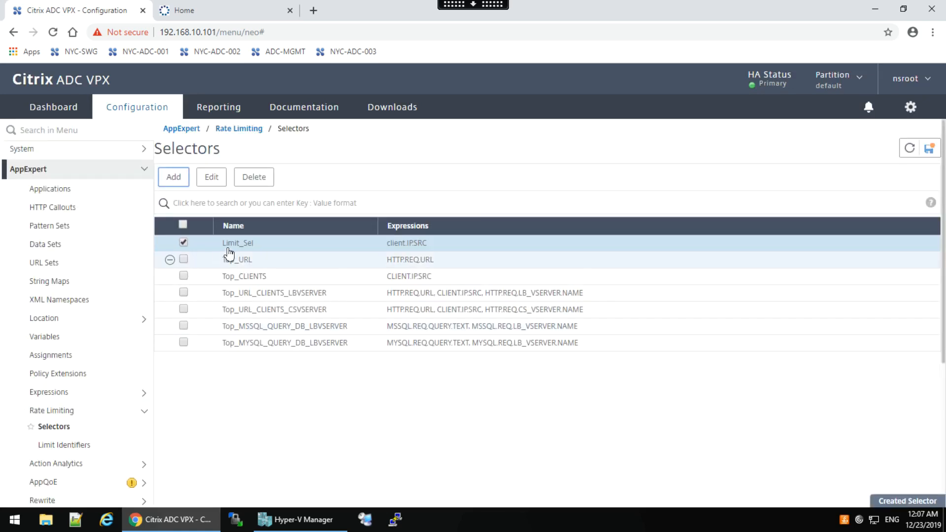
Step: Add the expression http.REQ.URL to the Limit_Sel selector and save it
{"action": "double_click", "coordinate": [235, 247]}
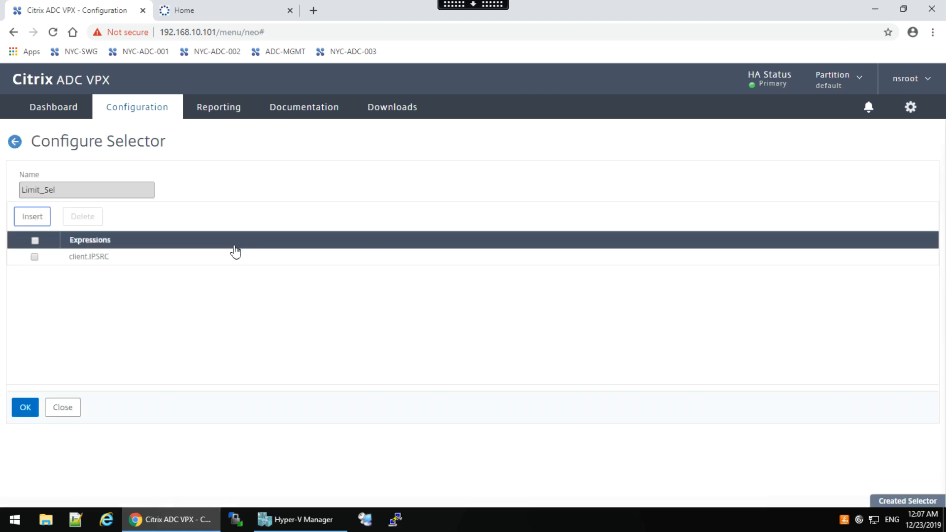
{"action": "left_click", "coordinate": [32, 217]}
{"action": "left_click", "coordinate": [272, 214]}
{"action": "type", "text": "htt"}
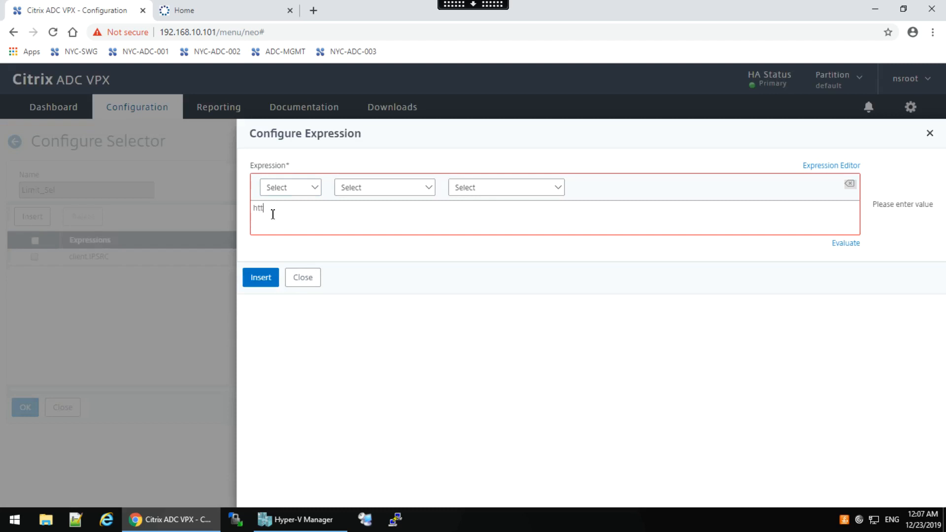
{"action": "type", "text": "p.req"}
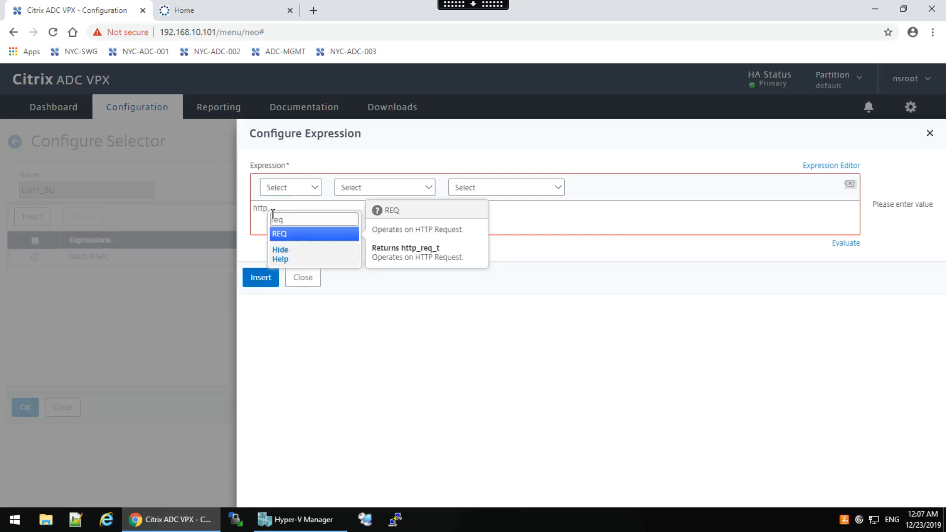
{"action": "key", "text": "Return"}
{"action": "type", "text": "url"}
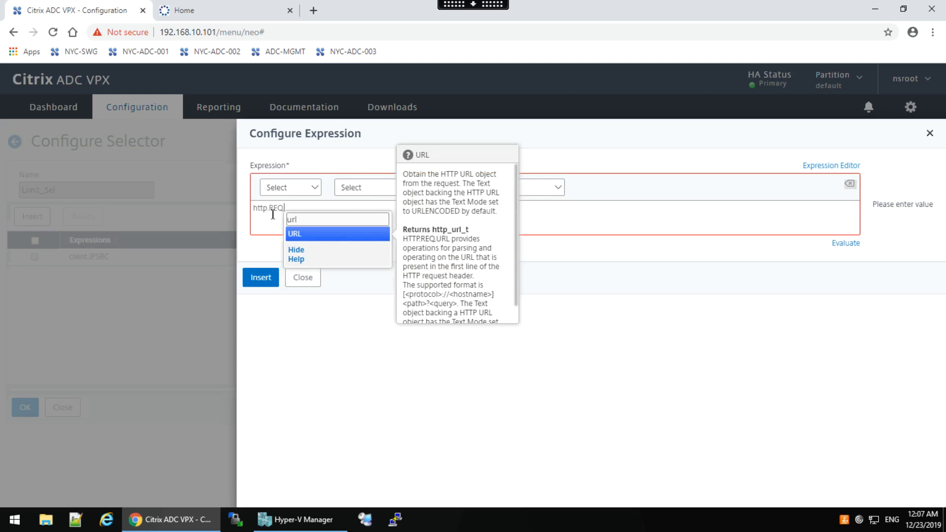
{"action": "key", "text": "Return"}
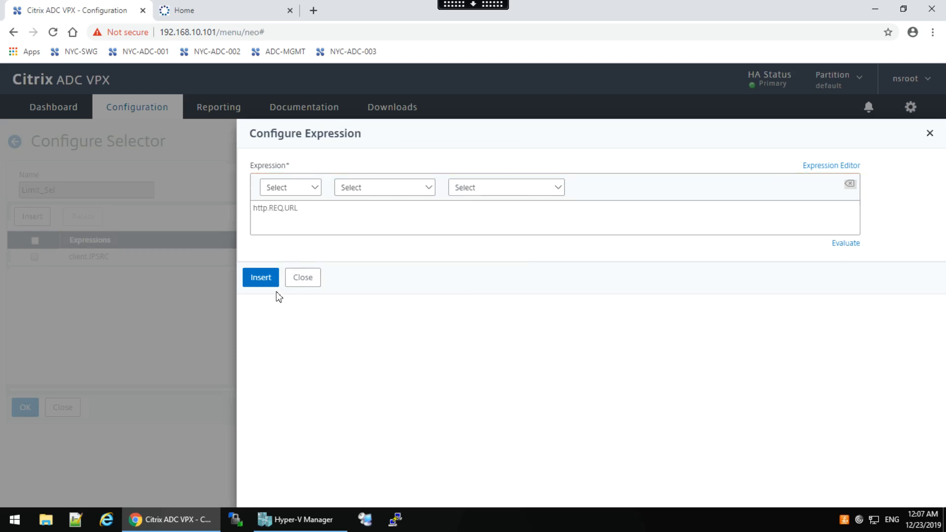
{"action": "left_click", "coordinate": [261, 280]}
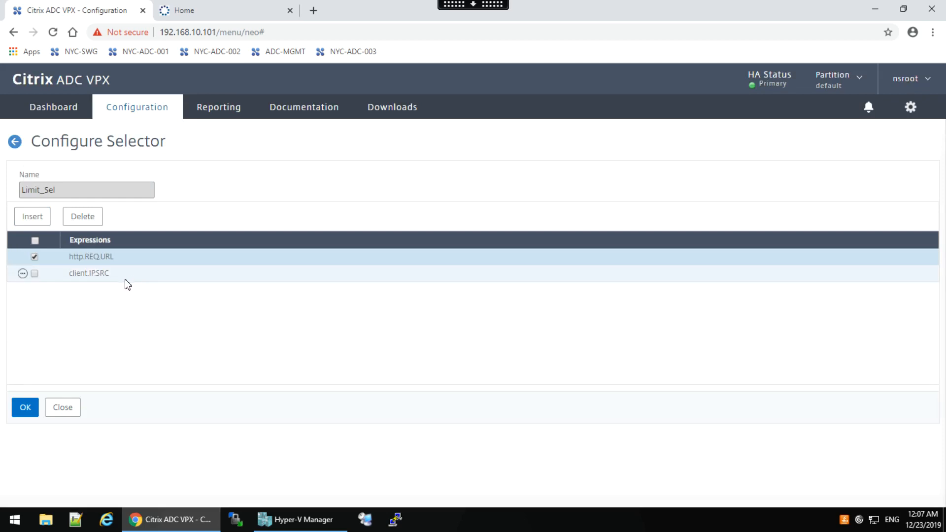
{"action": "mouse_move", "coordinate": [105, 260]}
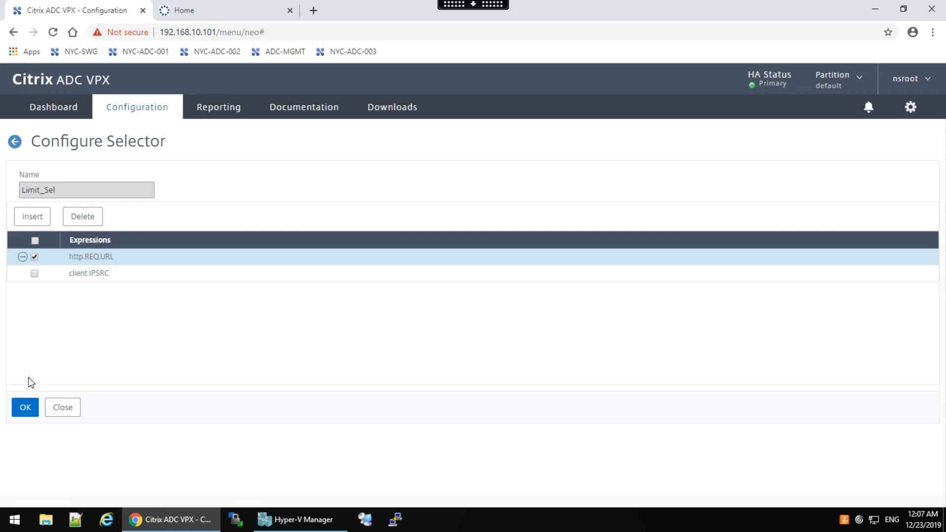
{"action": "left_click", "coordinate": [35, 257]}
{"action": "left_click", "coordinate": [25, 408]}
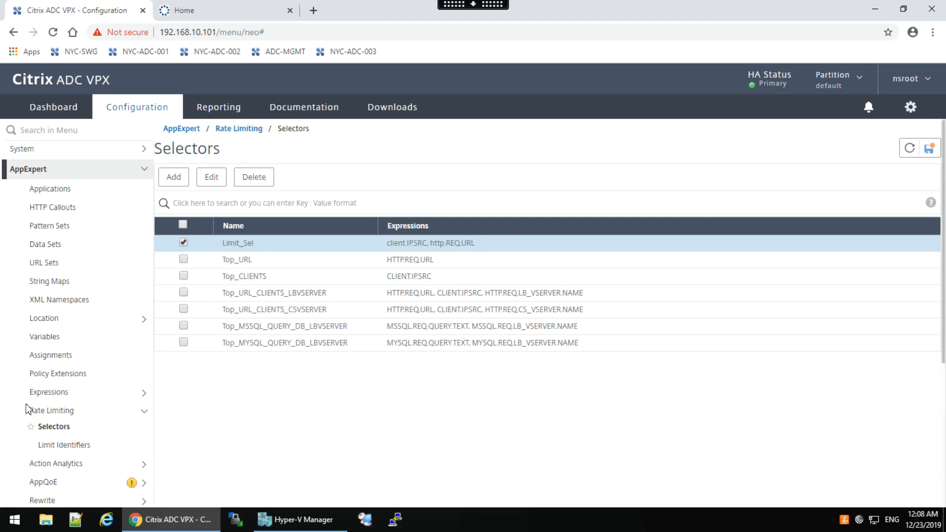
Step: Start a new rate limiting limit identifier named Limit_ID and assign it the Limit_Sel selector
{"action": "left_click", "coordinate": [61, 446]}
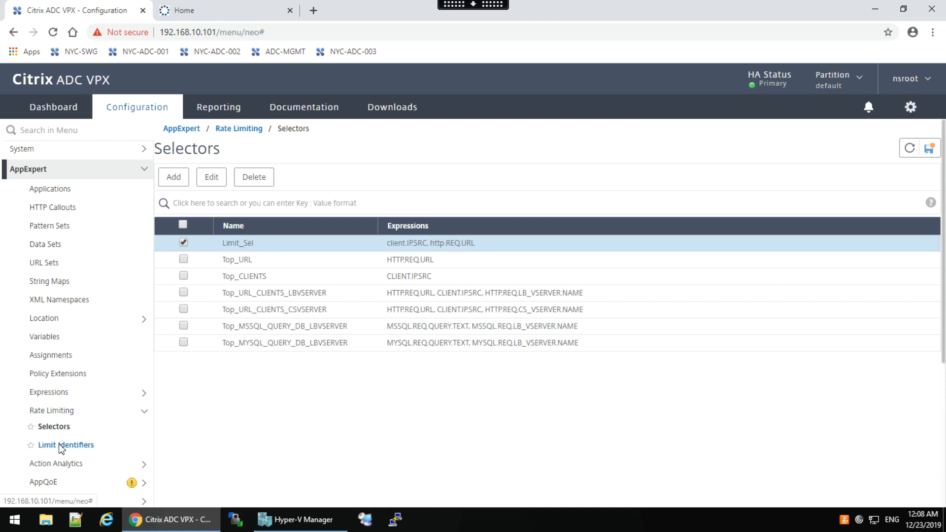
{"action": "left_click", "coordinate": [173, 177]}
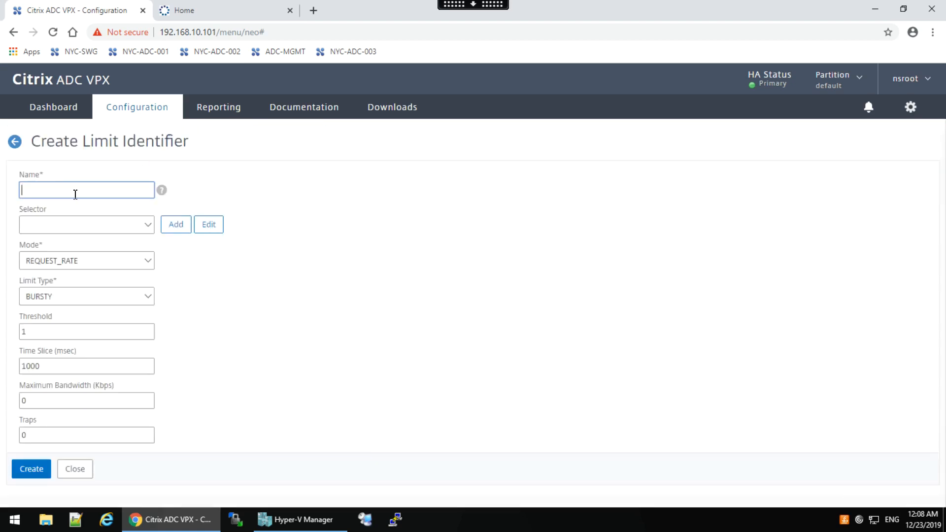
{"action": "type", "text": "Limit_ID"}
{"action": "left_click", "coordinate": [148, 226]}
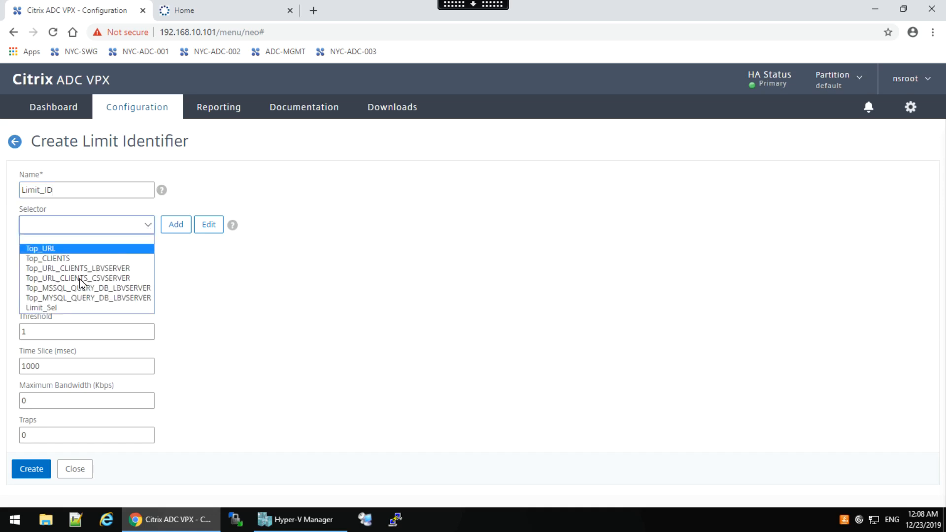
{"action": "left_click", "coordinate": [63, 309]}
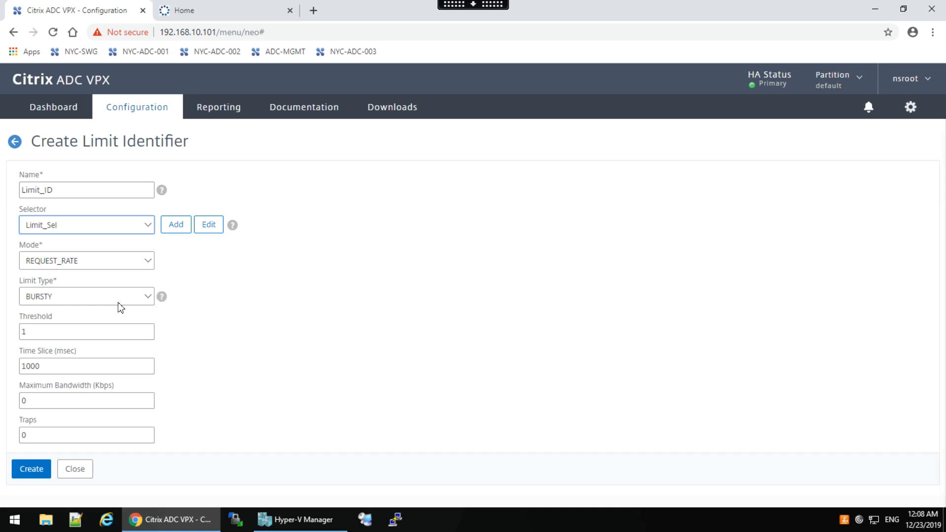
Step: Set the limit identifier's threshold to 3 and time slice to 15000 msec, and create it
{"action": "double_click", "coordinate": [31, 331]}
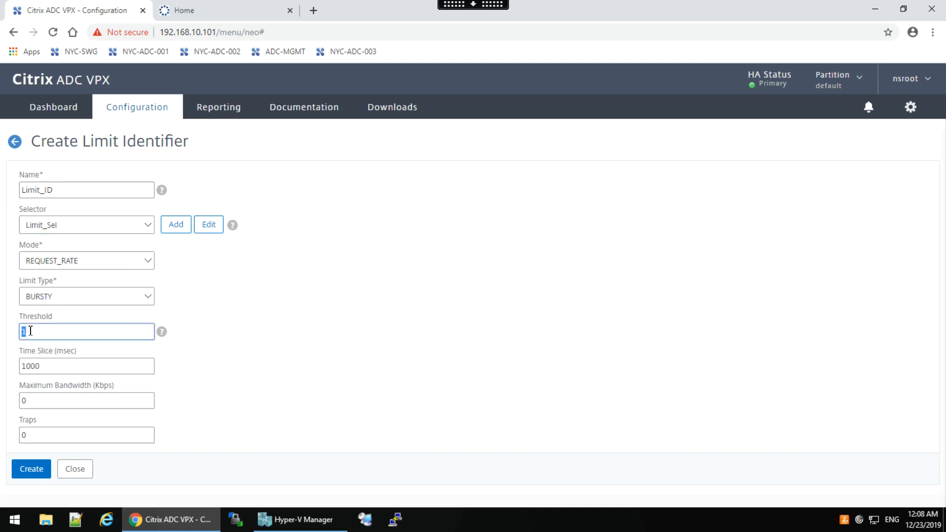
{"action": "type", "text": "3"}
{"action": "double_click", "coordinate": [30, 366]}
{"action": "type", "text": "15000"}
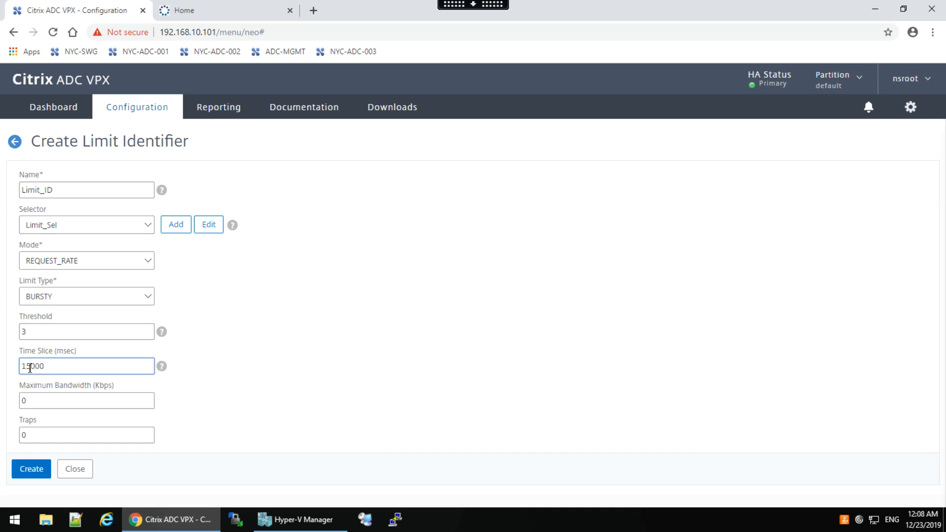
{"action": "left_click", "coordinate": [249, 397]}
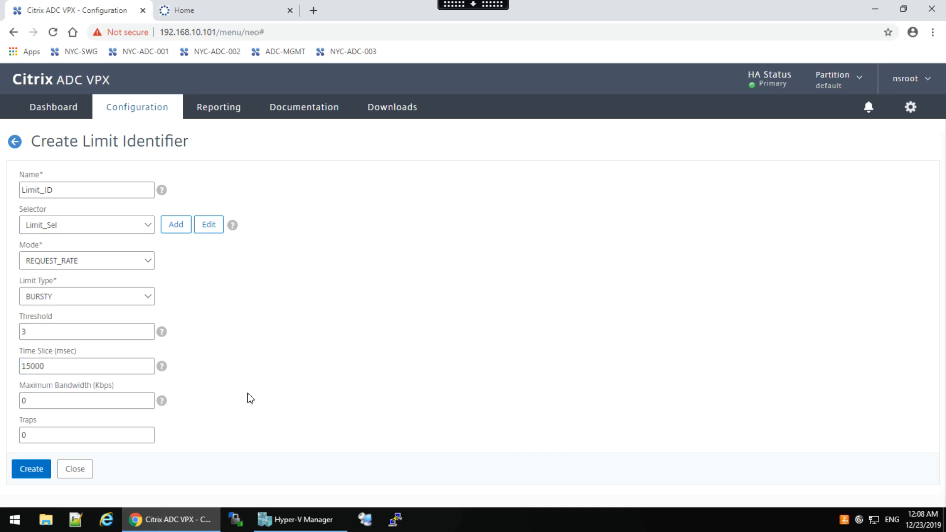
{"action": "left_click", "coordinate": [32, 472]}
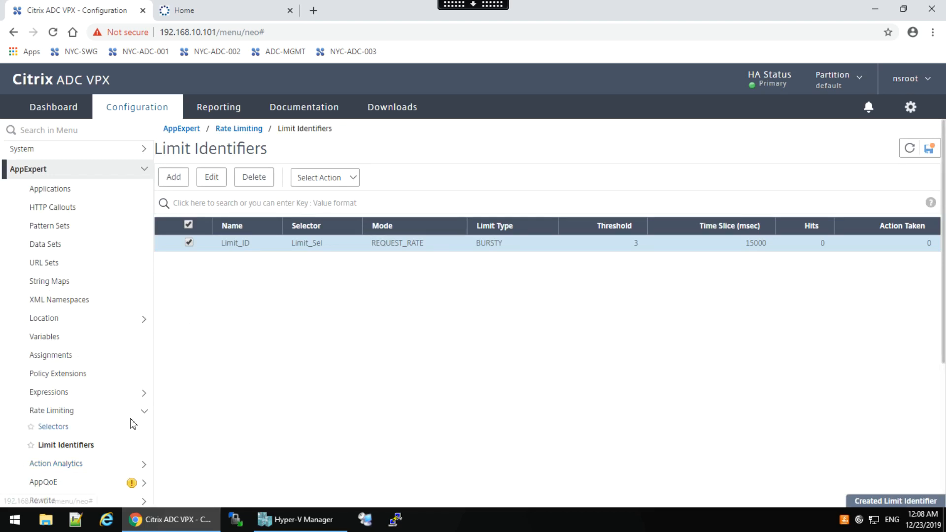
Step: Start a new AppExpert responder policy named Limit_pol and review its available actions
{"action": "left_click", "coordinate": [148, 414]}
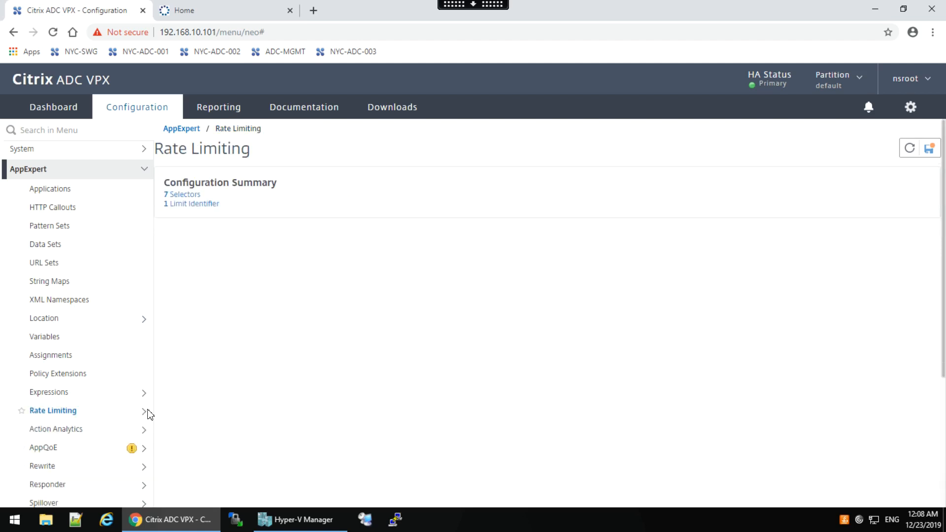
{"action": "left_click", "coordinate": [48, 487]}
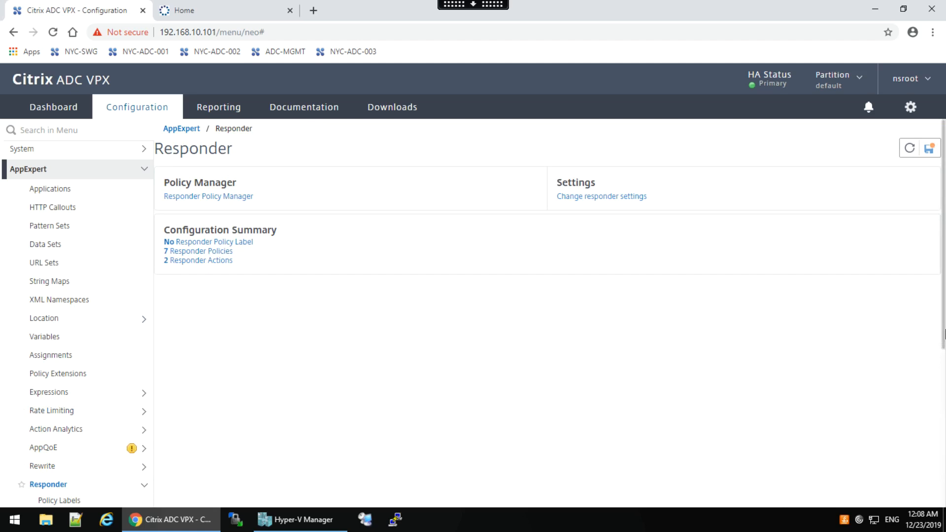
{"action": "scroll", "coordinate": [941, 379], "scroll_direction": "down", "scroll_amount": 3}
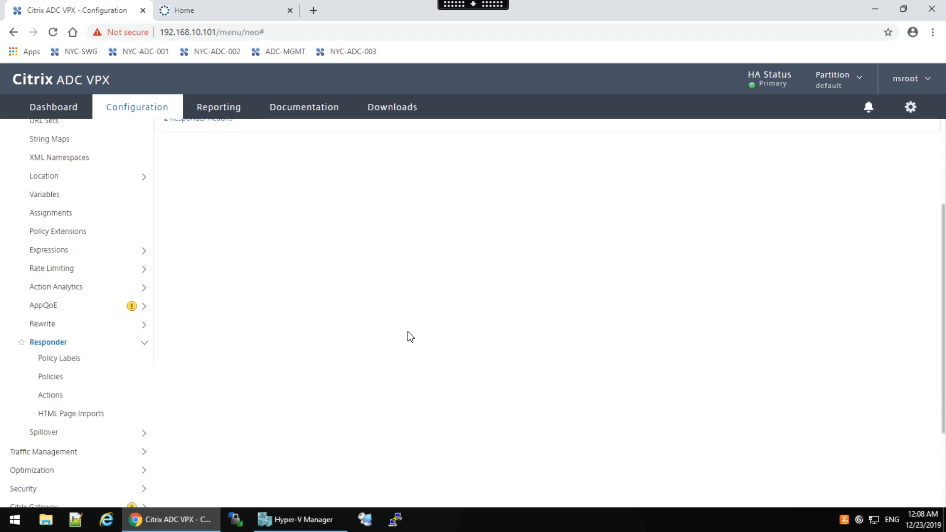
{"action": "left_click", "coordinate": [47, 378]}
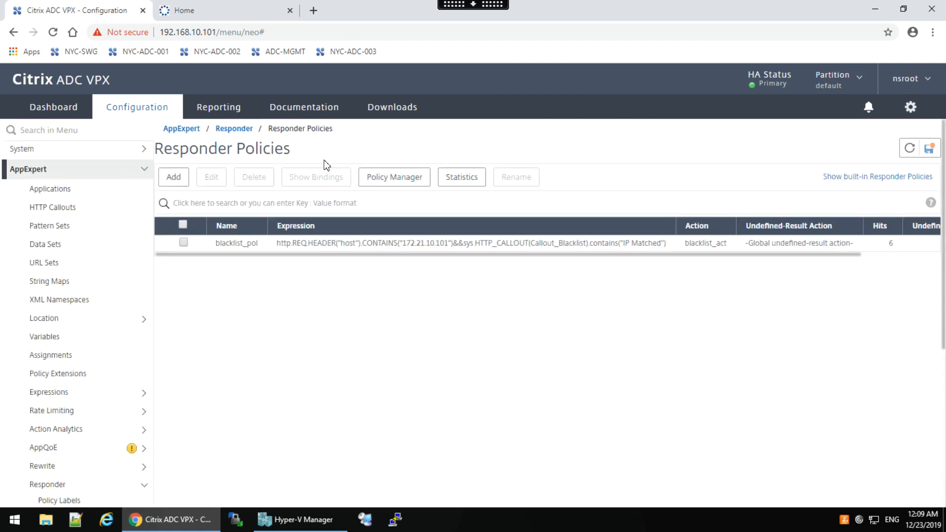
{"action": "left_click", "coordinate": [174, 177]}
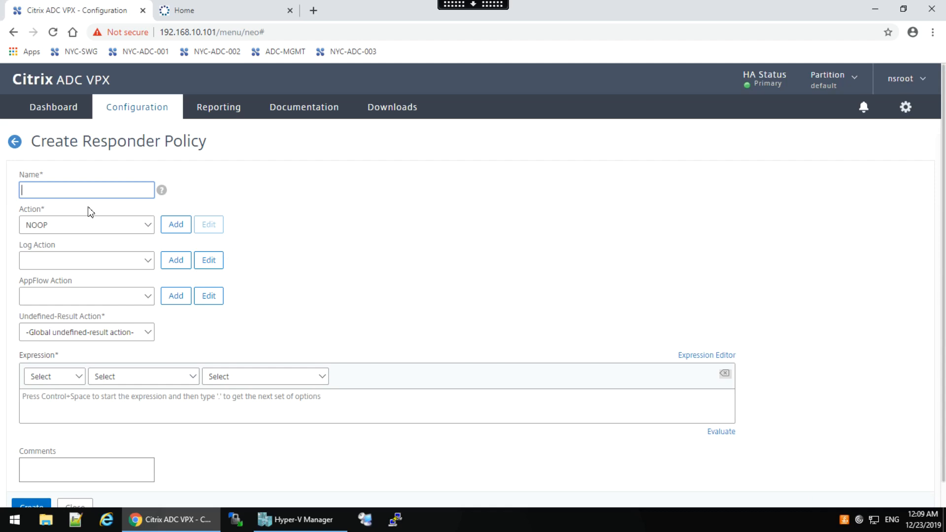
{"action": "type", "text": "Limit_pol"}
{"action": "left_click", "coordinate": [137, 231]}
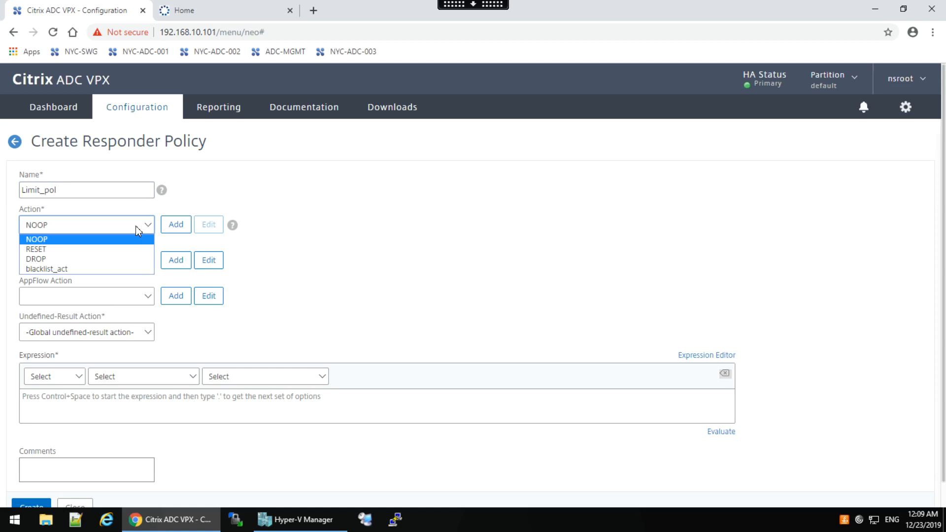
{"action": "left_click", "coordinate": [361, 234]}
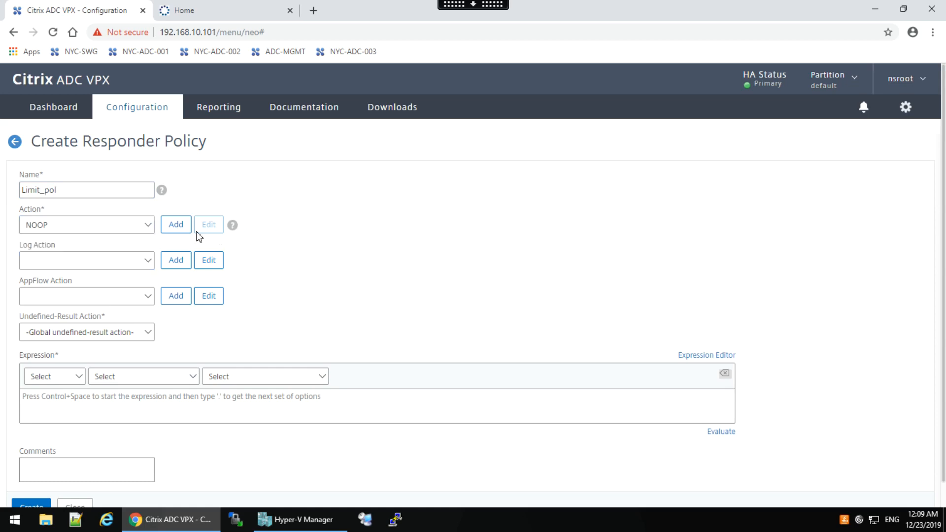
Step: Create a responder action named Limit_act of type Respond with HTML Page, using erro_page.html, for the Limit_pol policy
{"action": "left_click", "coordinate": [181, 225]}
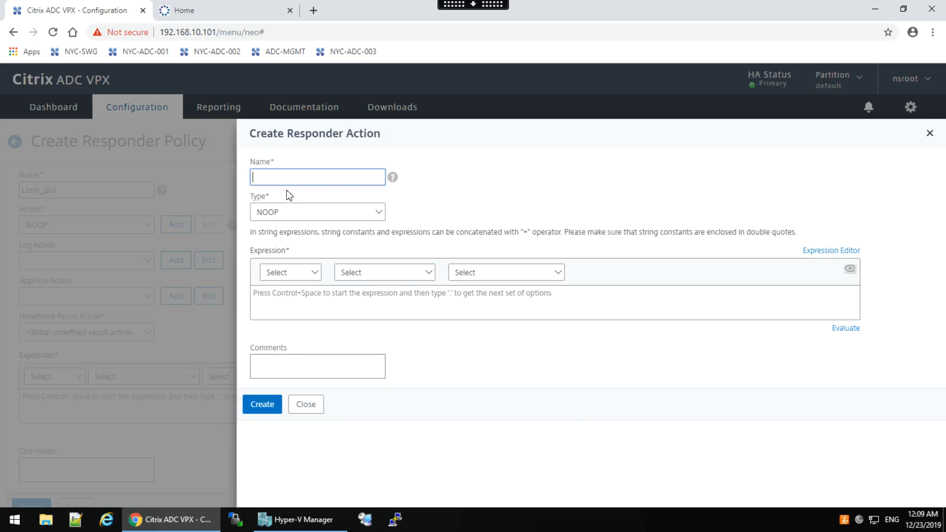
{"action": "type", "text": "Limit_act"}
{"action": "left_click", "coordinate": [319, 217]}
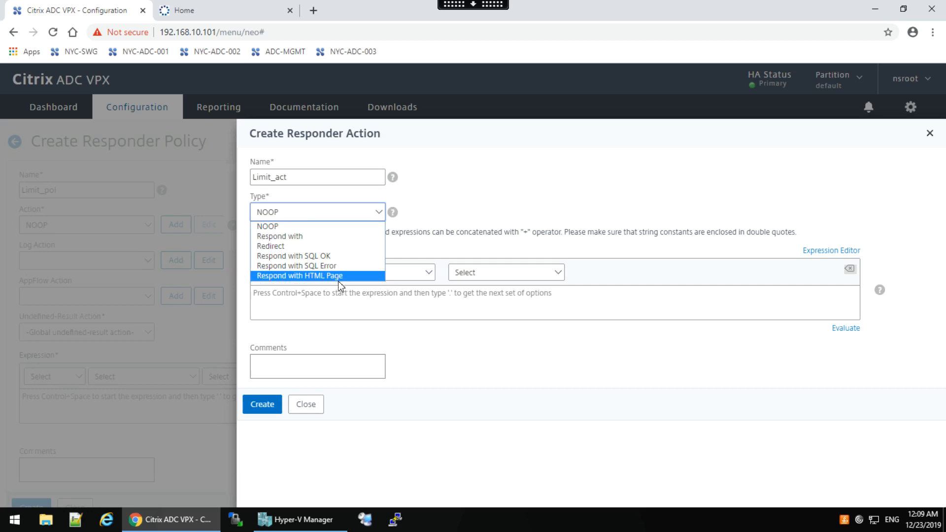
{"action": "left_click", "coordinate": [345, 277]}
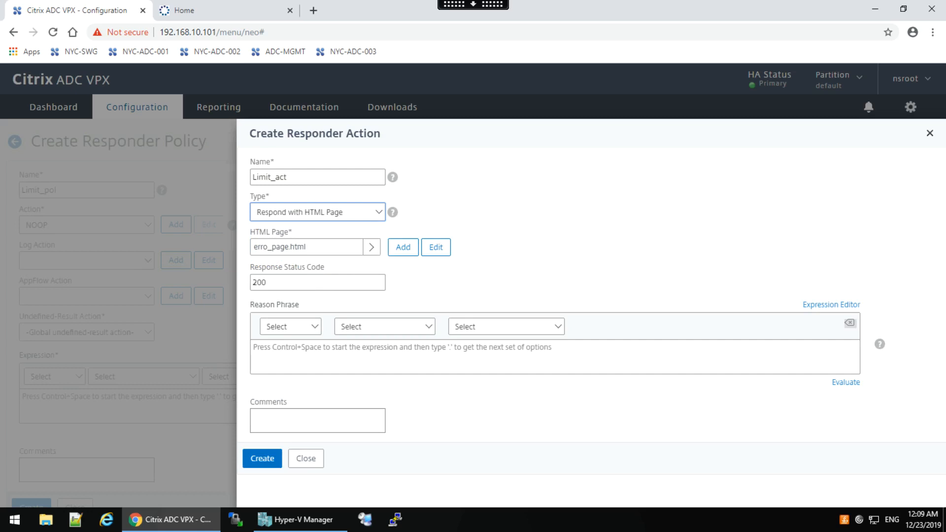
{"action": "left_click", "coordinate": [258, 459]}
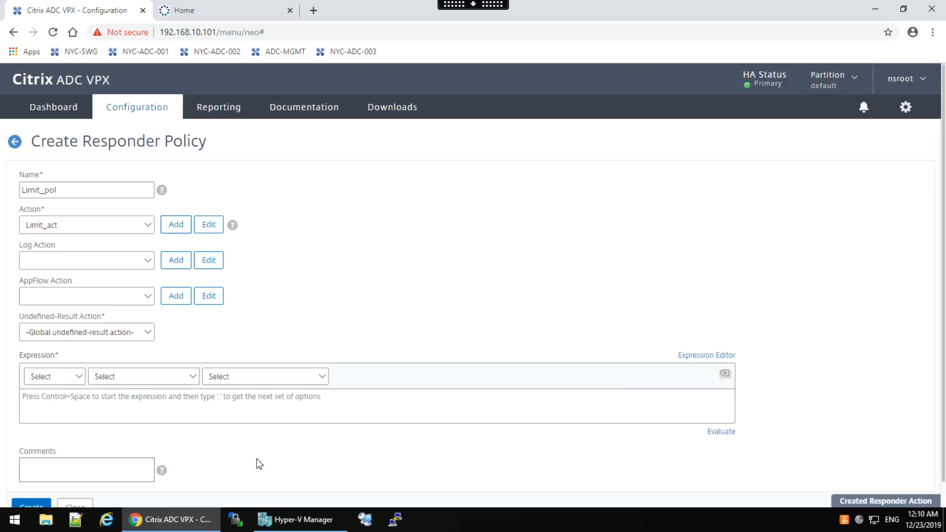
Step: Enter http.REQ.URL.eq("/home.php") as the first condition of the Limit_pol policy expression
{"action": "left_click", "coordinate": [84, 409]}
{"action": "type", "text": "http"}
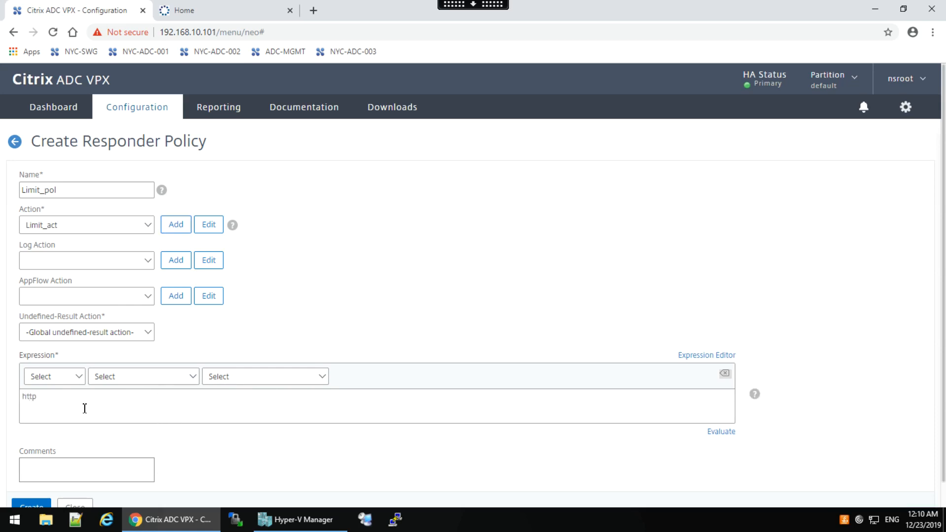
{"action": "type", "text": ".req."}
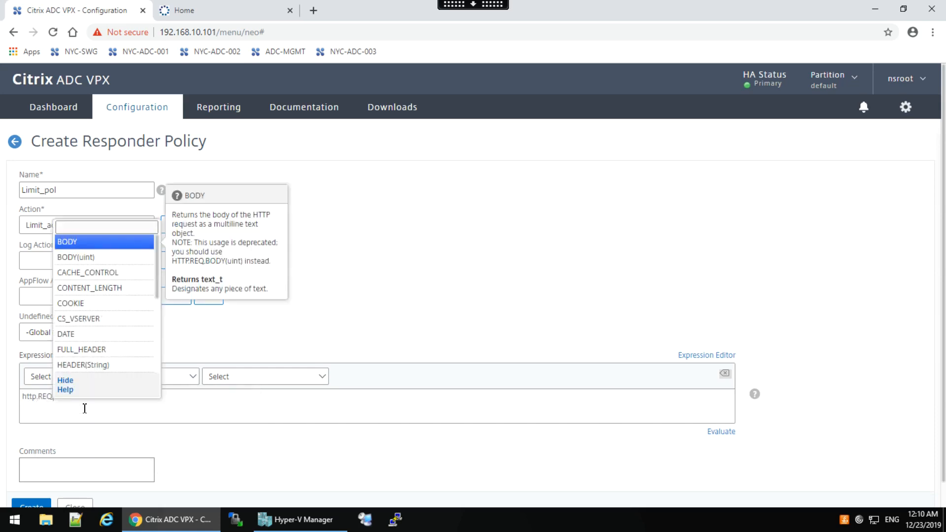
{"action": "key", "text": "Return"}
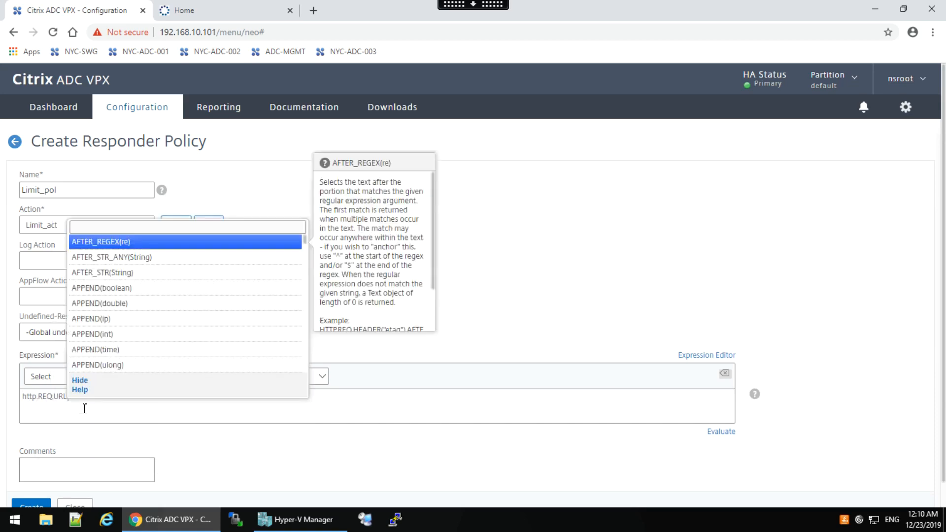
{"action": "type", "text": "eq"}
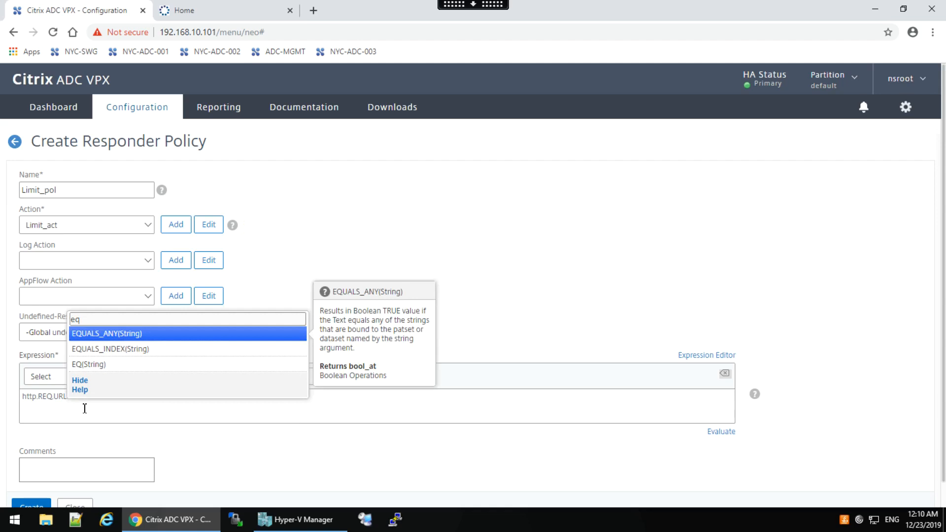
{"action": "type", "text": "()"}
{"action": "key", "text": "Return"}
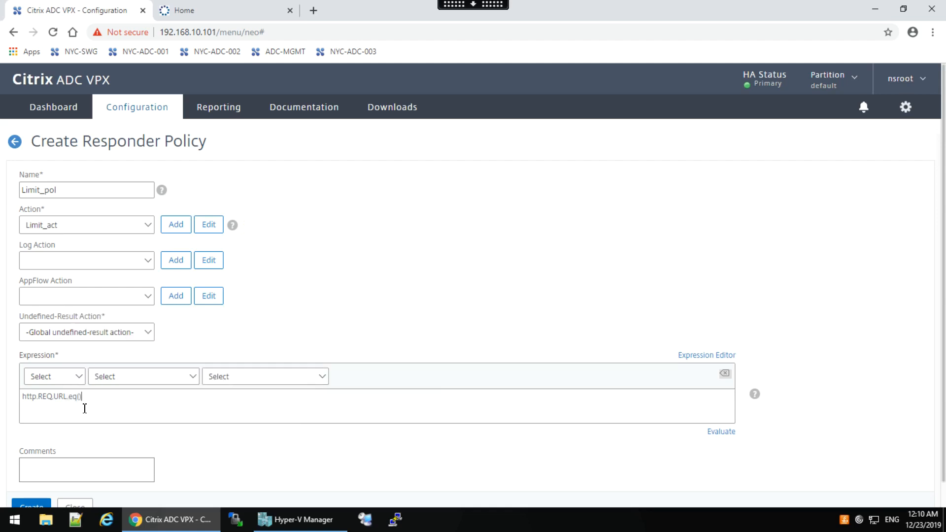
{"action": "type", "text": "\"\""}
{"action": "type", "text": "/"}
{"action": "type", "text": "home.p"}
{"action": "type", "text": "hp"}
{"action": "key", "text": "End"}
Step: Append && sys.CHECK_LIMIT with the argument "Limit ID" to the policy expression and try to create the policy
{"action": "type", "text": "&& sys.check"}
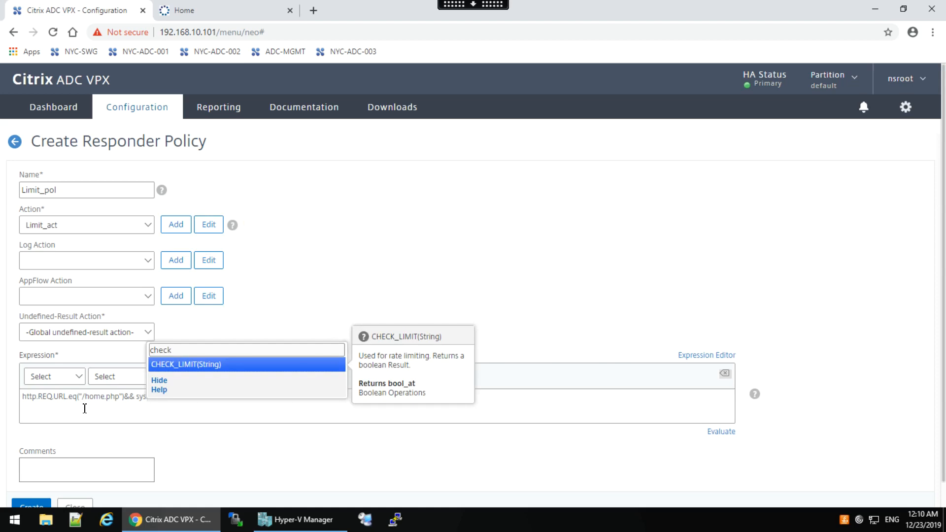
{"action": "key", "text": "Return"}
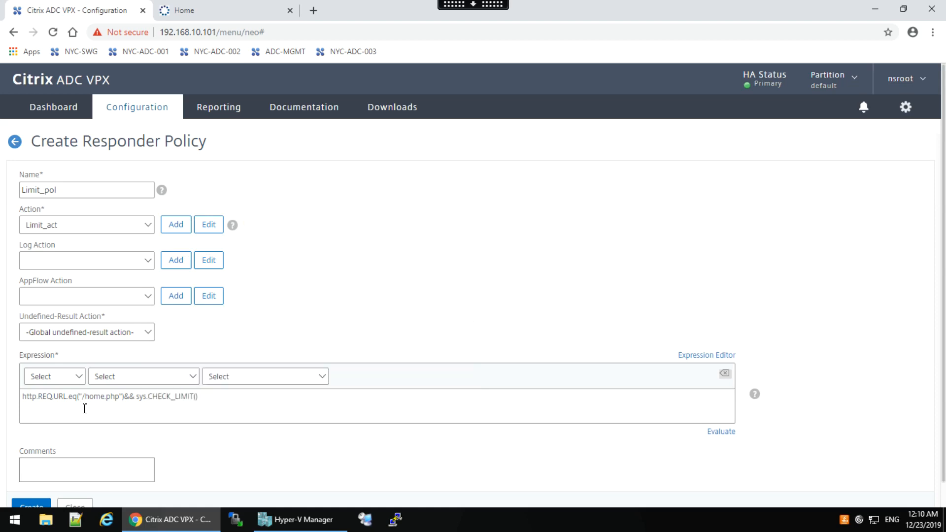
{"action": "type", "text": "\"\""}
{"action": "type", "text": "Limit_"}
{"action": "type", "text": "ID"}
{"action": "scroll", "coordinate": [944, 488], "scroll_direction": "down", "scroll_amount": 1}
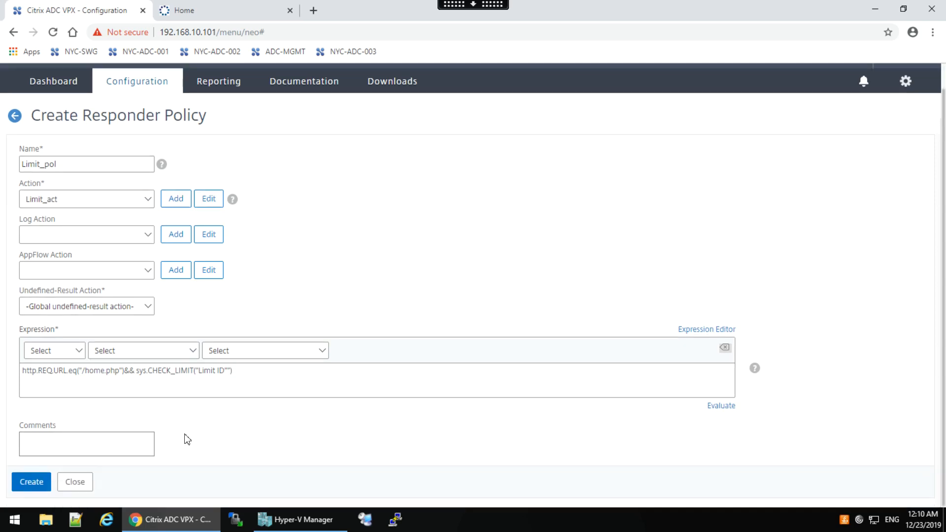
{"action": "left_click", "coordinate": [33, 481]}
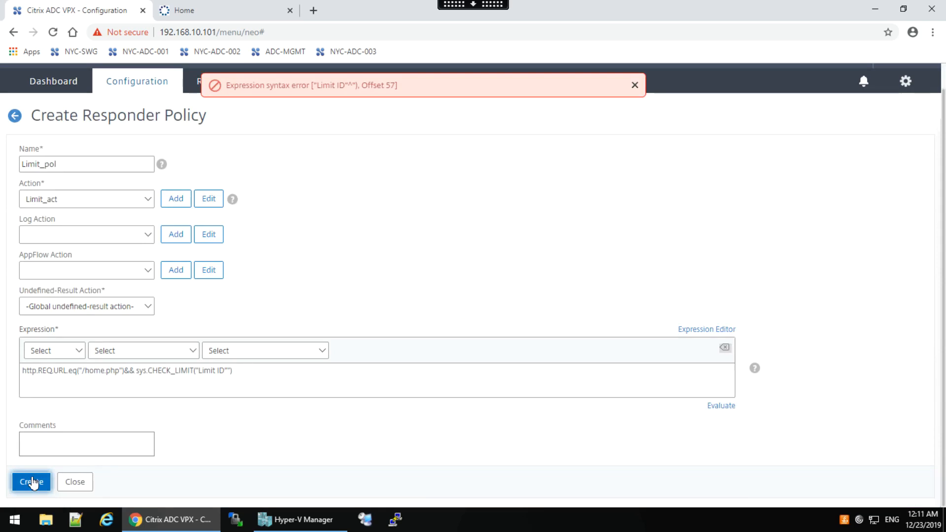
Step: Remove the extra quotation mark and the space before sys from the expression, retrying the policy creation
{"action": "left_click", "coordinate": [139, 372]}
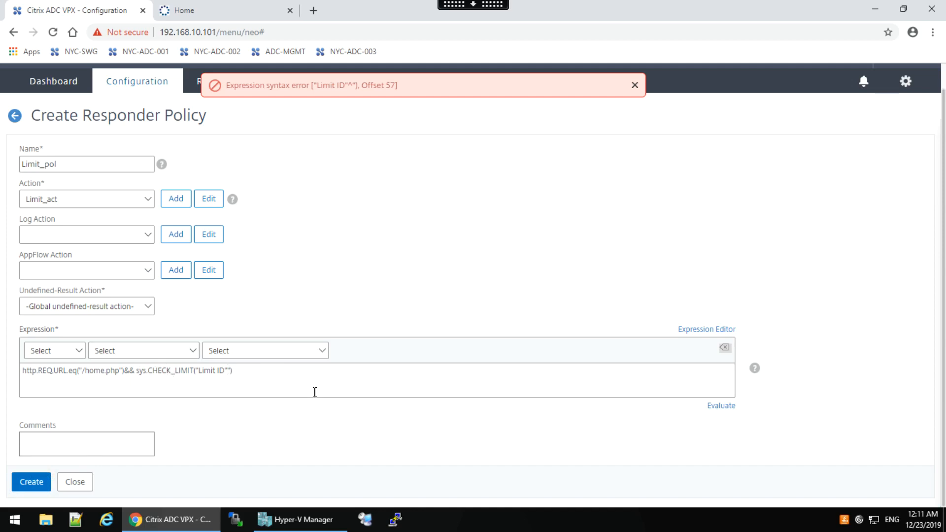
{"action": "key", "text": "BackSpace"}
{"action": "left_click", "coordinate": [27, 483]}
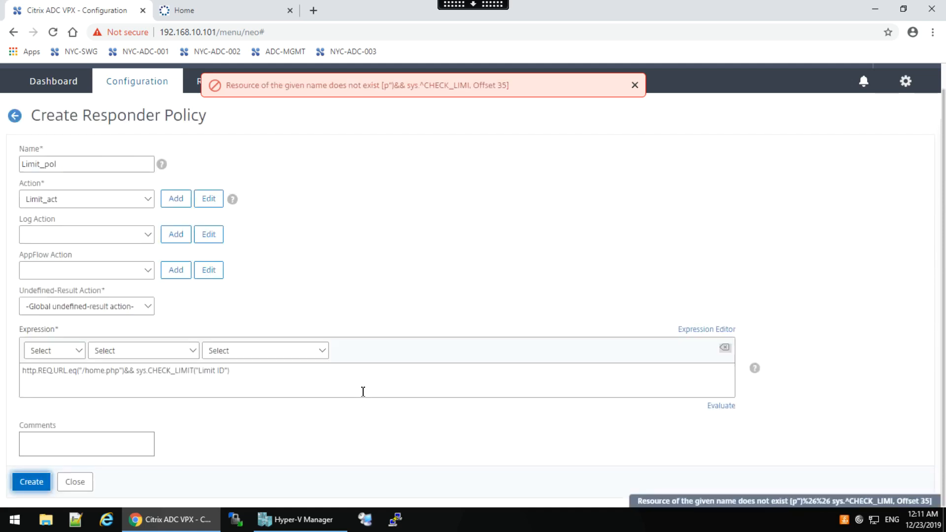
{"action": "left_click", "coordinate": [141, 371]}
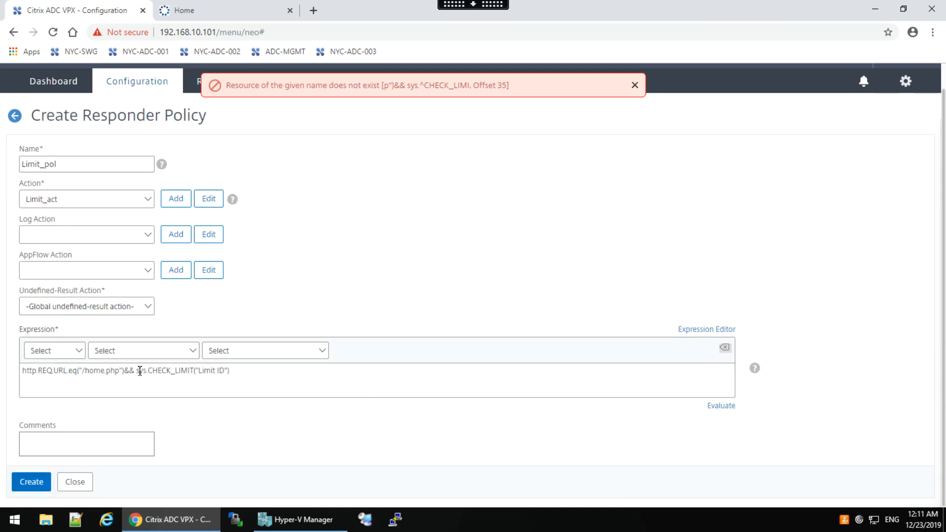
{"action": "key", "text": "BackSpace"}
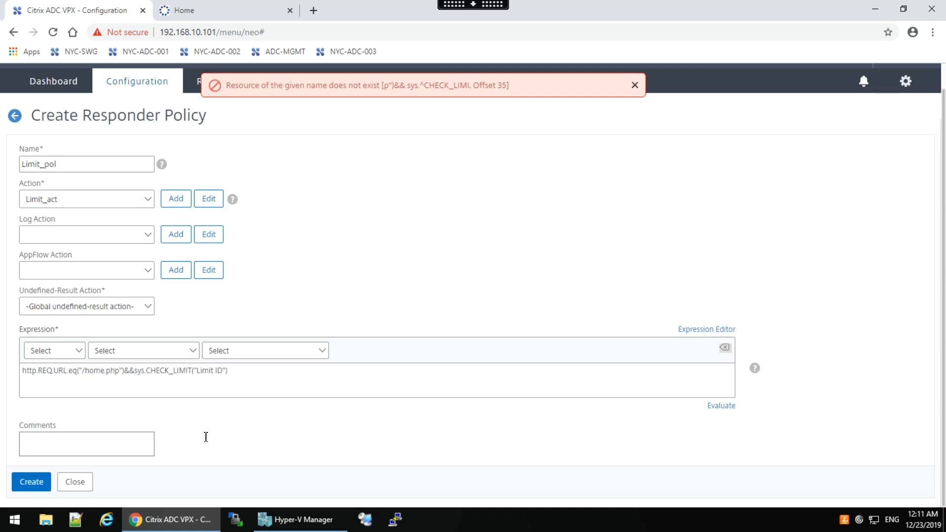
{"action": "left_click", "coordinate": [30, 482]}
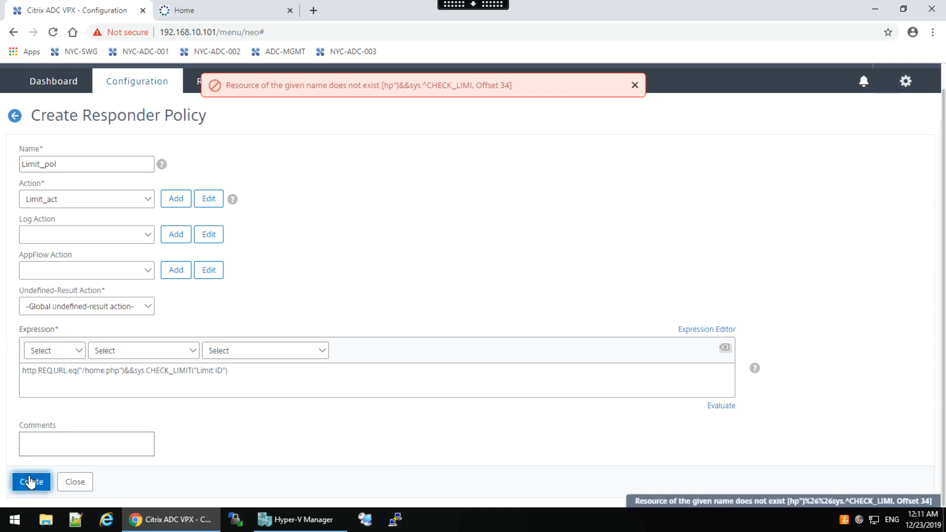
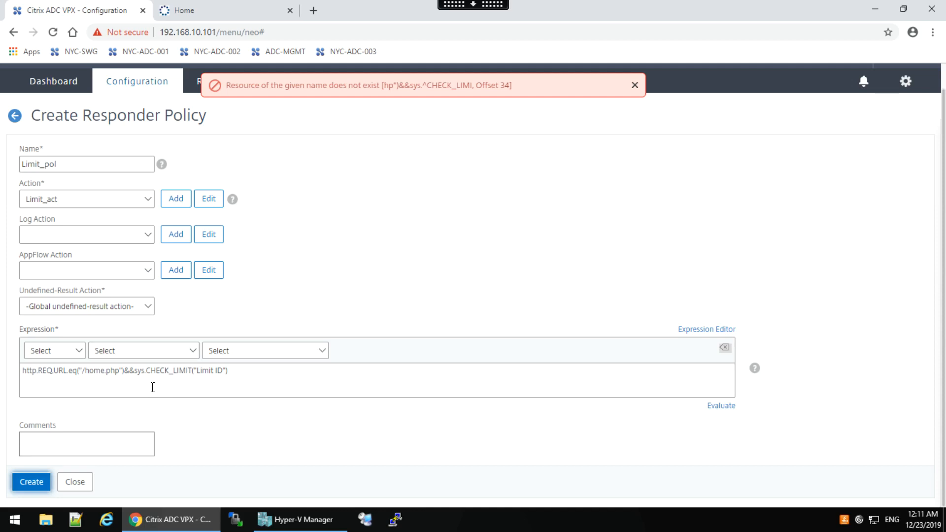
Step: Correct the CHECK_LIMIT argument to "Limit_ID" and create the Limit_pol responder policy
{"action": "left_click", "coordinate": [220, 371]}
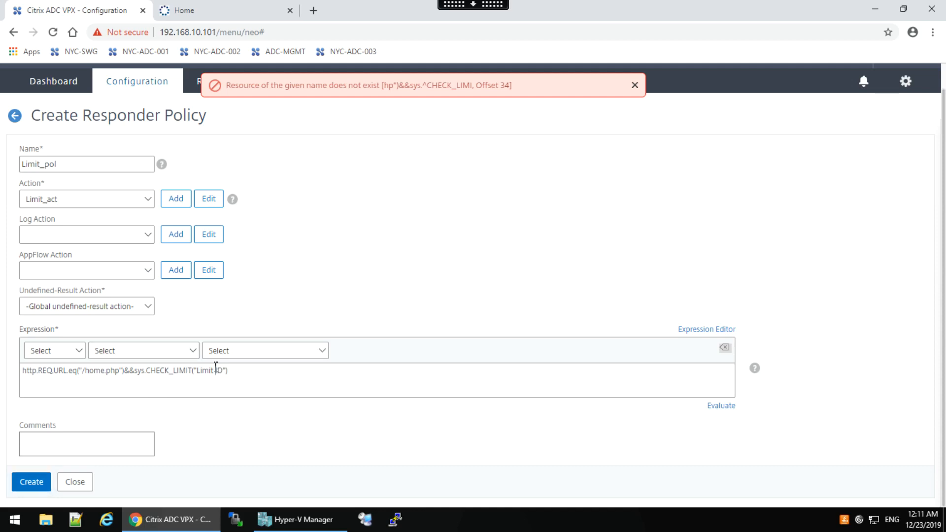
{"action": "key", "text": "BackSpace"}
{"action": "type", "text": "_"}
{"action": "left_click", "coordinate": [29, 482]}
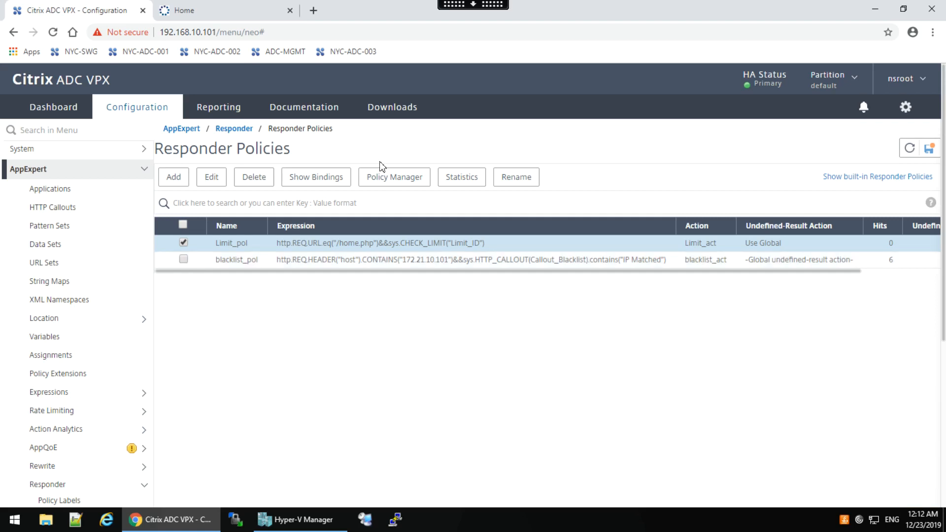
Step: In the Responder Policy Manager, set the bind point to the load balancing virtual server lb_vsrv_rbg with protocol HTTP
{"action": "left_click", "coordinate": [405, 179]}
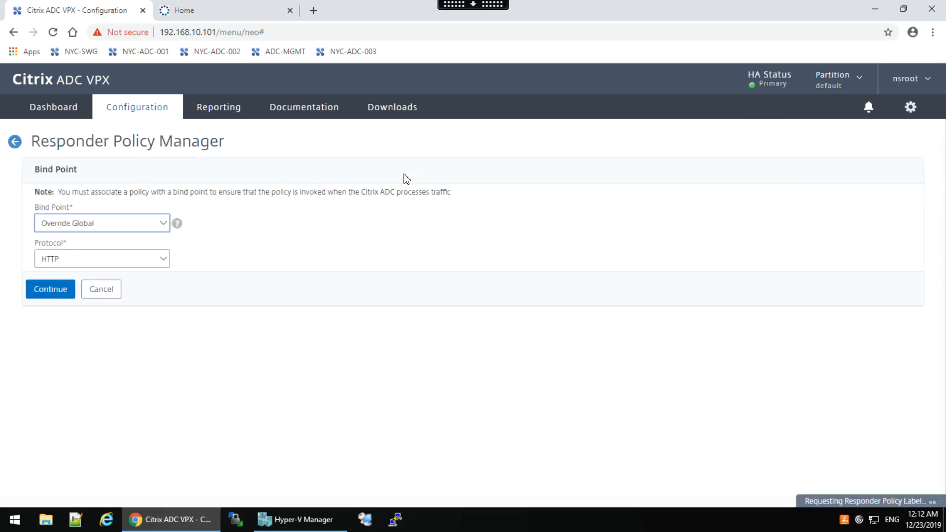
{"action": "left_click", "coordinate": [143, 225]}
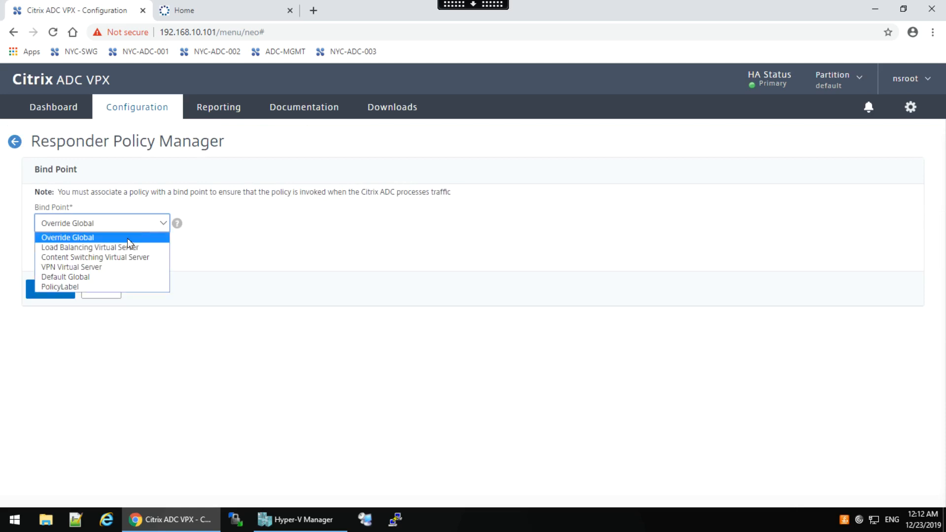
{"action": "left_click", "coordinate": [112, 251]}
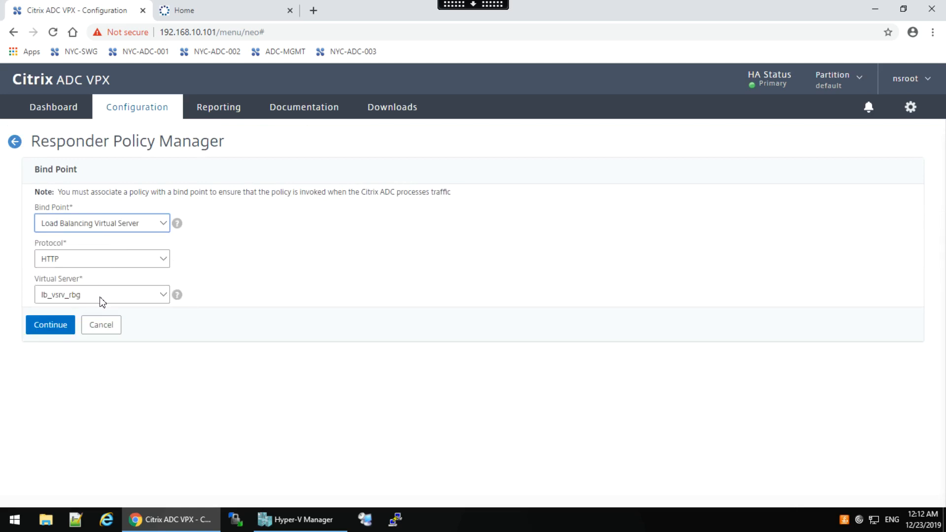
{"action": "left_click", "coordinate": [53, 326]}
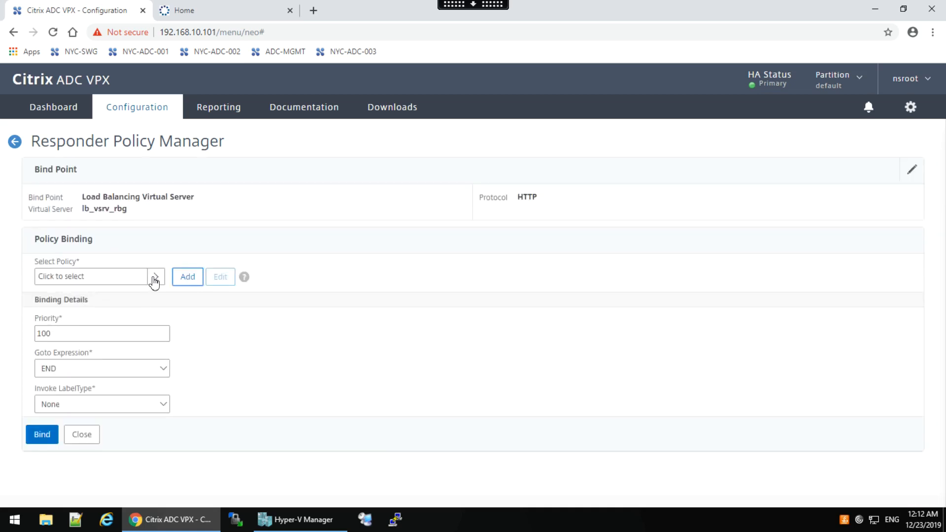
Step: Bind the Limit_pol policy to lb_vsrv_rbg with priority 100 and Goto Expression END, and finish the binding
{"action": "left_click", "coordinate": [156, 278]}
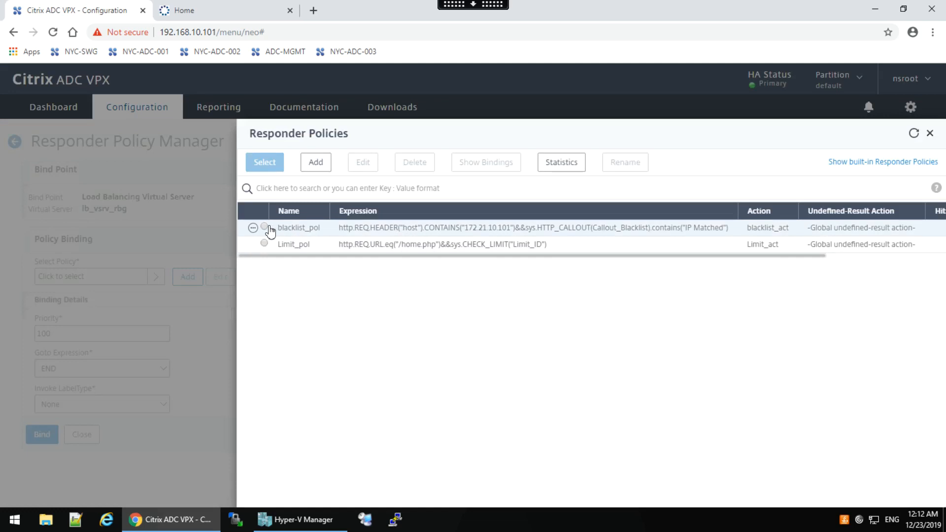
{"action": "left_click", "coordinate": [264, 243]}
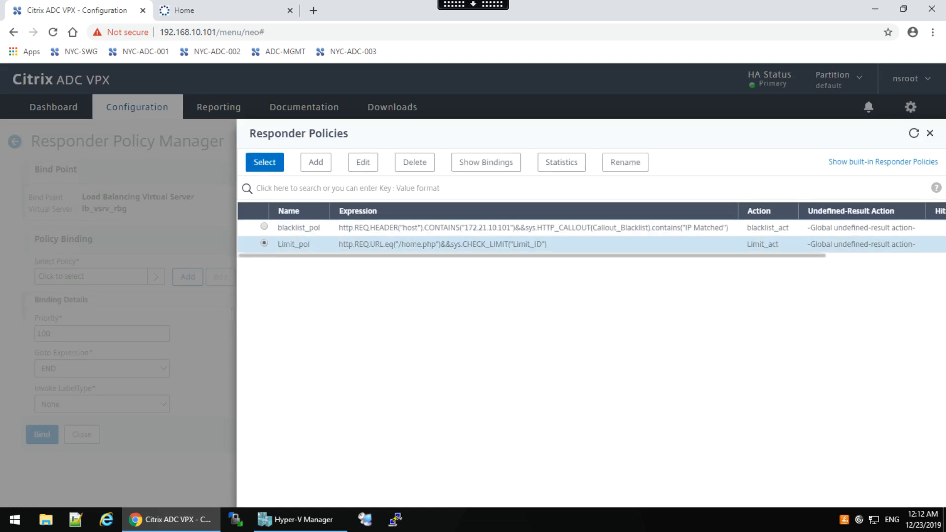
{"action": "left_click", "coordinate": [265, 164]}
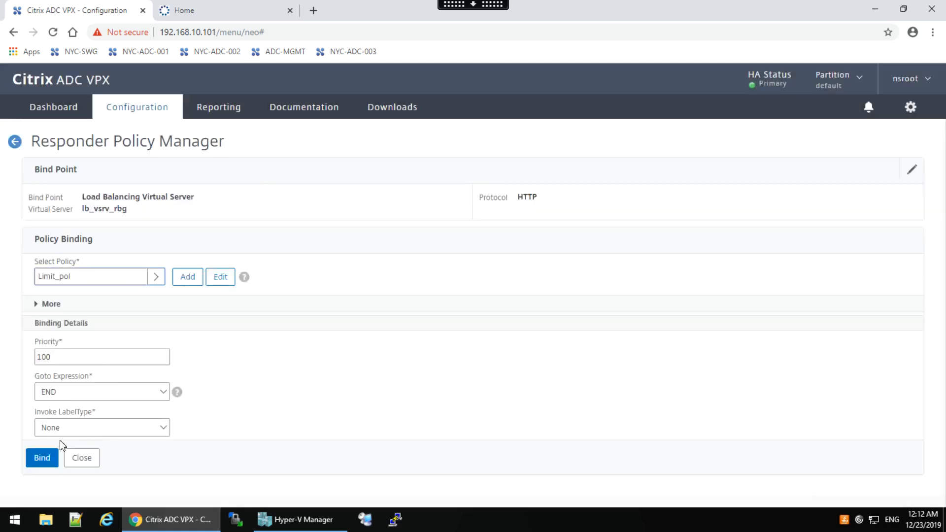
{"action": "left_click", "coordinate": [43, 459]}
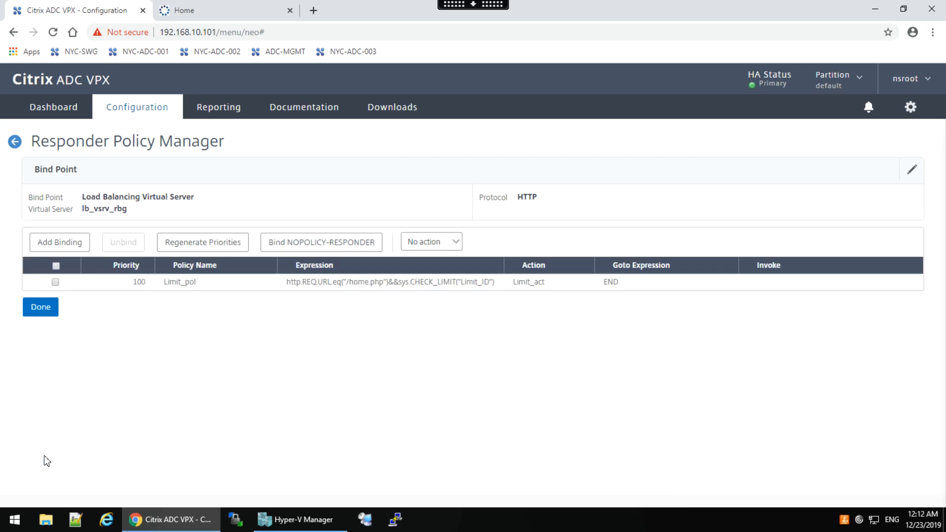
{"action": "left_click", "coordinate": [40, 306]}
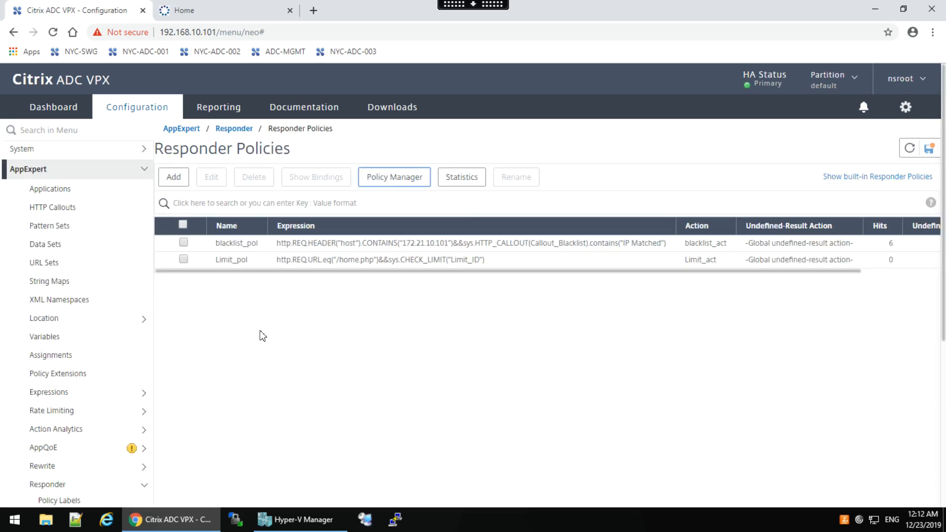
Step: Test the rate limit by reloading 172.21.10.101/home.php several times, and return to the ADC configuration page
{"action": "left_click", "coordinate": [206, 13]}
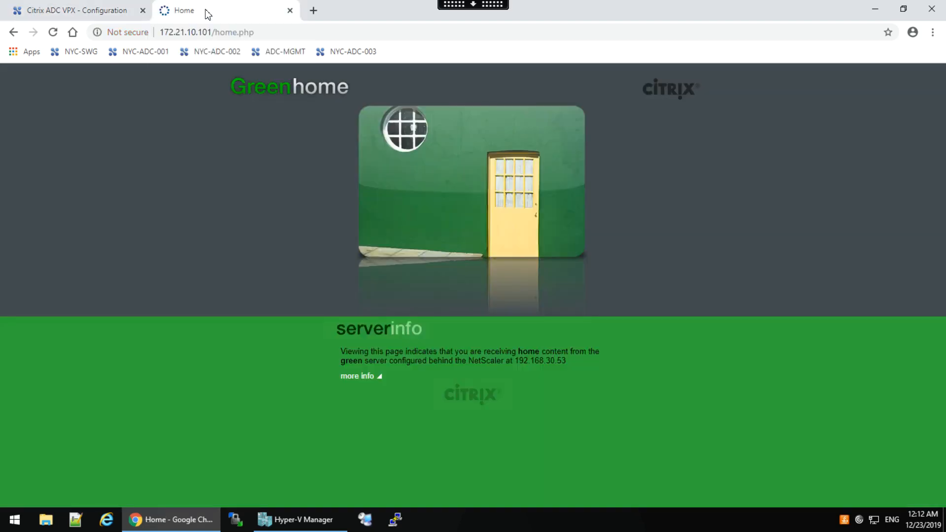
{"action": "left_click", "coordinate": [53, 34]}
{"action": "left_click", "coordinate": [53, 34]}
{"action": "left_click", "coordinate": [53, 33]}
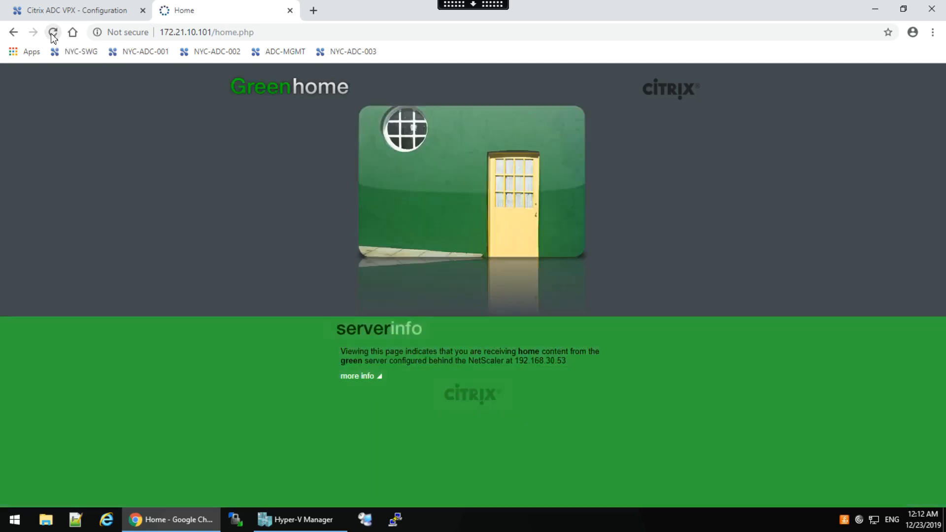
{"action": "left_click", "coordinate": [53, 34]}
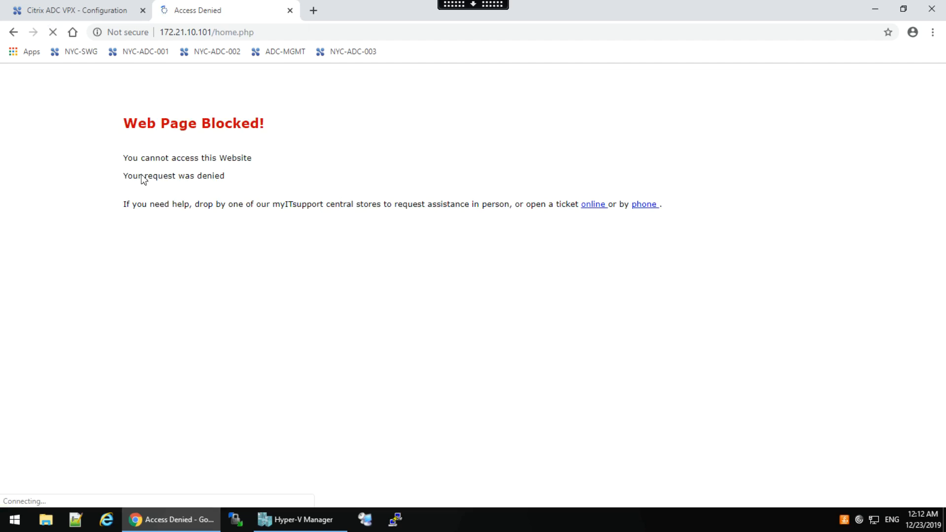
{"action": "left_click", "coordinate": [82, 18]}
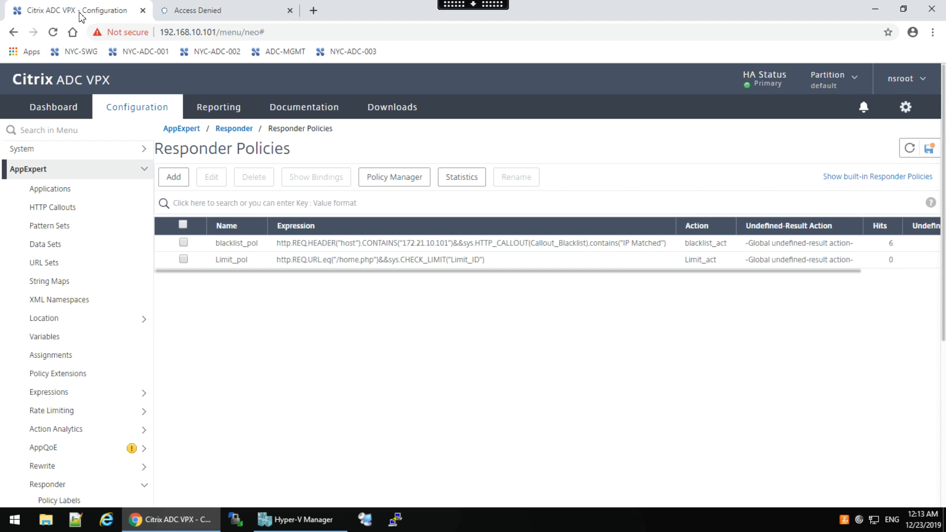
{"action": "left_click", "coordinate": [478, 5]}
{"action": "left_click", "coordinate": [307, 18]}
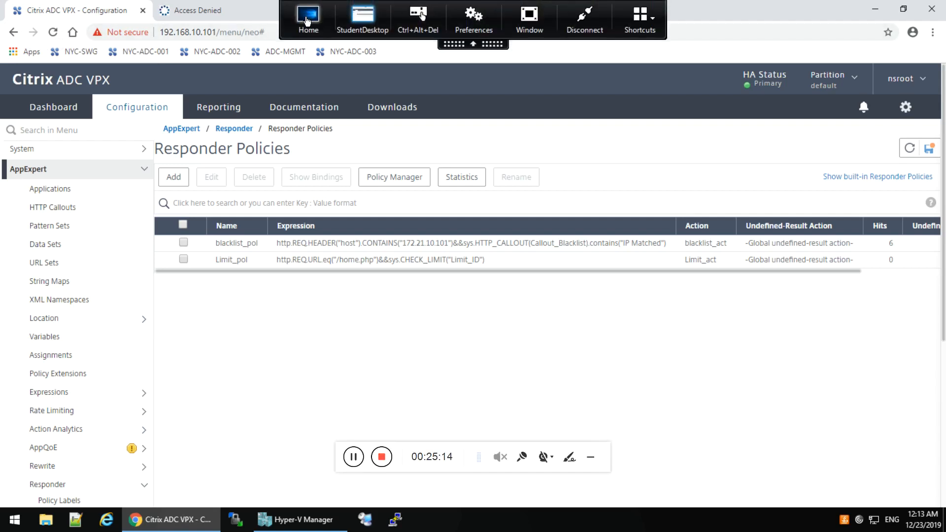